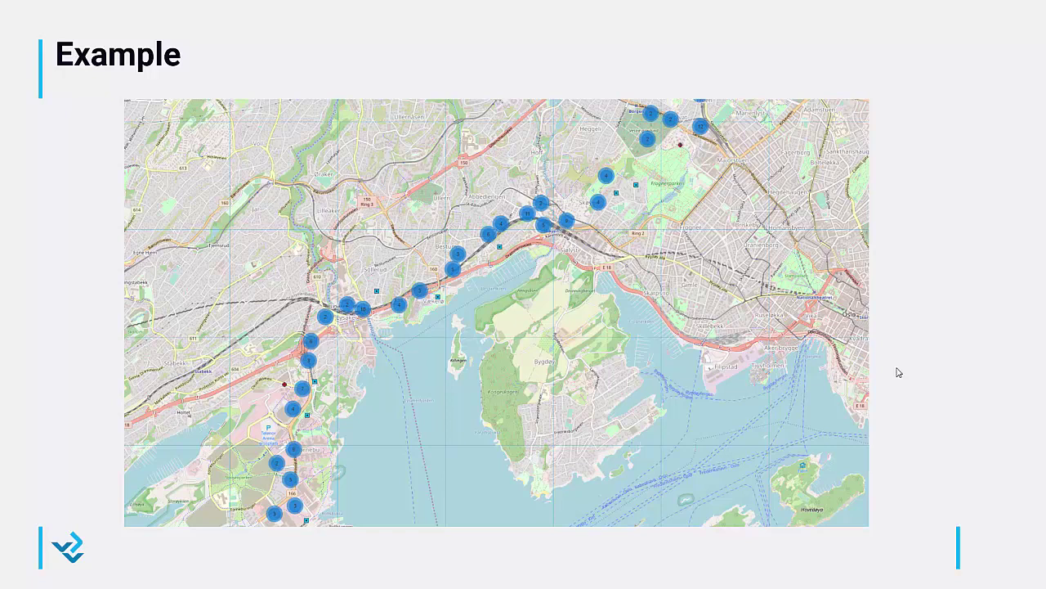
Advance the presentation to the start slide and switch to the browser showing the Demo Geotechnical dashboard.
key(Right)
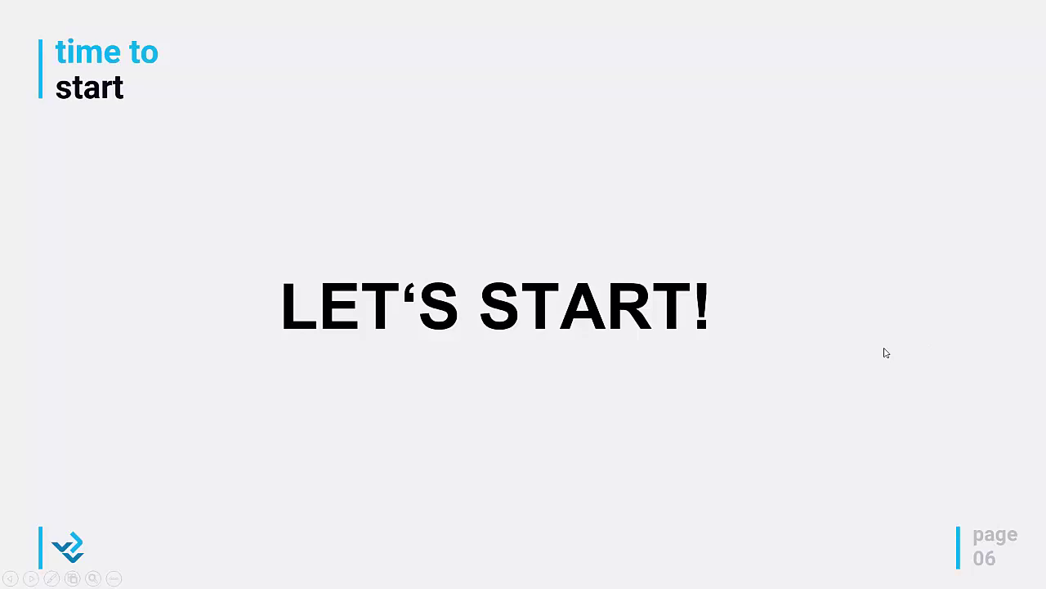
key(alt+Tab)
key(alt+Tab)
key(alt+Tab)
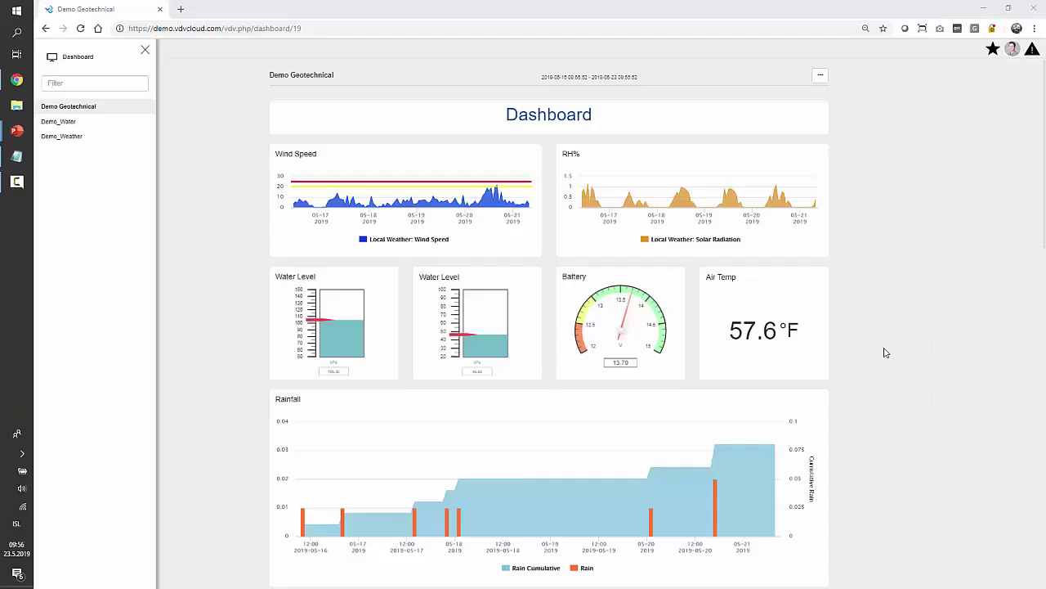
Open the Webinar GIS map from the GIS section and close its list for a full map view.
click(144, 49)
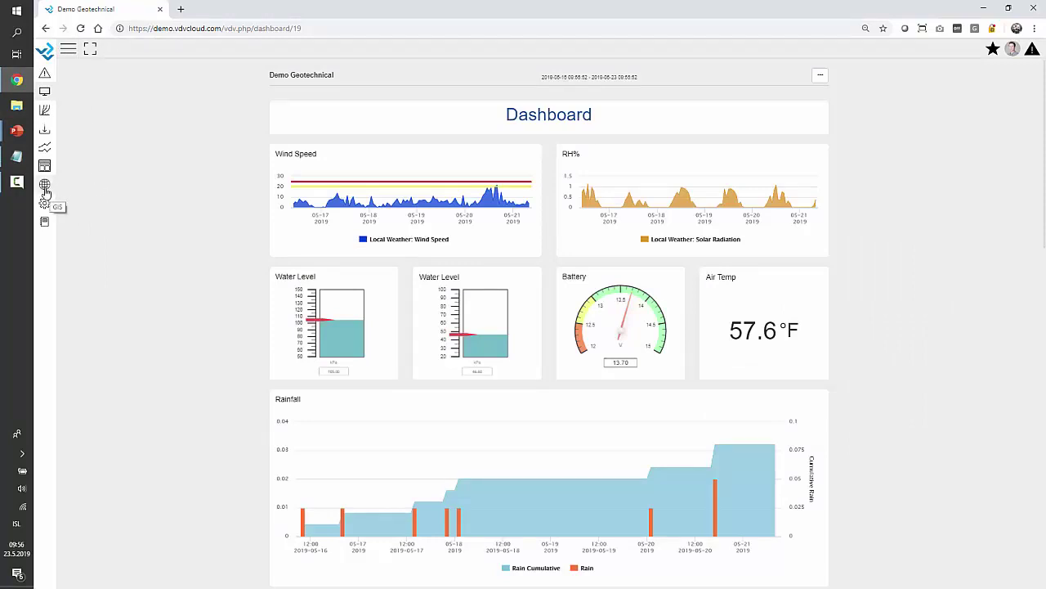
click(68, 49)
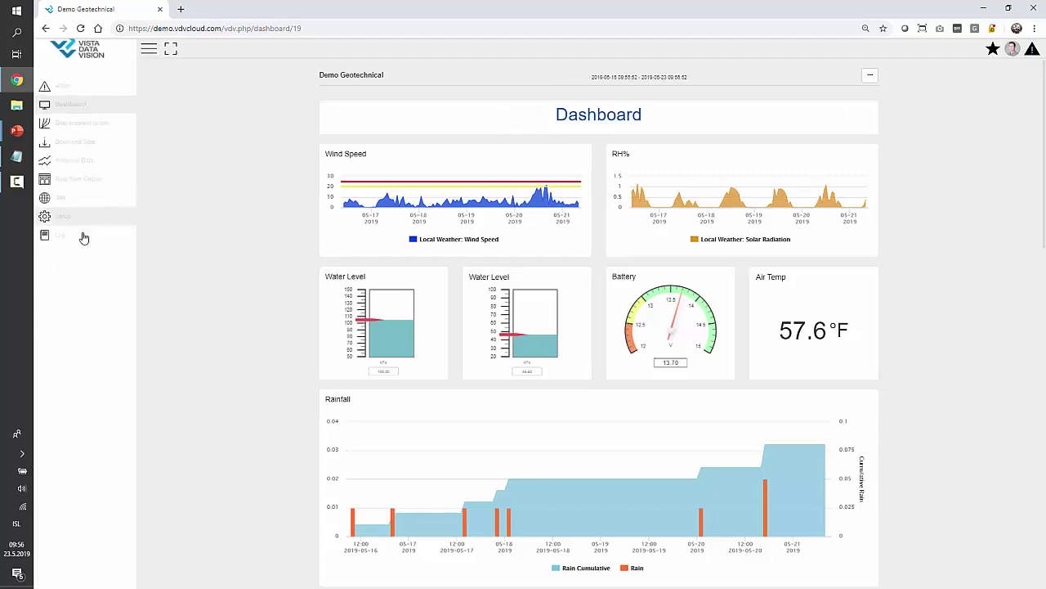
click(73, 199)
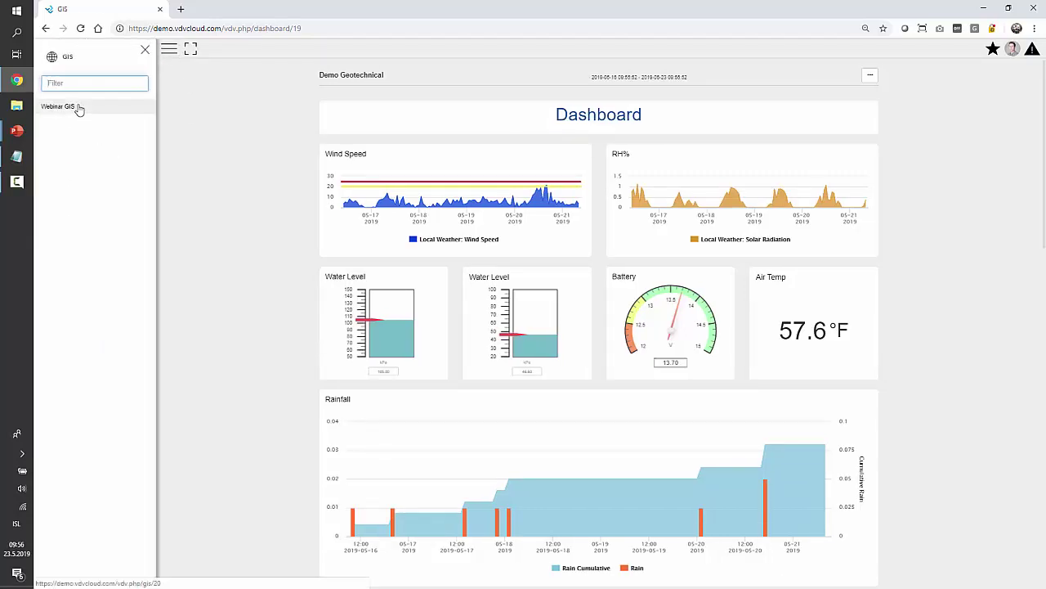
click(79, 107)
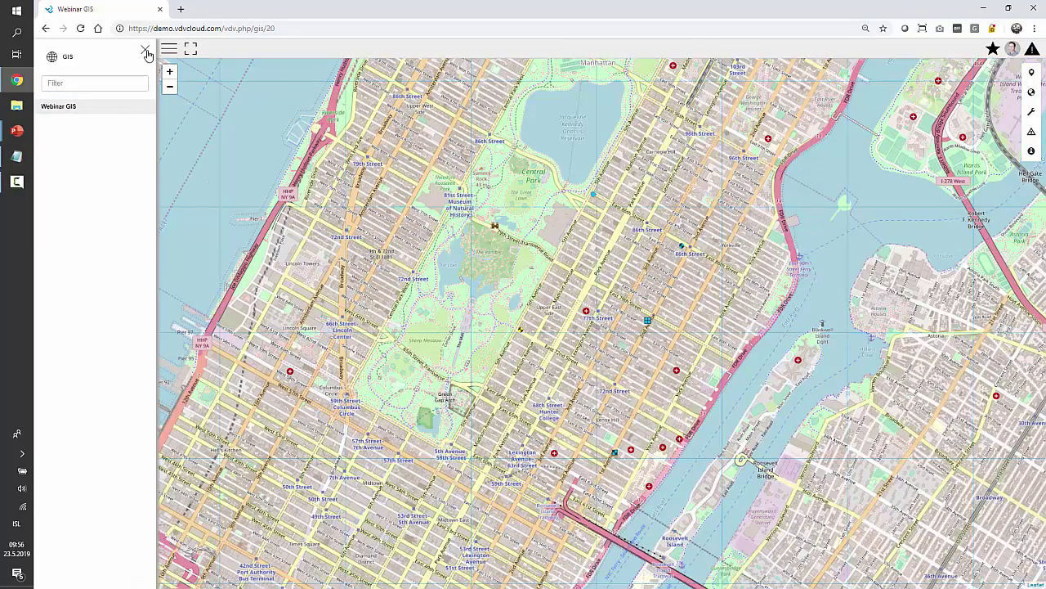
click(145, 51)
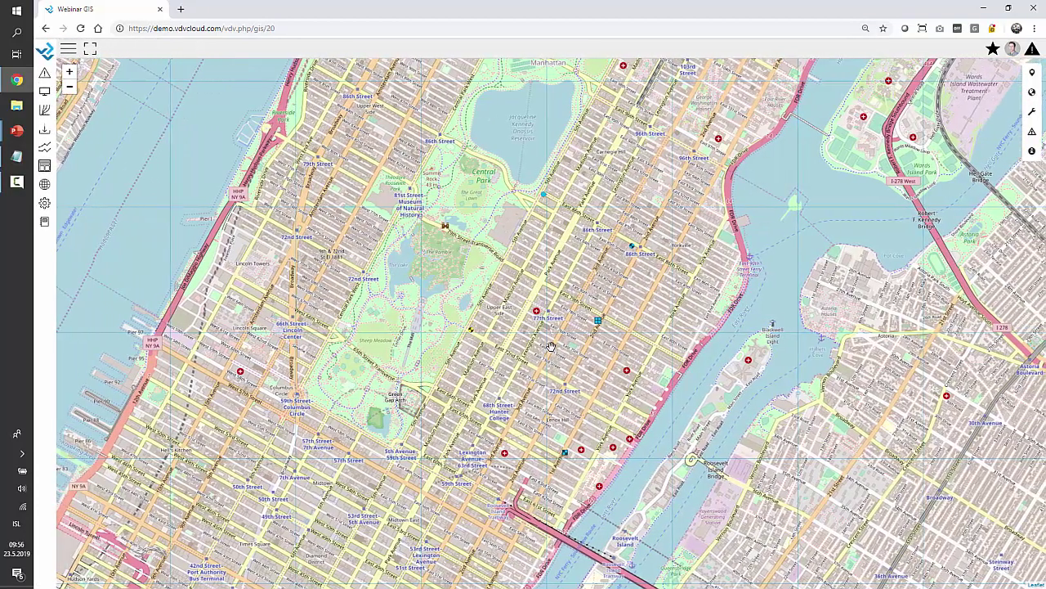
Open the dashboard marker beside Central Park's reservoir, look through its charts, images and maps, and return to the map.
drag(551, 347, 495, 354)
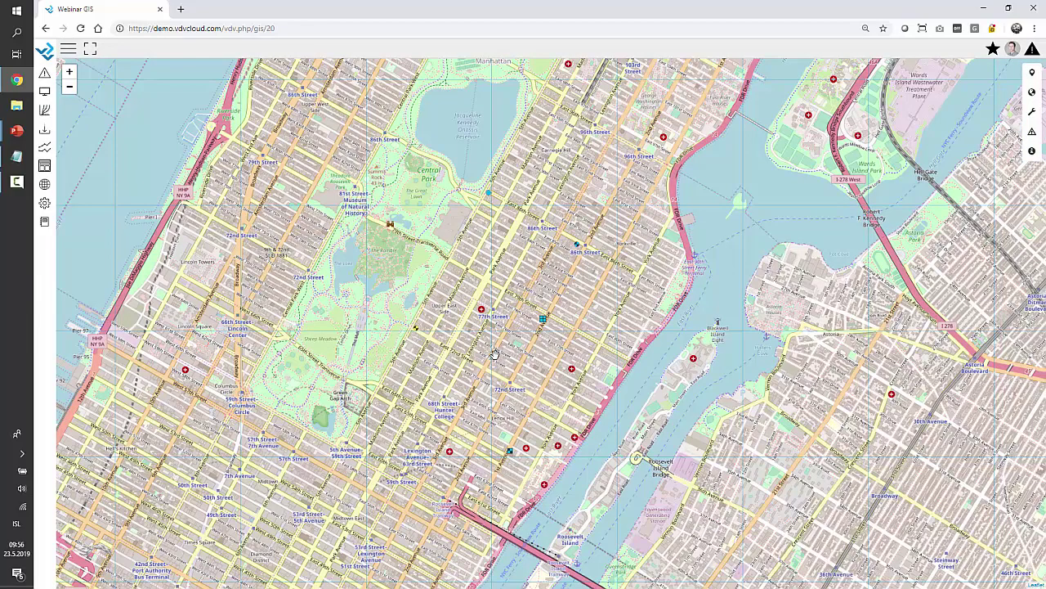
scroll(501, 331, up, 1)
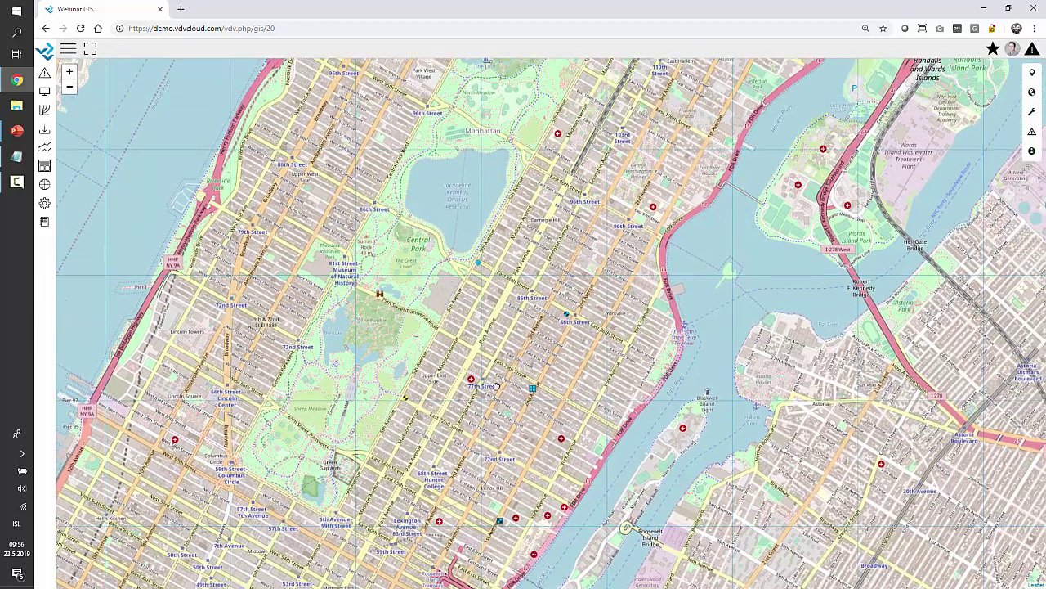
scroll(502, 342, up, 1)
scroll(501, 341, down, 2)
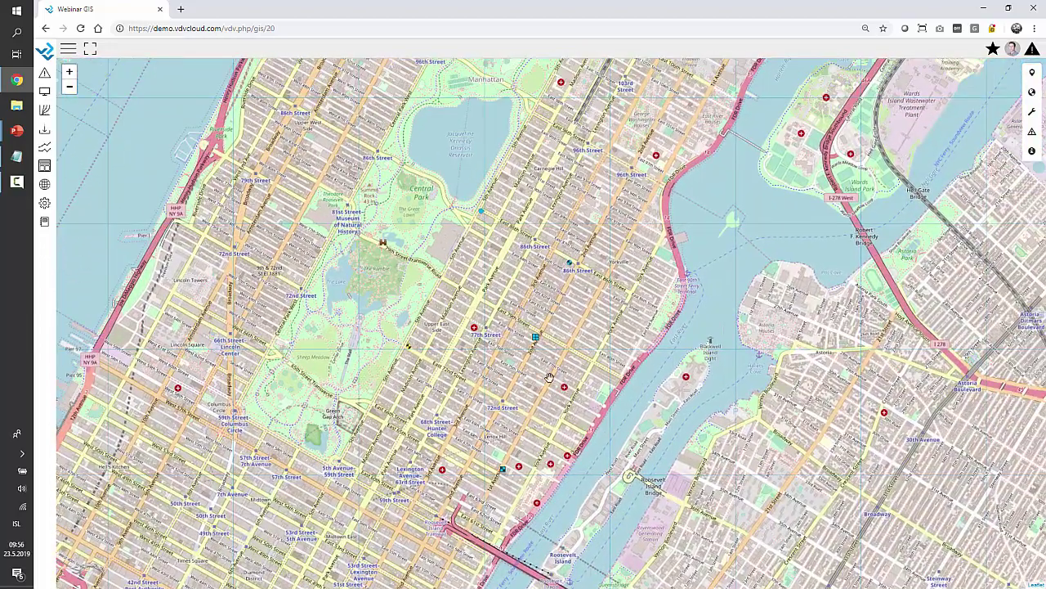
click(481, 215)
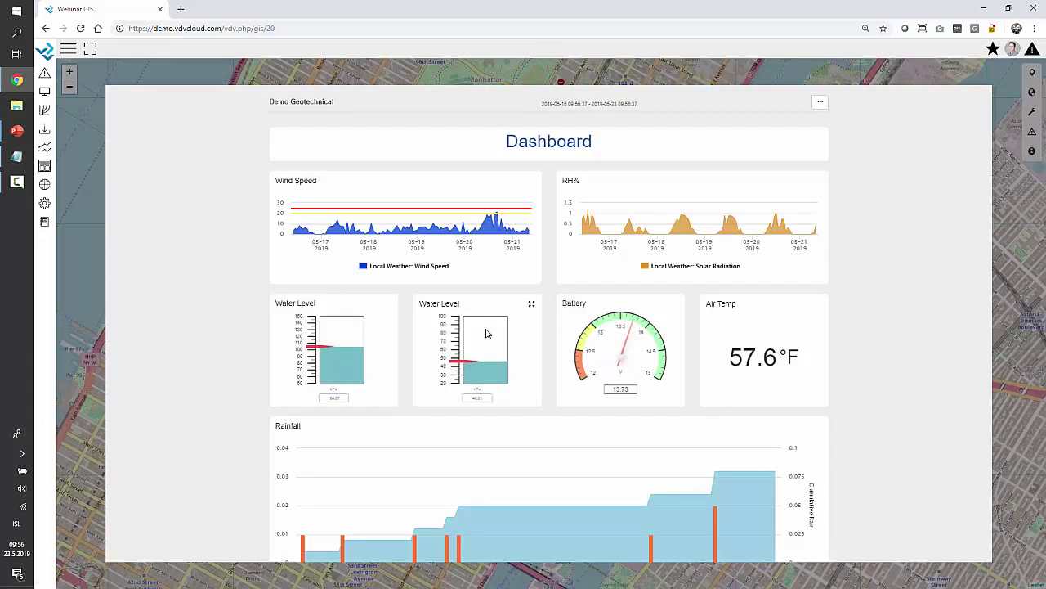
scroll(736, 327, down, 8)
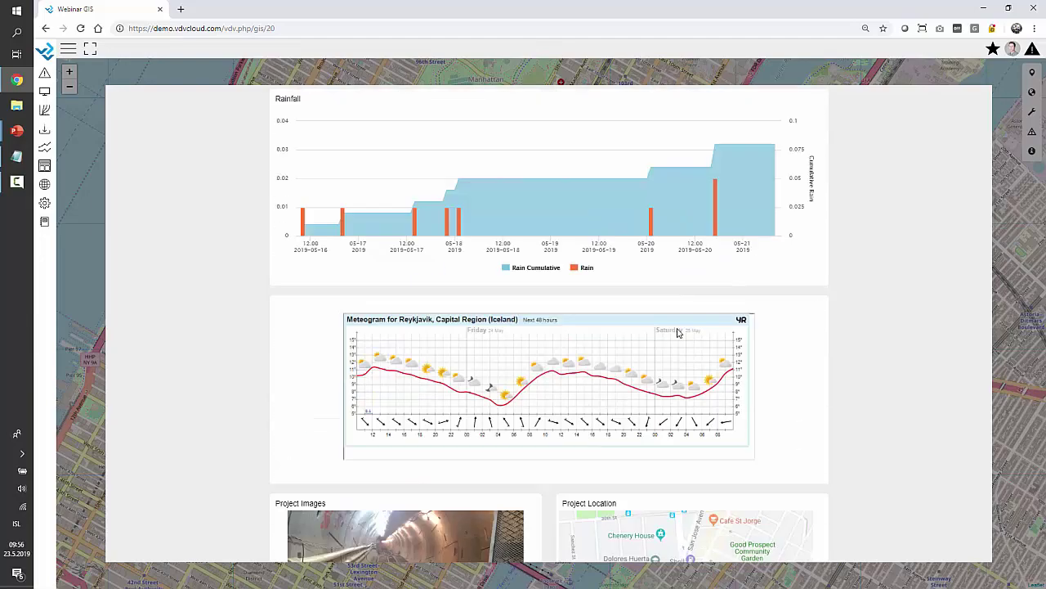
scroll(752, 373, down, 3)
scroll(747, 378, up, 1)
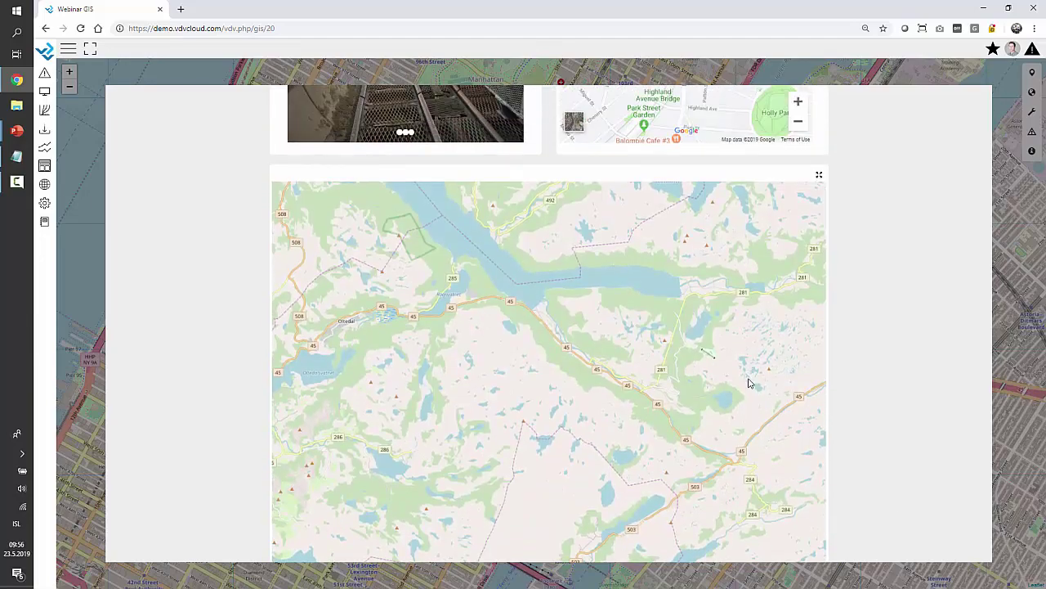
scroll(750, 378, up, 10)
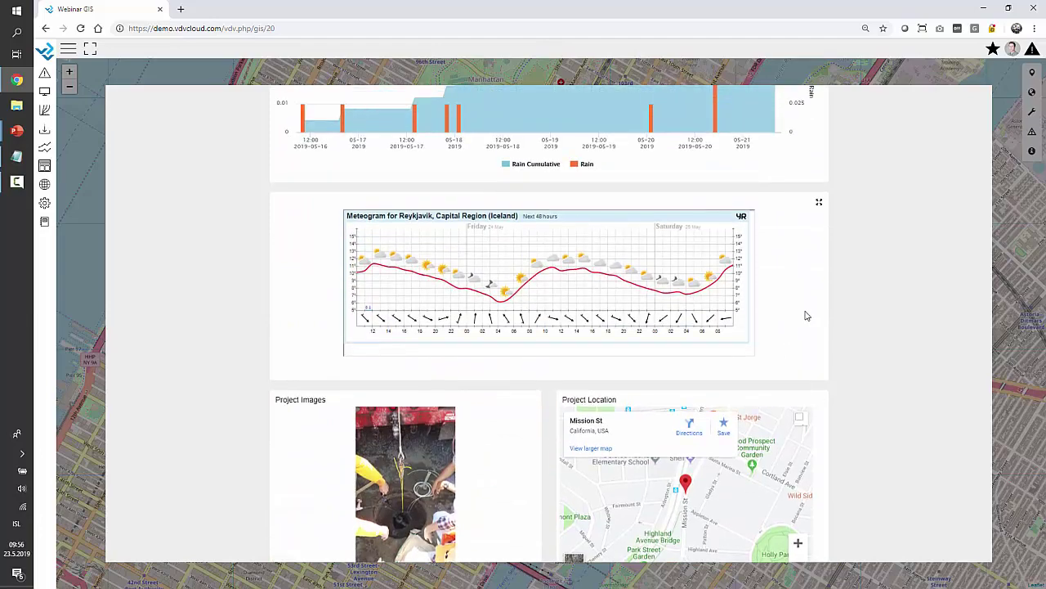
click(676, 72)
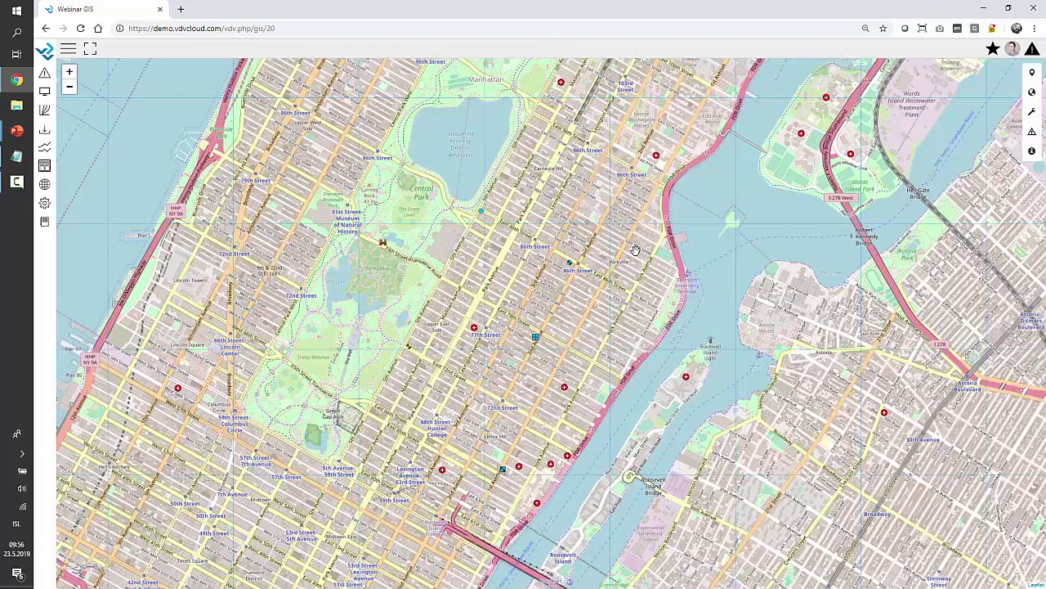
View the displacement graph of the inclinometer marker near 86th Street and close it.
click(570, 272)
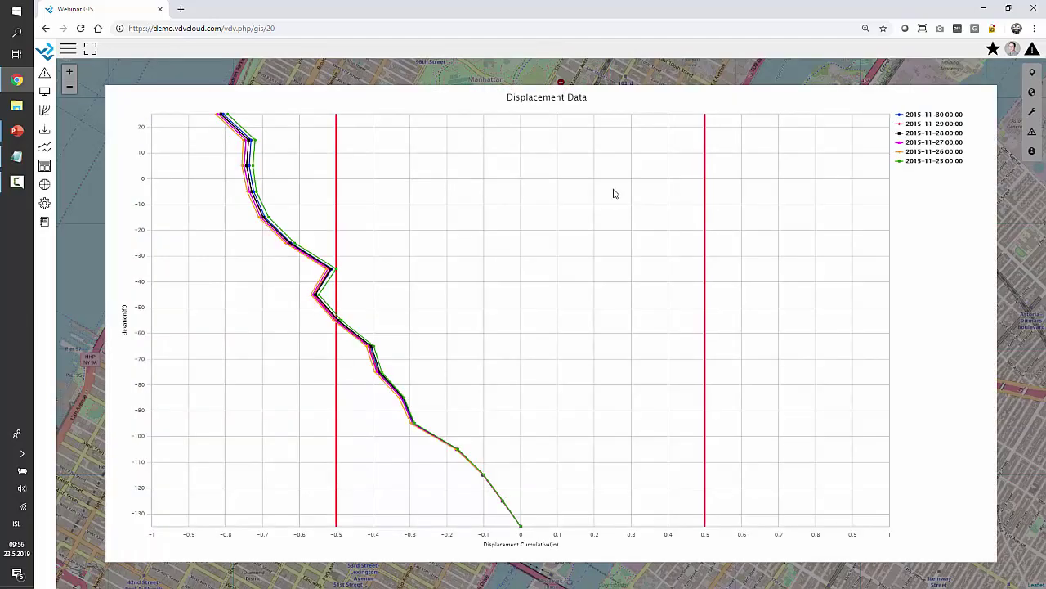
click(583, 74)
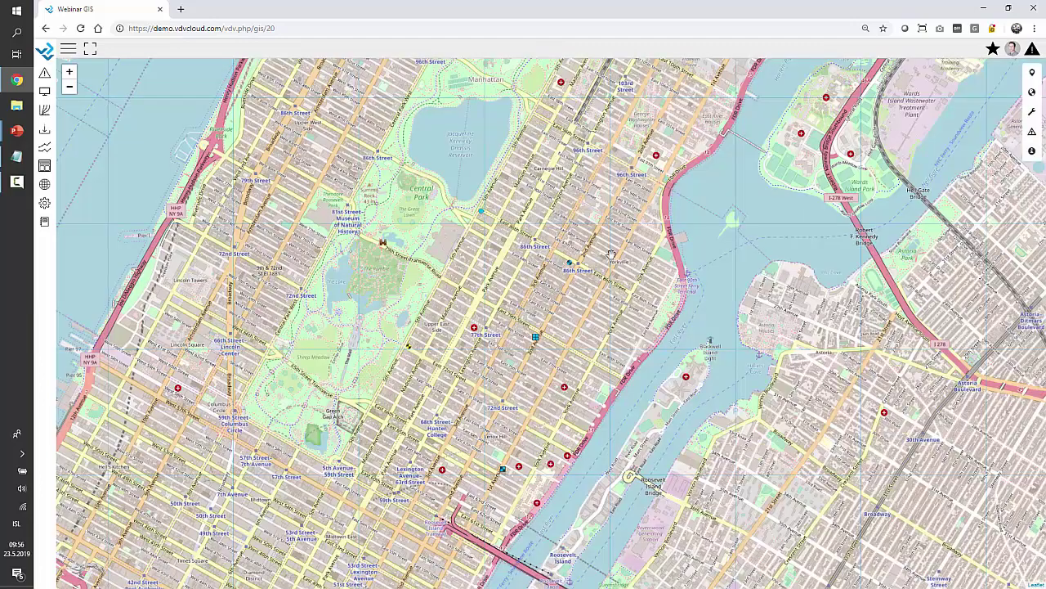
Open the real-time display marker near 77th Street and view the webcam image at the dam's upstream end.
click(536, 340)
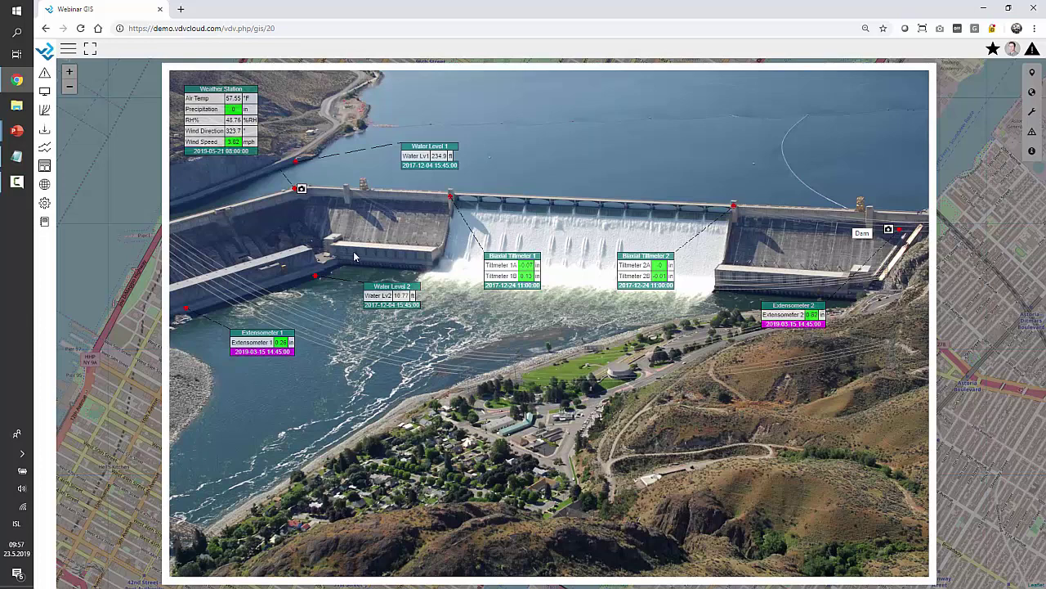
click(301, 189)
click(645, 167)
View the weather station's wind speed graph over 14 days, and close the graph and the dam display.
click(234, 145)
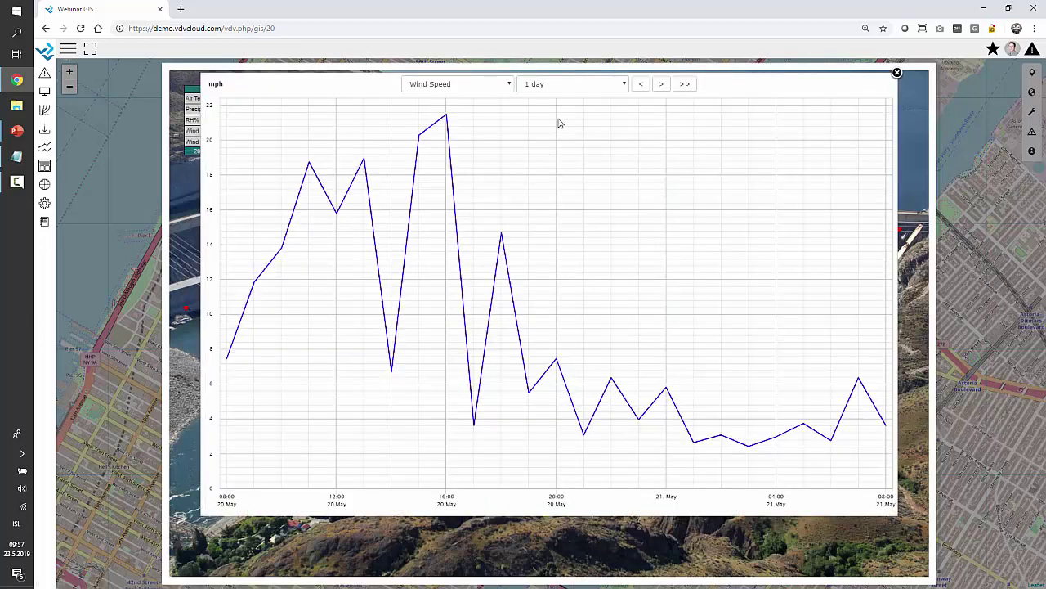
click(552, 84)
click(586, 224)
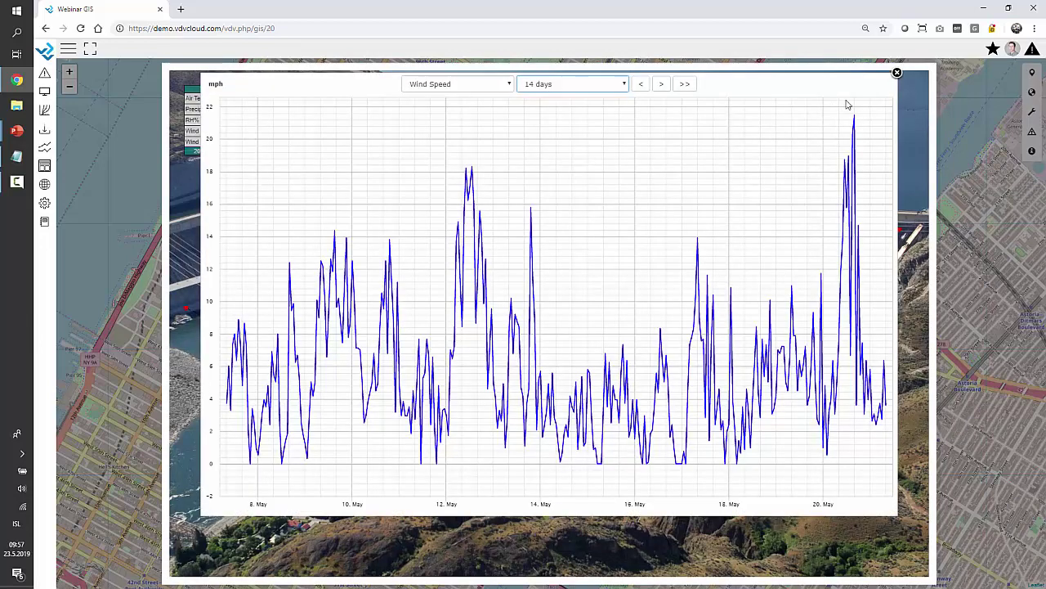
click(897, 74)
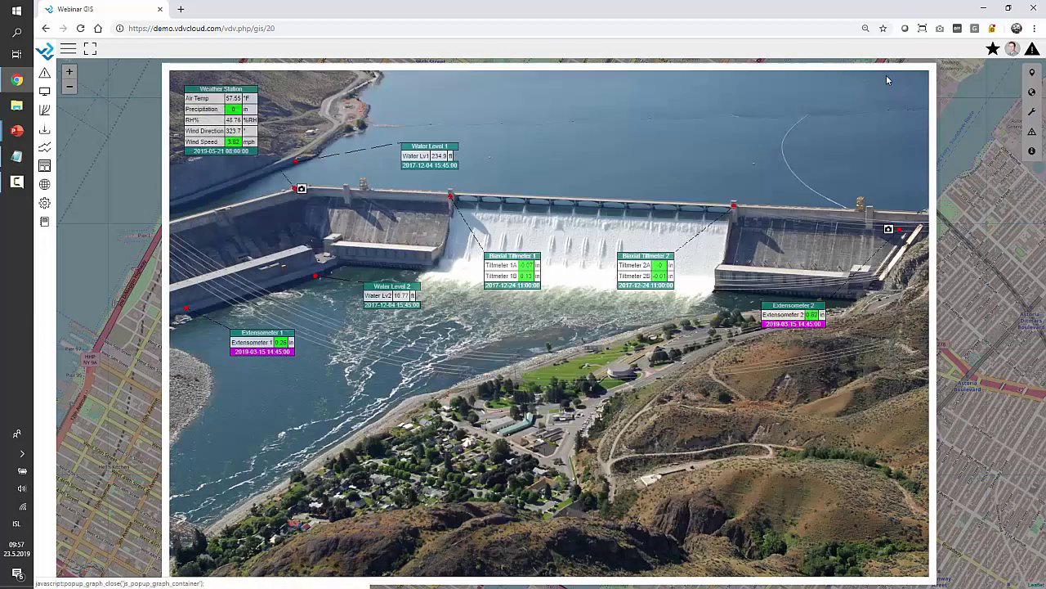
click(704, 235)
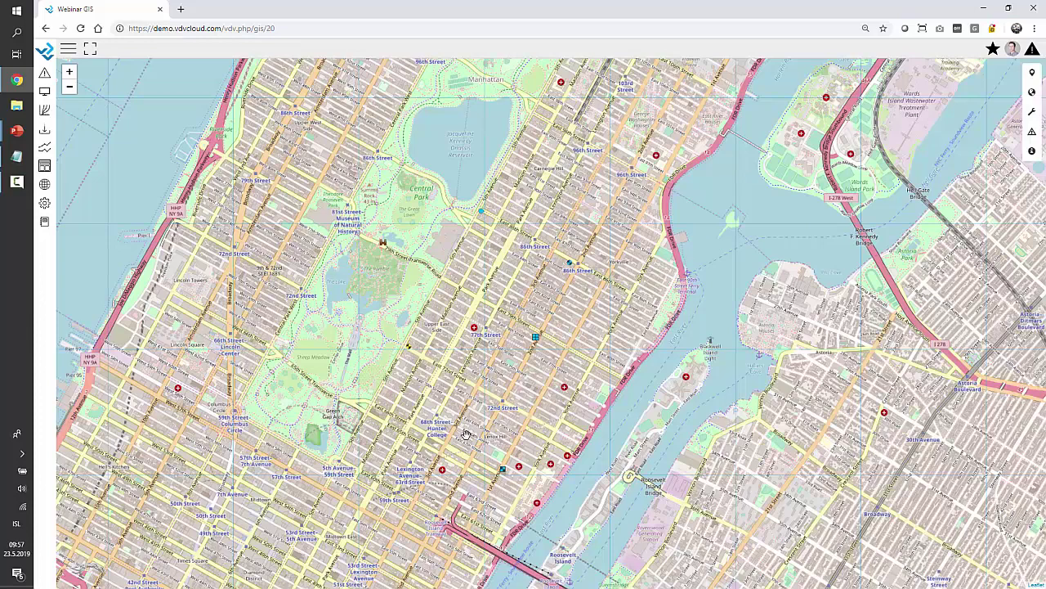
View the camera image of the webcam marker near Lenox Hill and return to the map.
click(503, 473)
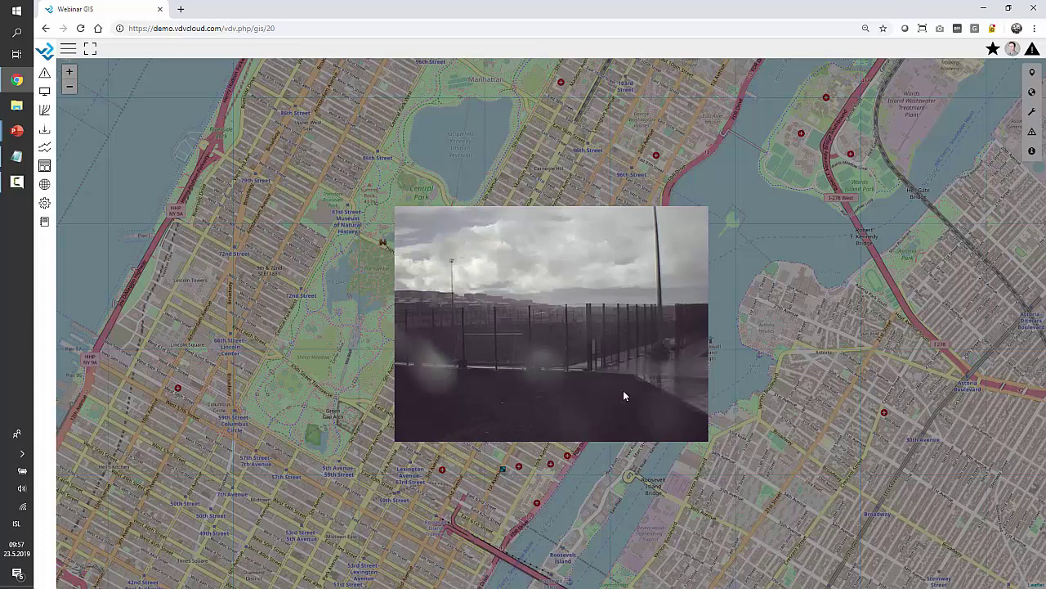
click(782, 187)
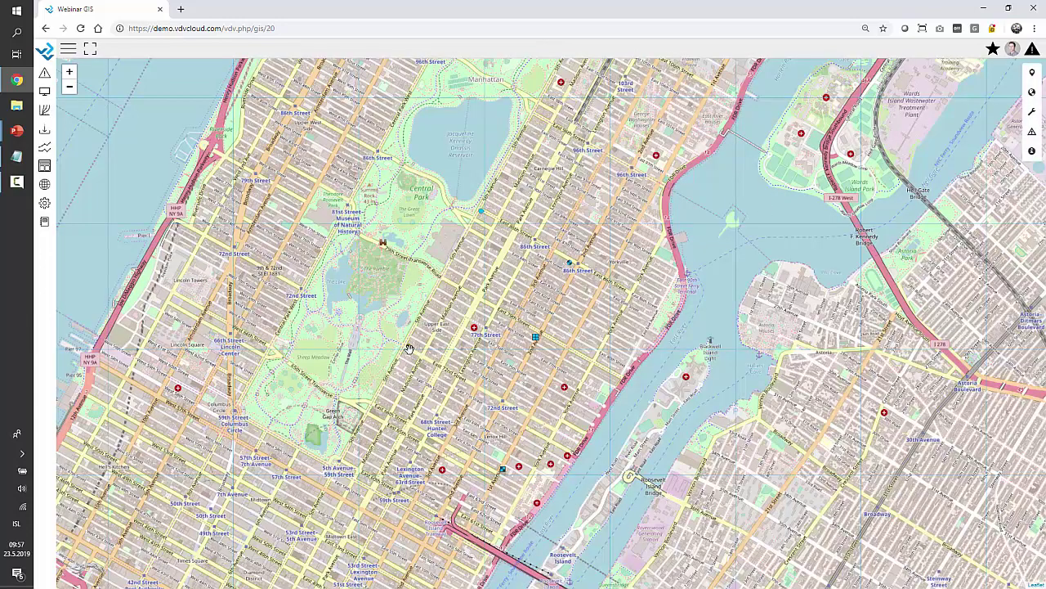
Open the graph marker at Central Park's eastern edge and view its data at 1 Month and 6 Months scale.
click(409, 349)
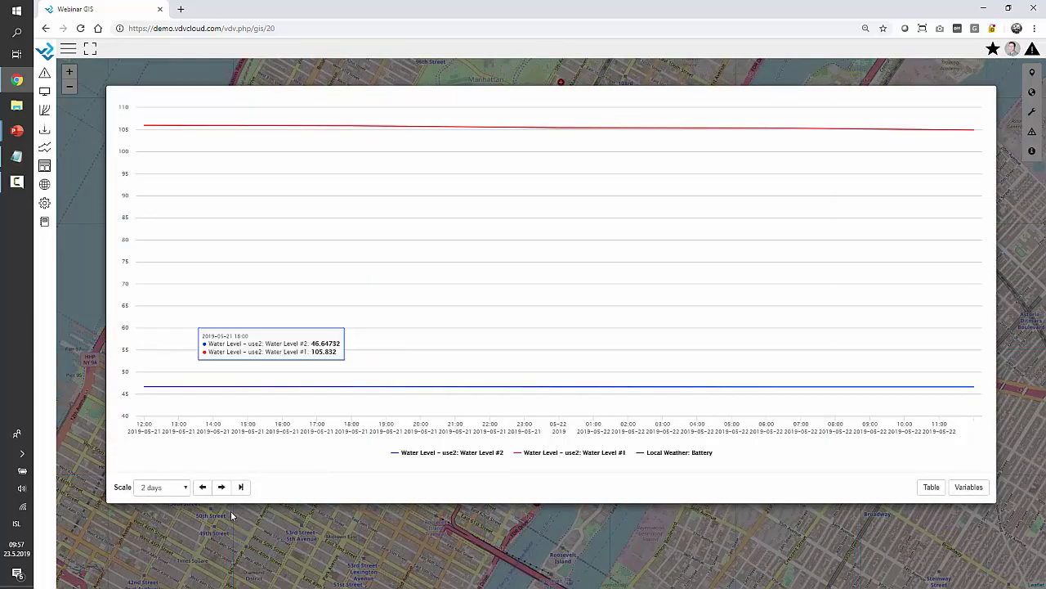
click(153, 487)
click(162, 436)
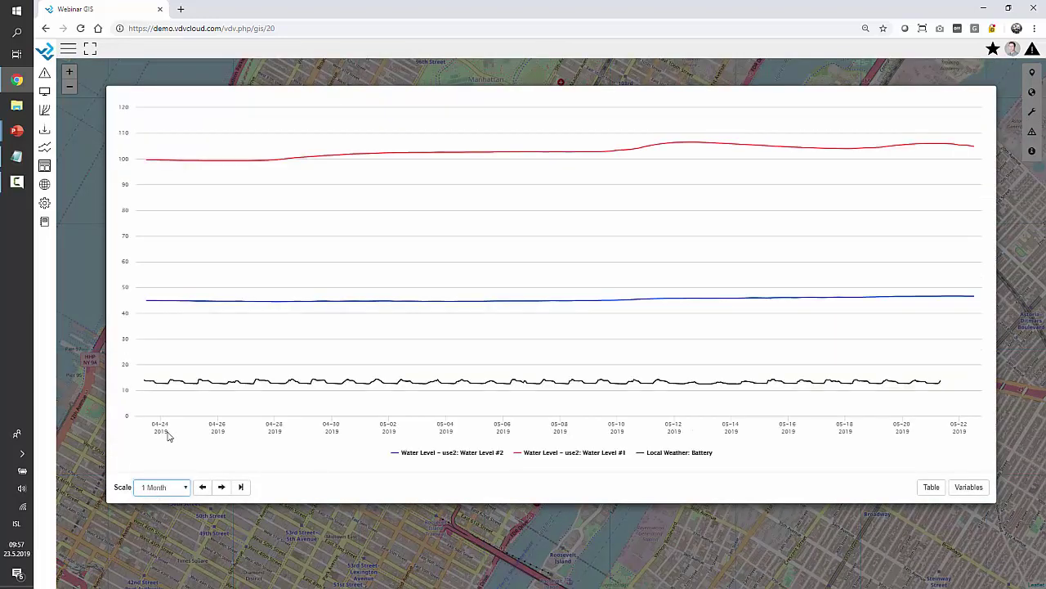
mouse_move(216, 417)
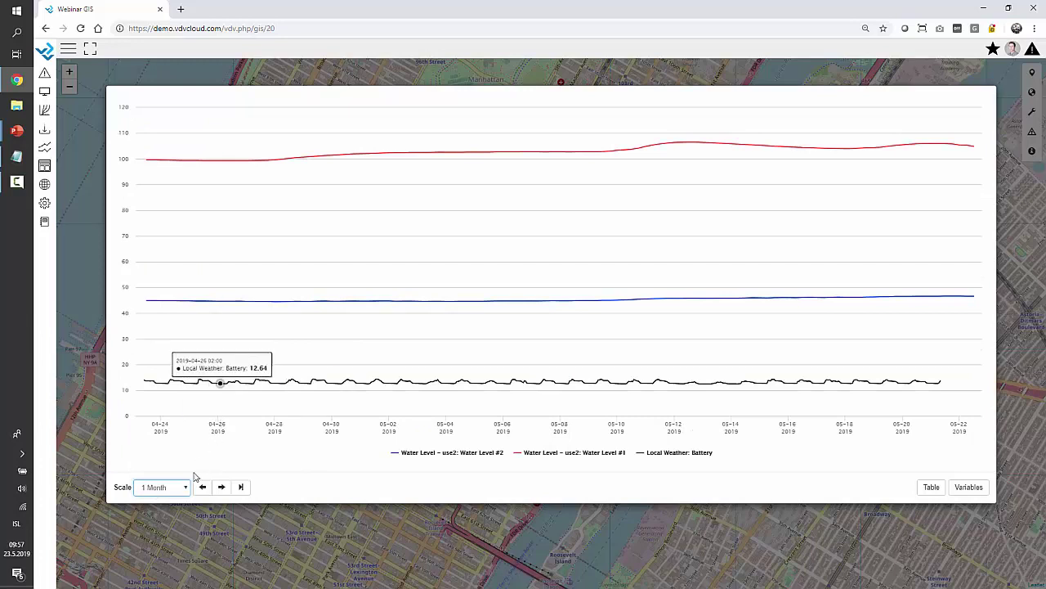
click(158, 489)
click(154, 453)
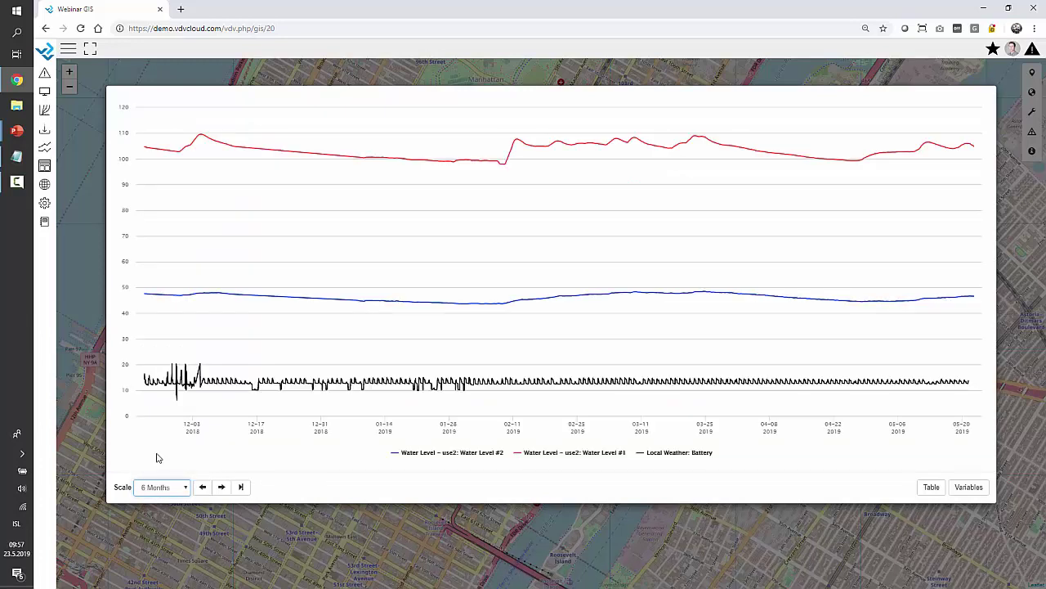
Show the water level and battery data as a table, look through its rows, and return to the graph.
click(931, 487)
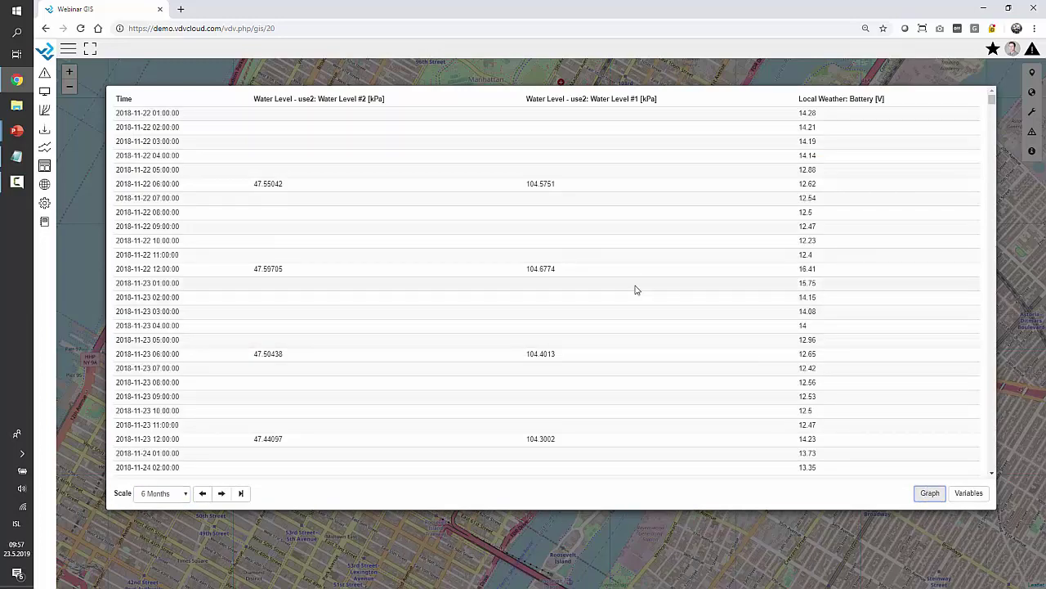
scroll(684, 320, down, 10)
scroll(690, 325, up, 10)
click(929, 493)
Limit the graph's variables to Local Weather: Battery by excluding both water levels, view the result, and close the graph.
click(971, 487)
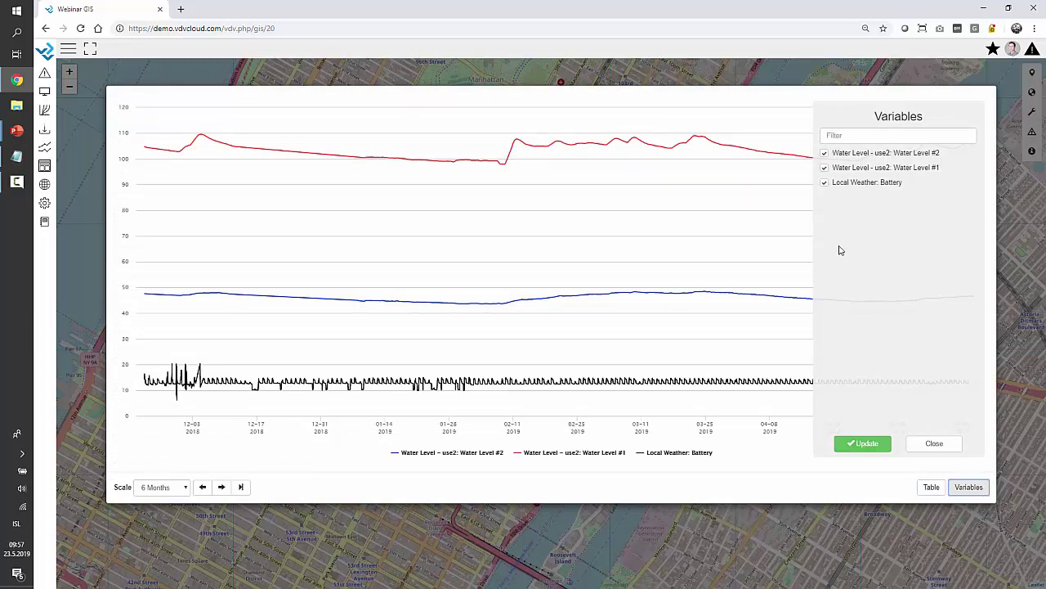
click(824, 167)
click(824, 153)
click(865, 443)
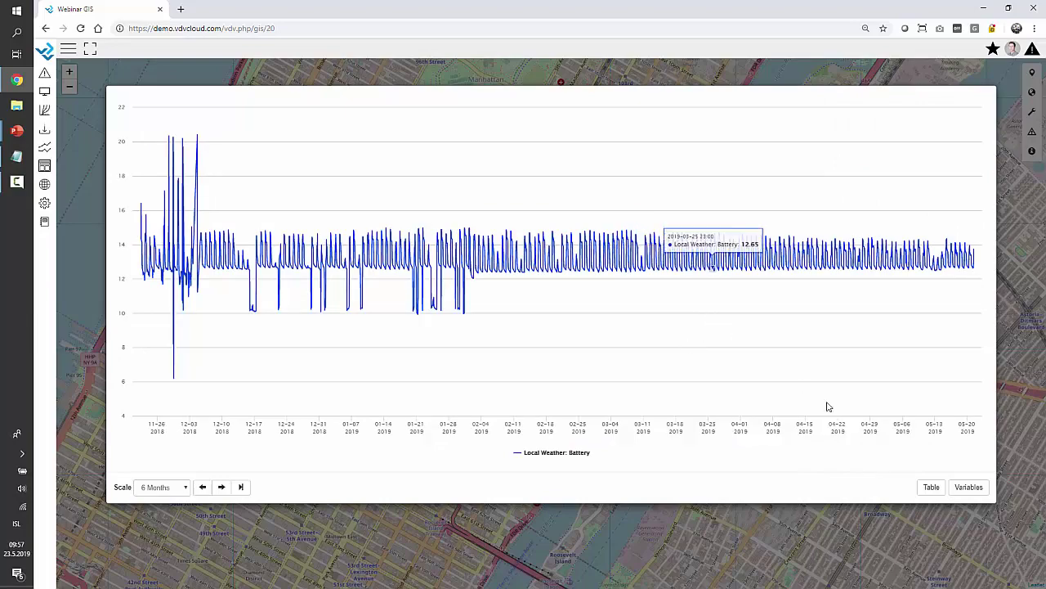
click(917, 73)
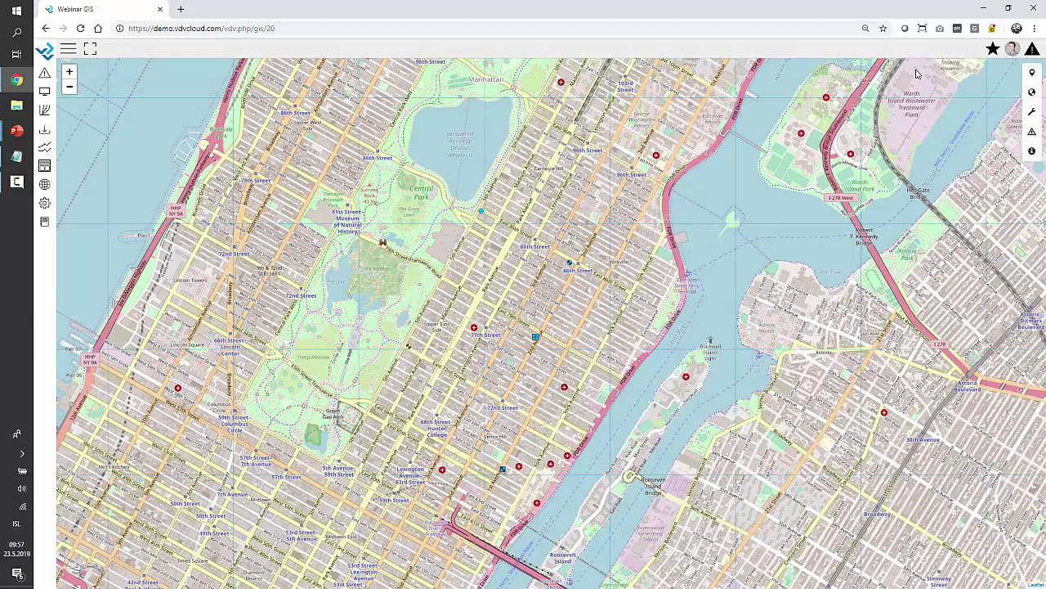
Open the map's marker list and expand the Dashboard and Graphs groups to see their markers.
drag(618, 283, 641, 338)
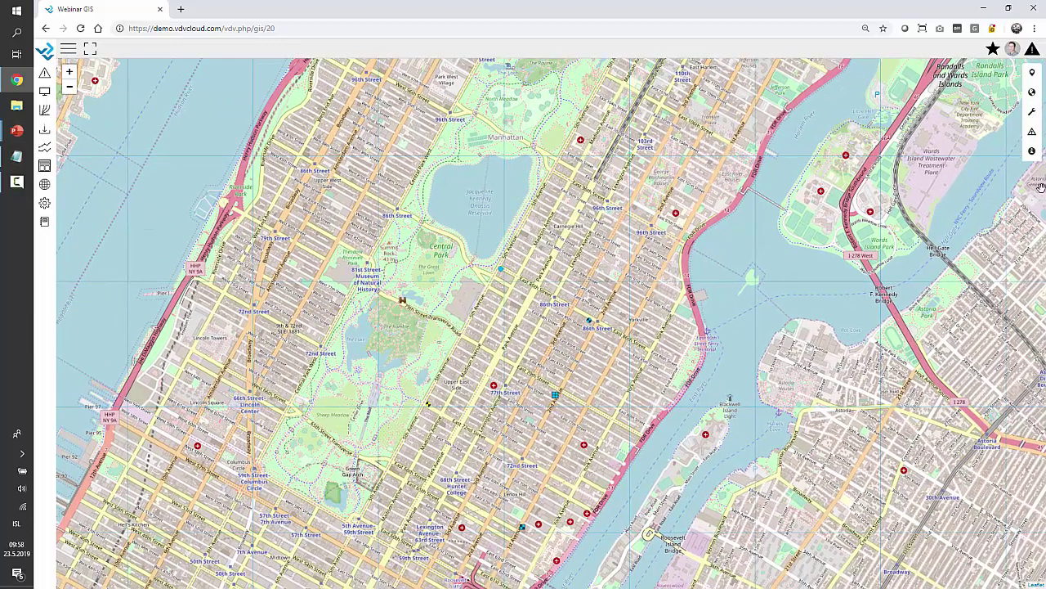
click(1032, 74)
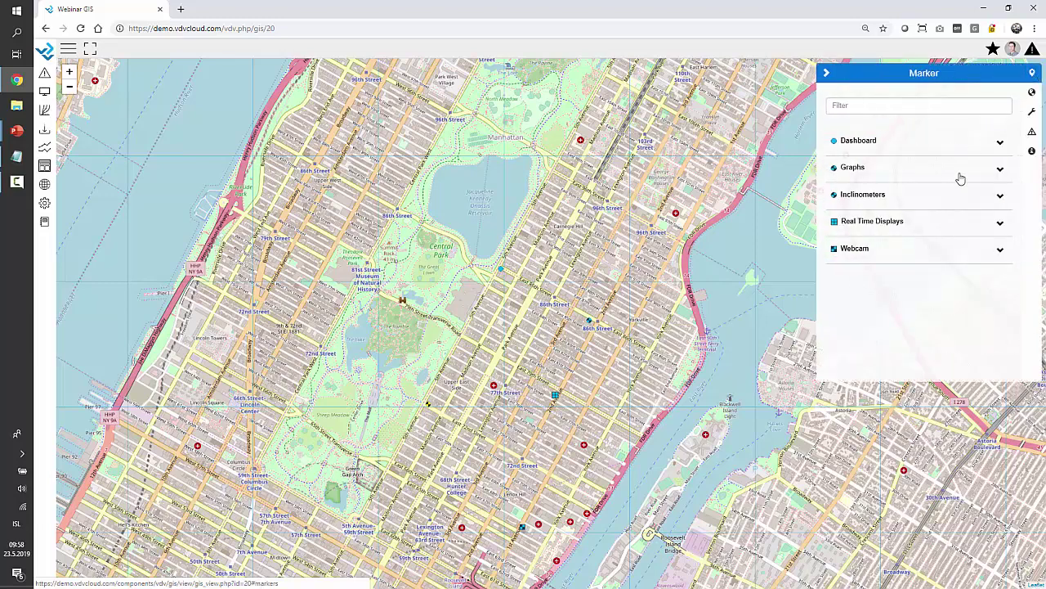
click(1001, 144)
click(999, 183)
click(999, 221)
click(1000, 222)
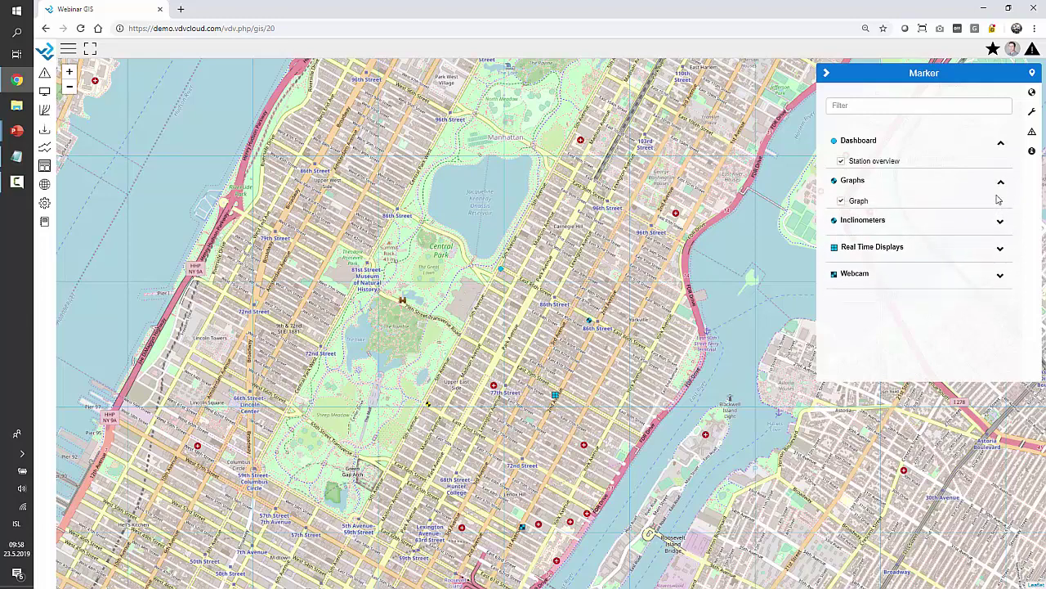
Collapse the Graphs and Dashboard groups and filter the marker list by "soccer".
click(999, 186)
click(999, 142)
click(890, 104)
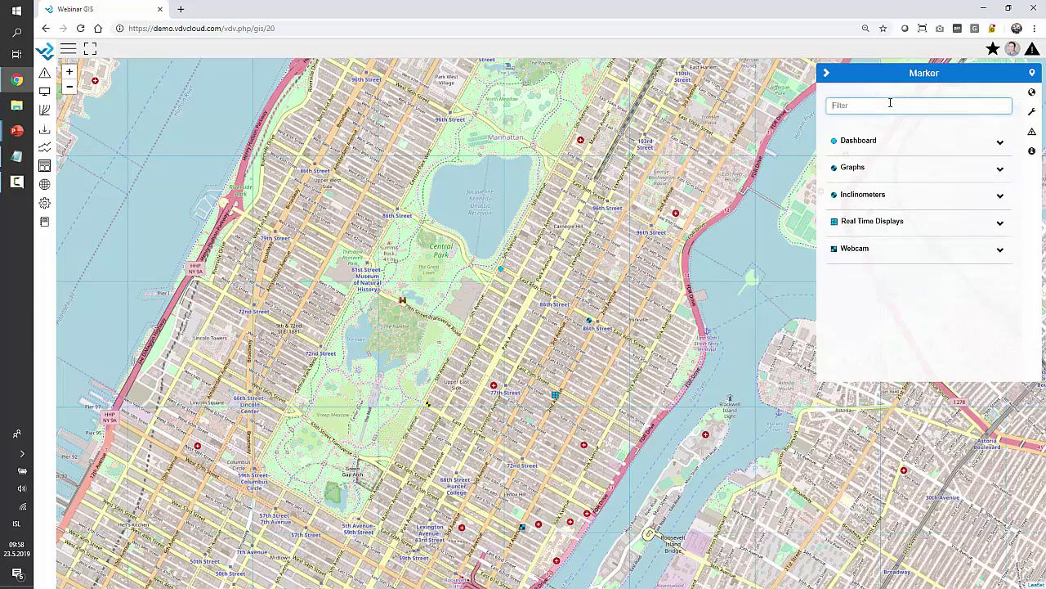
text(soccer)
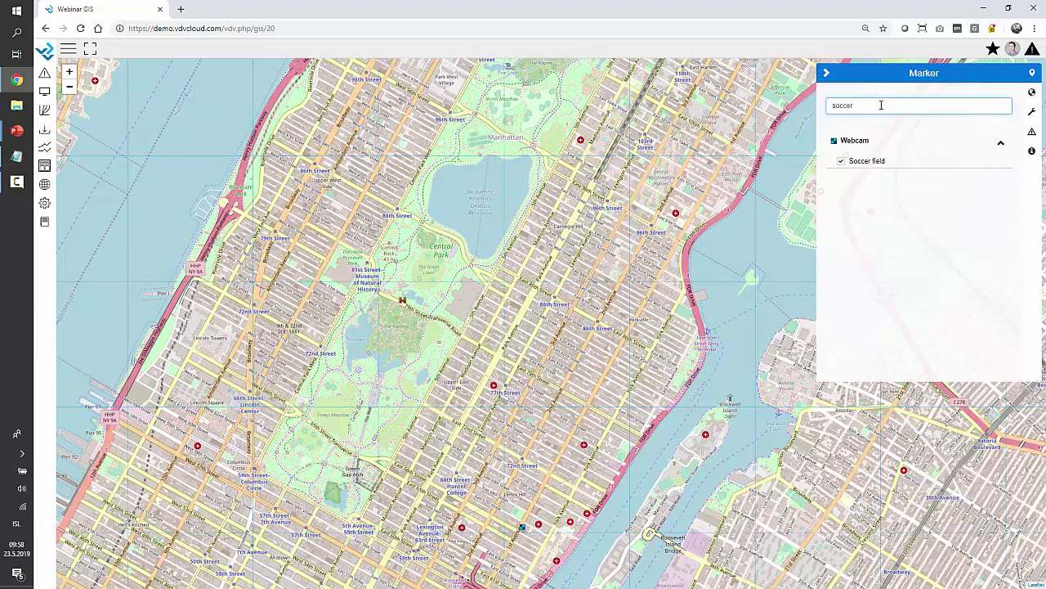
Open the Soccer field webcam marker on the map, close its image, and clear the marker filter.
drag(523, 531, 503, 405)
click(502, 402)
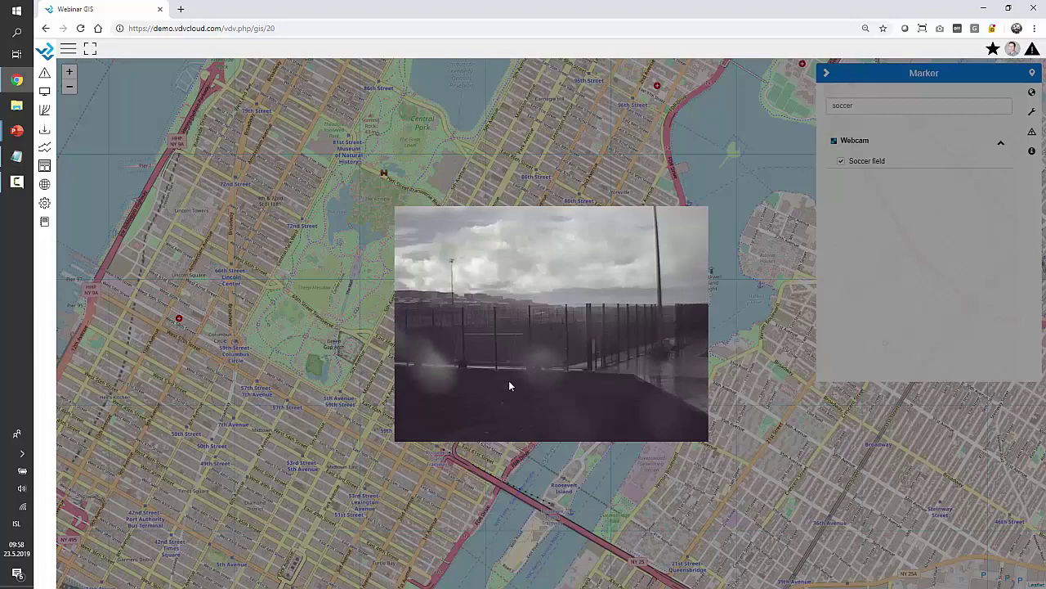
click(630, 167)
double_click(846, 105)
key(BackSpace)
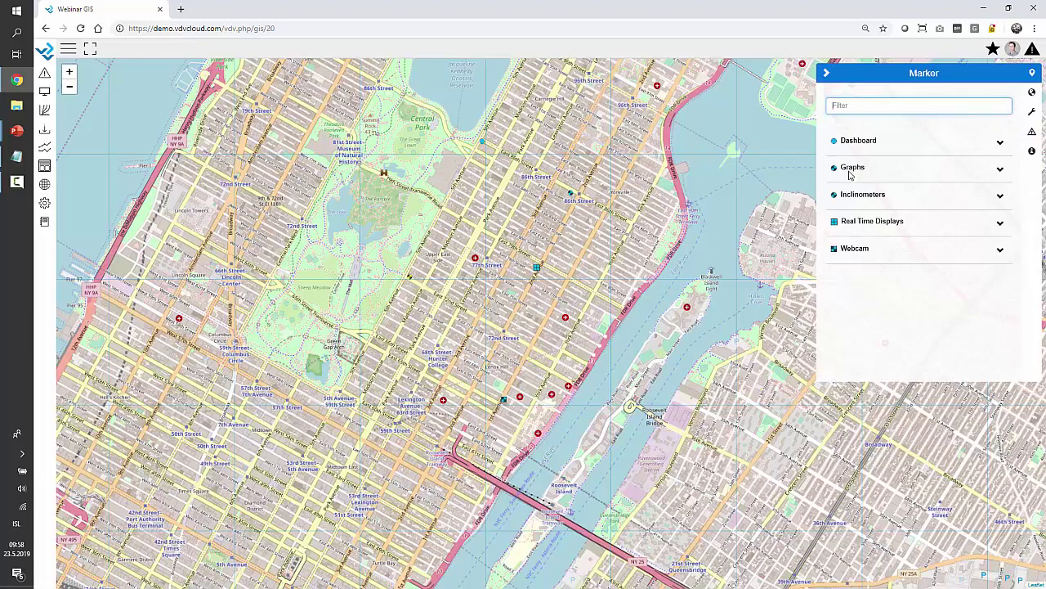
Hide the Graphs, Dashboard, Inclinometers and Real Time Displays markers on the map and show them again.
click(835, 169)
click(835, 142)
click(835, 196)
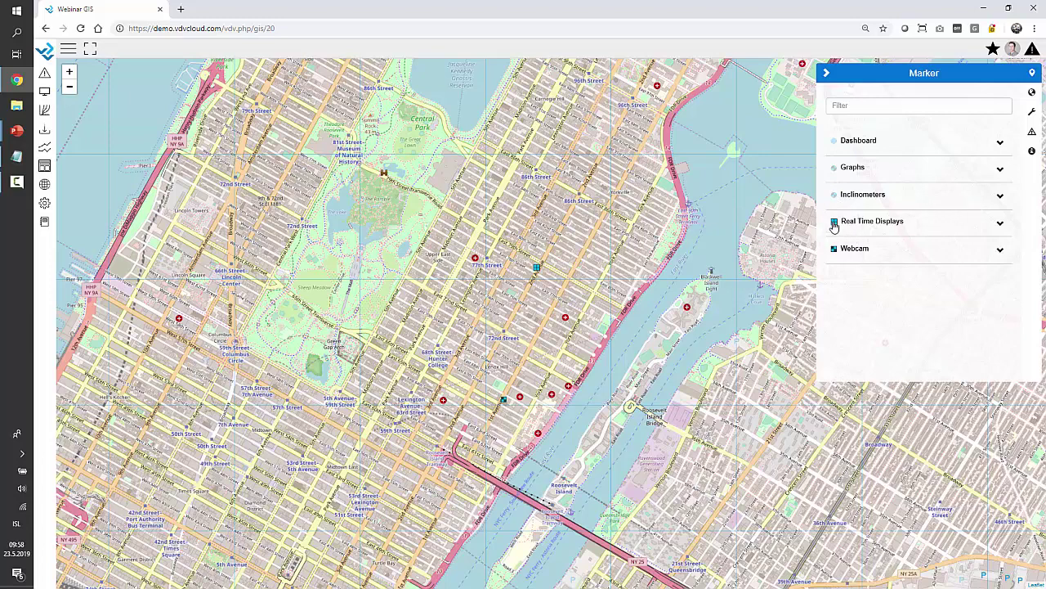
click(835, 224)
click(834, 222)
click(834, 168)
click(834, 142)
click(834, 209)
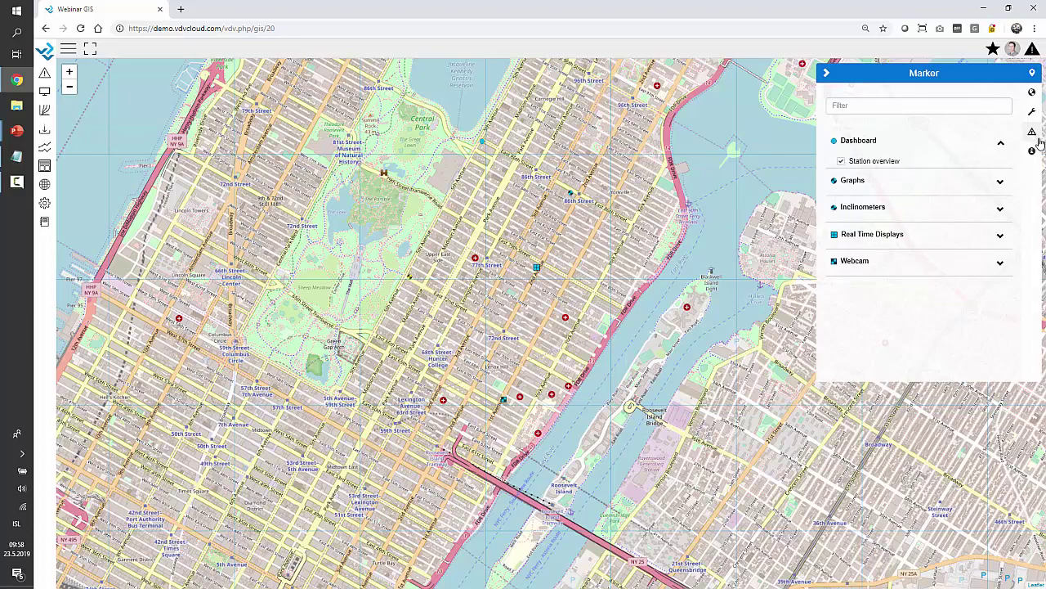
Enable Measurement, measure a three-segment path along the streets east of Central Park Zoo, and turn measuring off.
click(1032, 112)
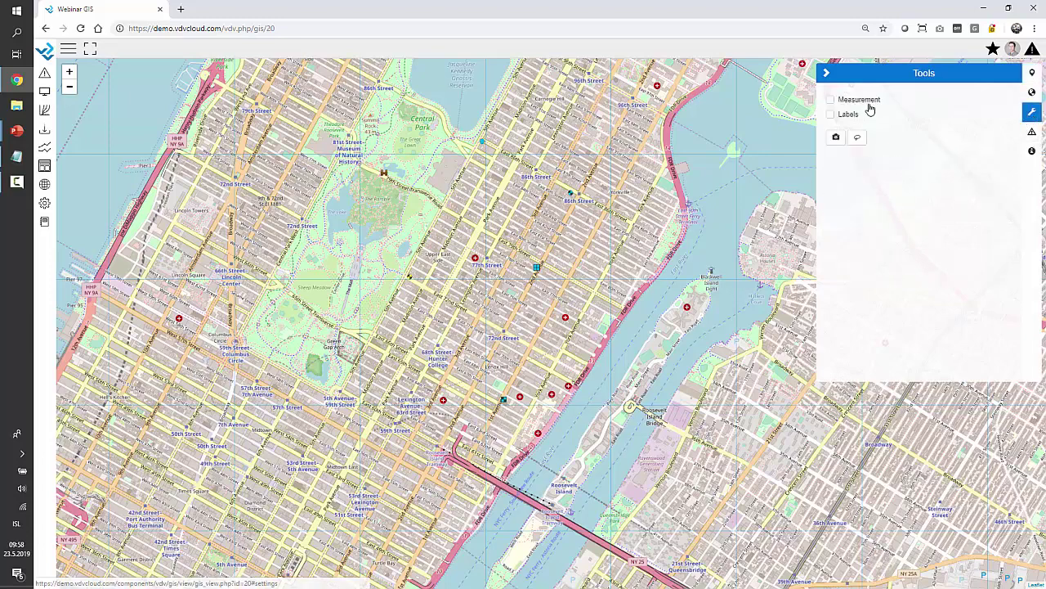
scroll(392, 342, up, 1)
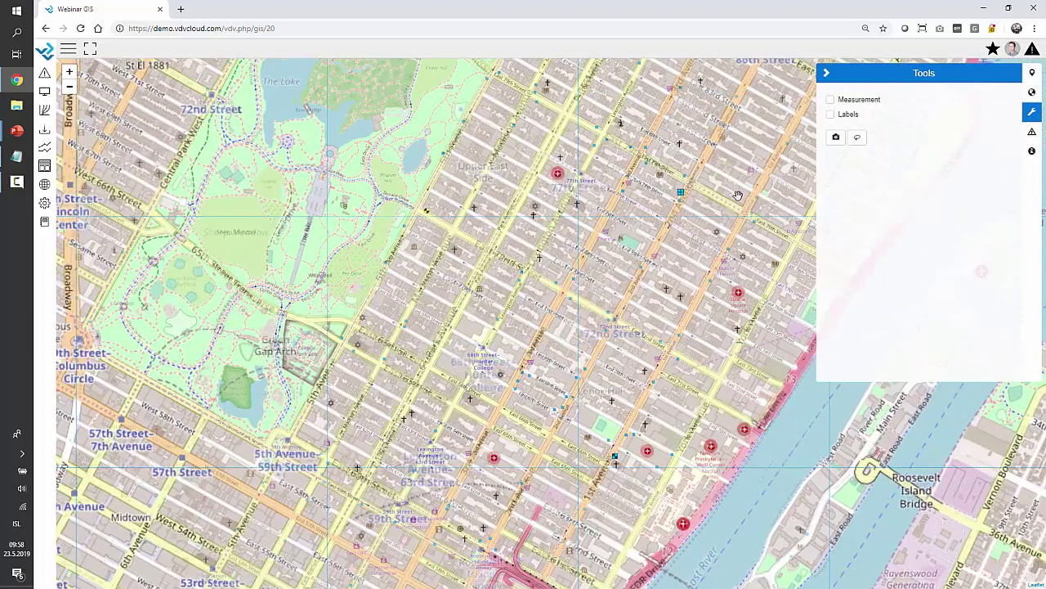
click(830, 99)
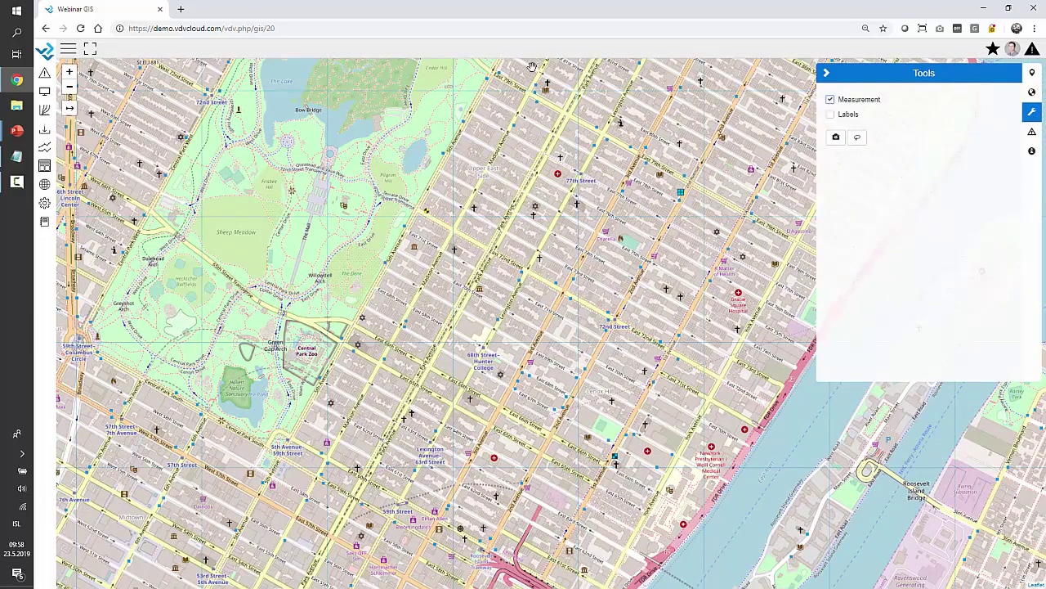
click(70, 109)
click(392, 345)
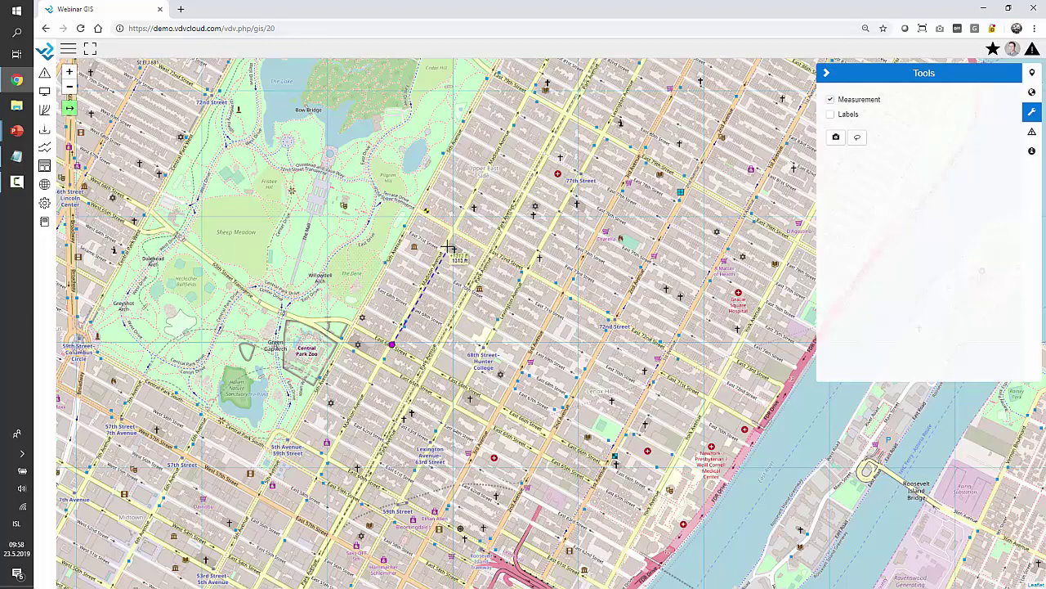
double_click(455, 233)
click(521, 270)
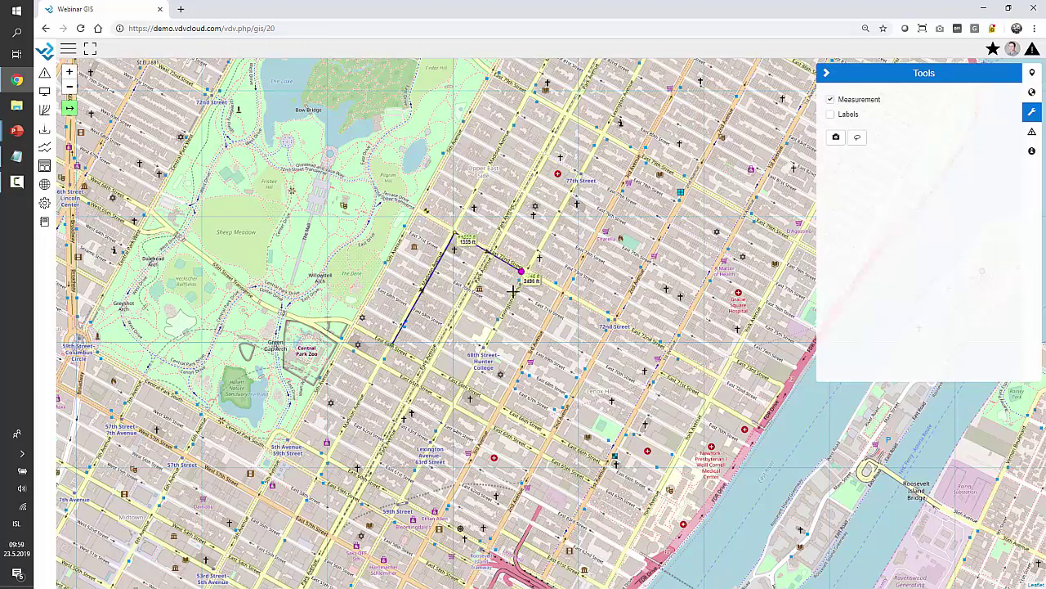
double_click(464, 382)
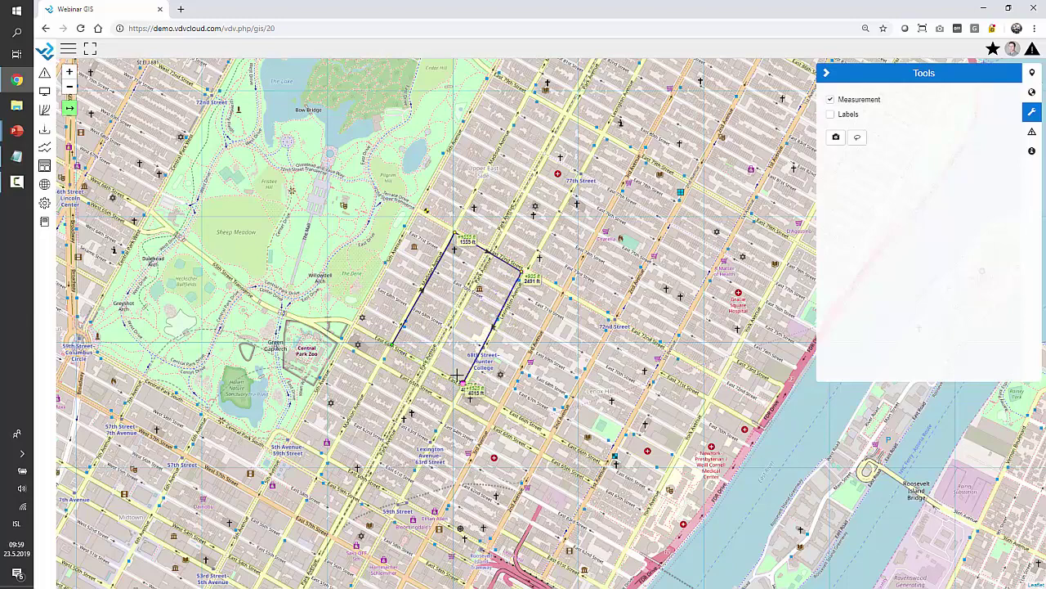
click(71, 109)
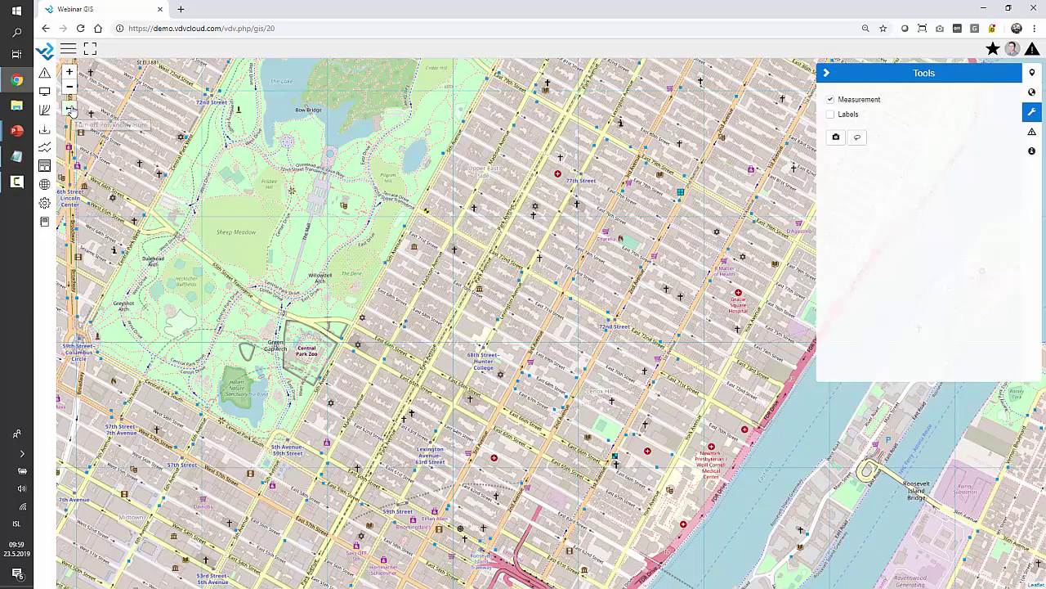
Show the marker labels with their values on the map, turn both off, and close the tools.
click(830, 116)
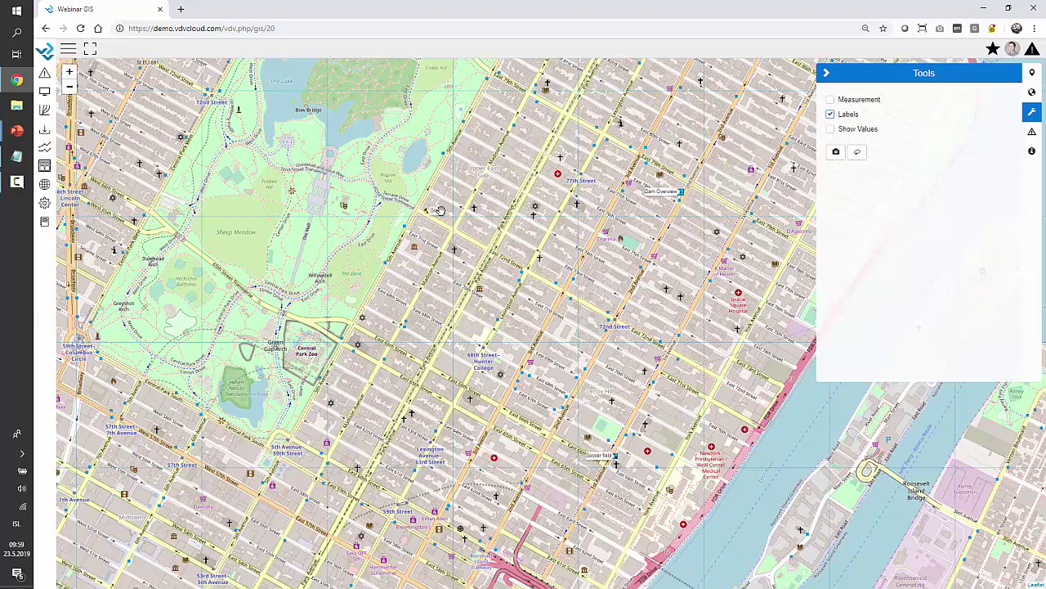
click(830, 130)
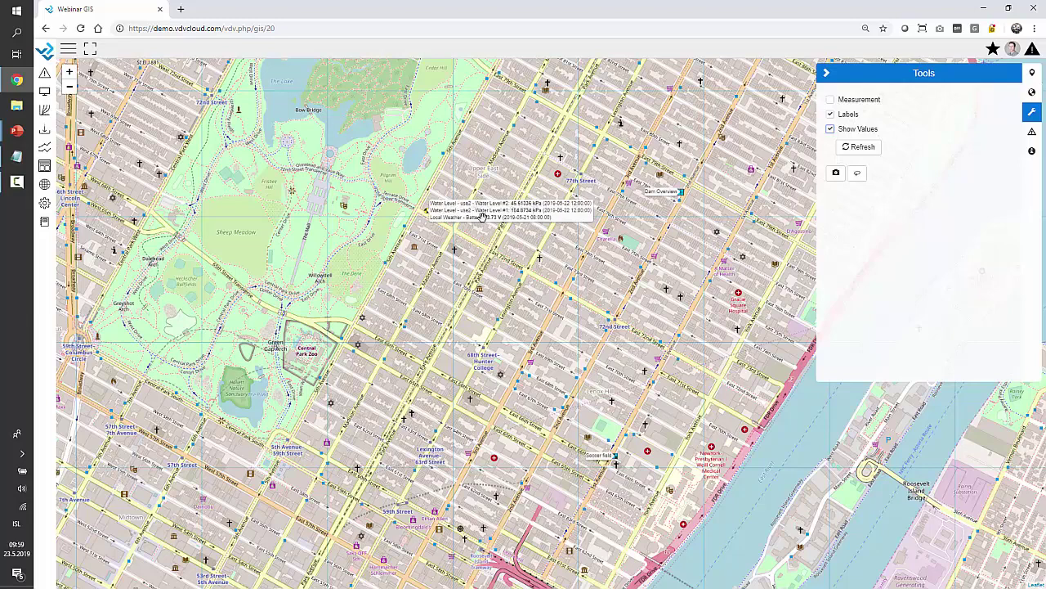
click(830, 129)
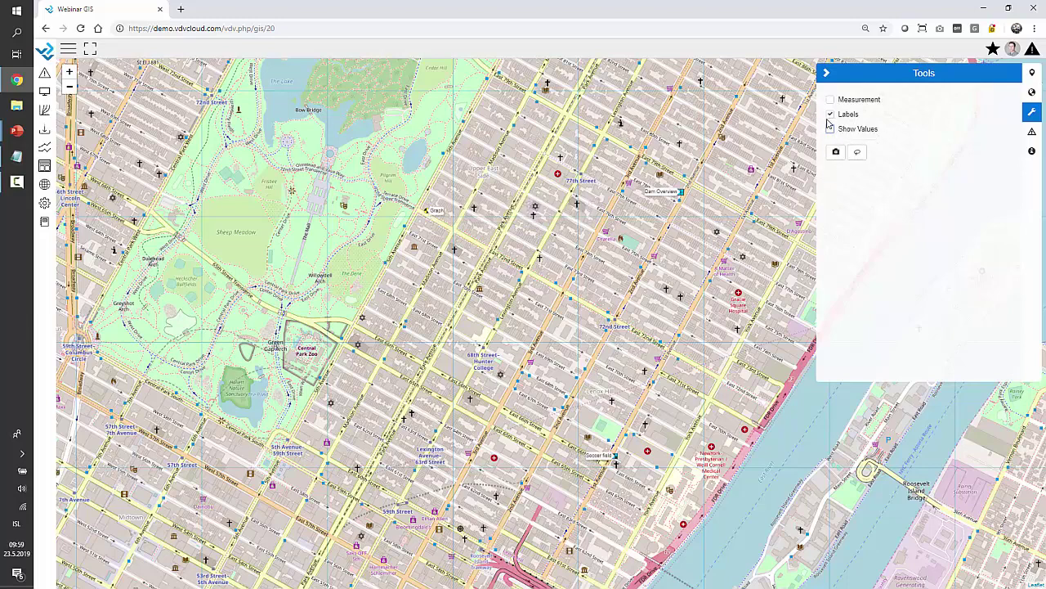
click(830, 114)
click(827, 73)
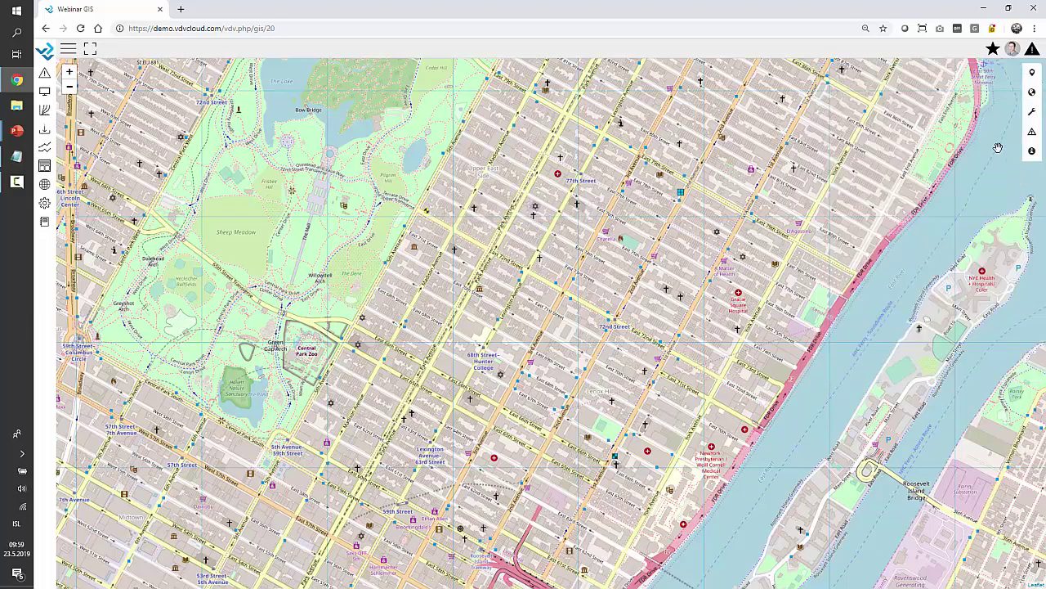
View the map's alarm list and its information text, closing each one after reading.
click(1031, 133)
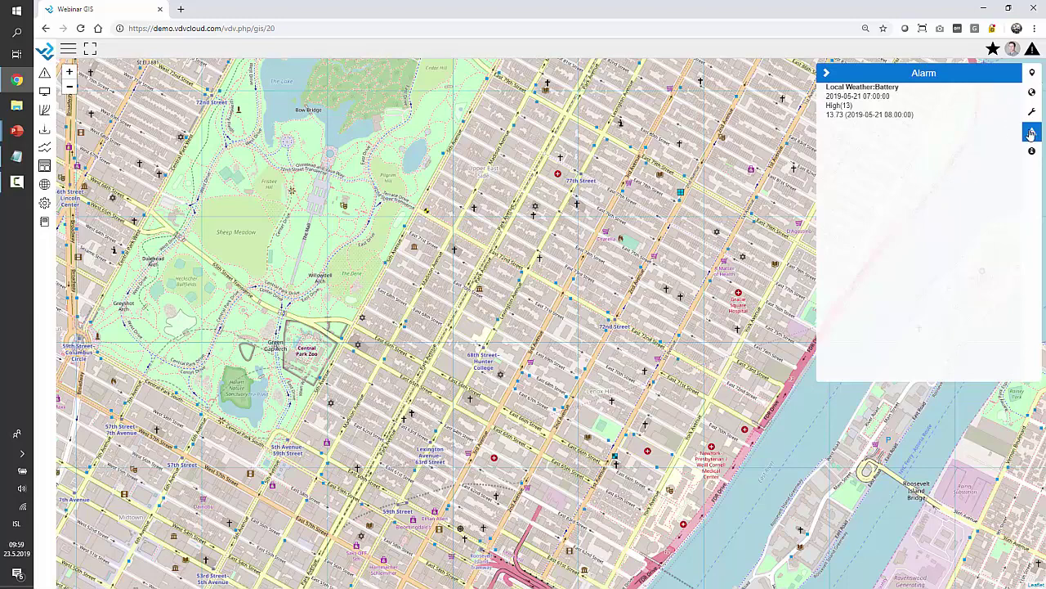
click(829, 73)
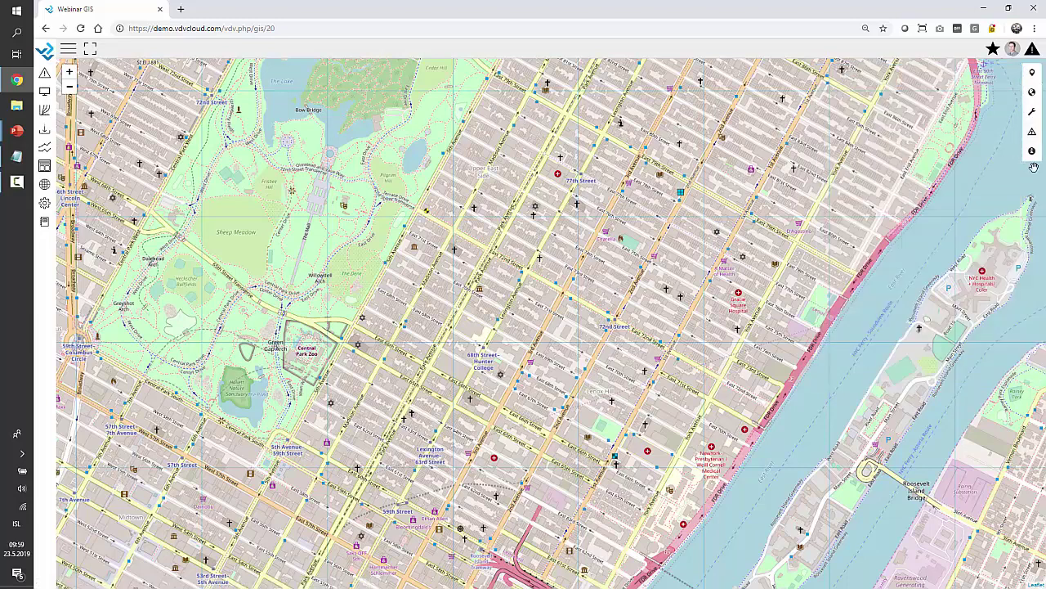
click(1030, 152)
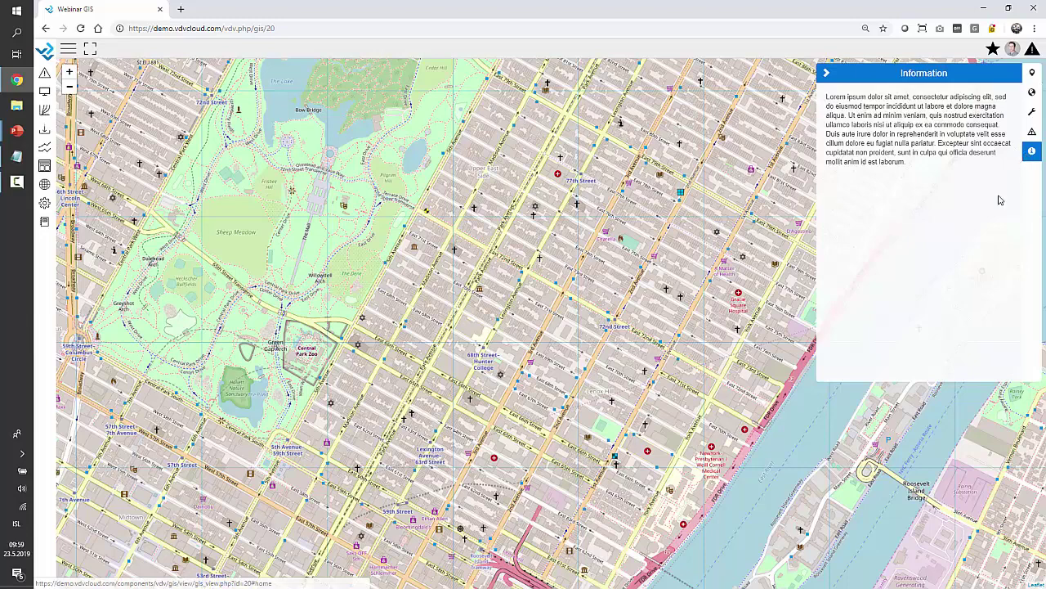
click(827, 74)
Display the Parks NY layer over Manhattan and close the layer list.
click(1031, 91)
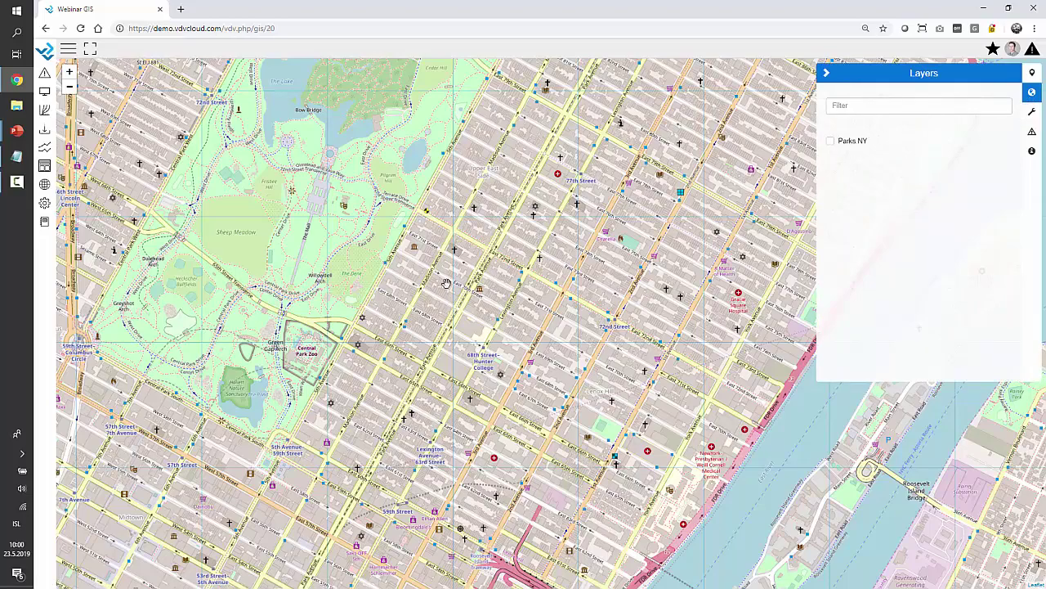
scroll(498, 332, down, 2)
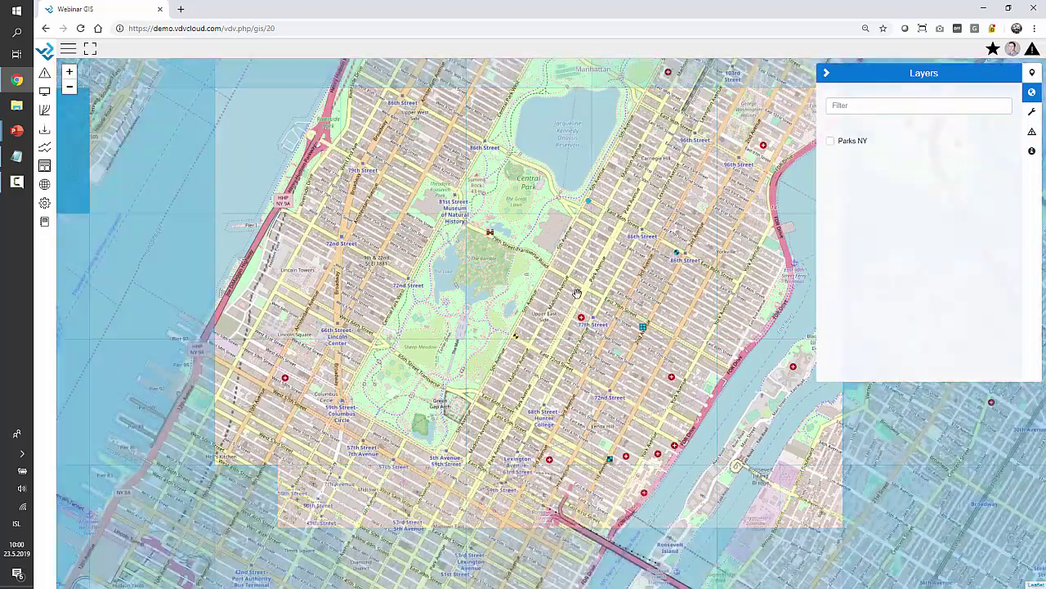
drag(577, 293, 536, 352)
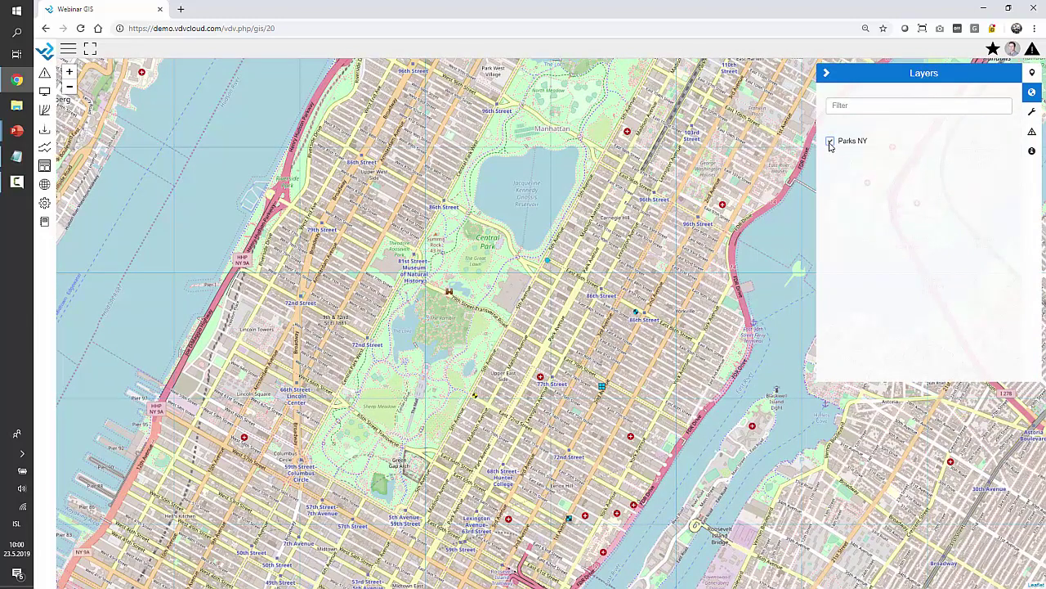
click(831, 143)
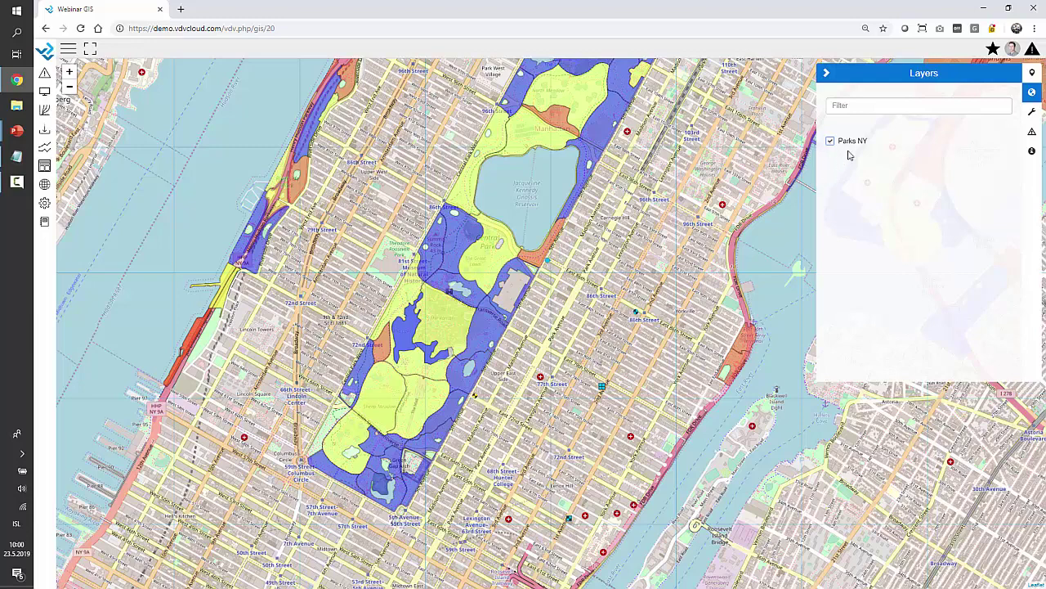
drag(616, 337, 579, 420)
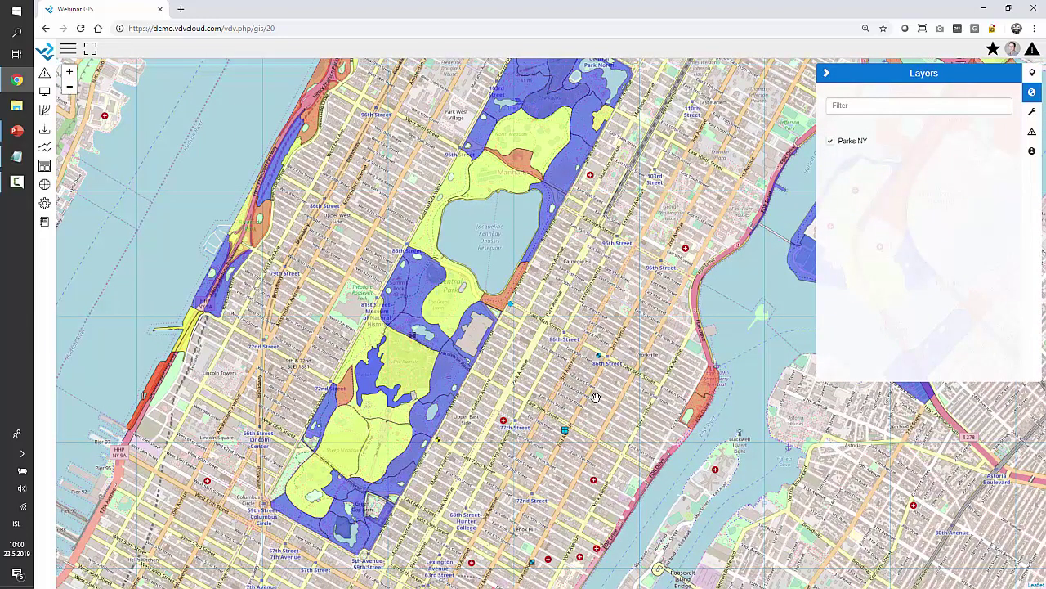
click(826, 75)
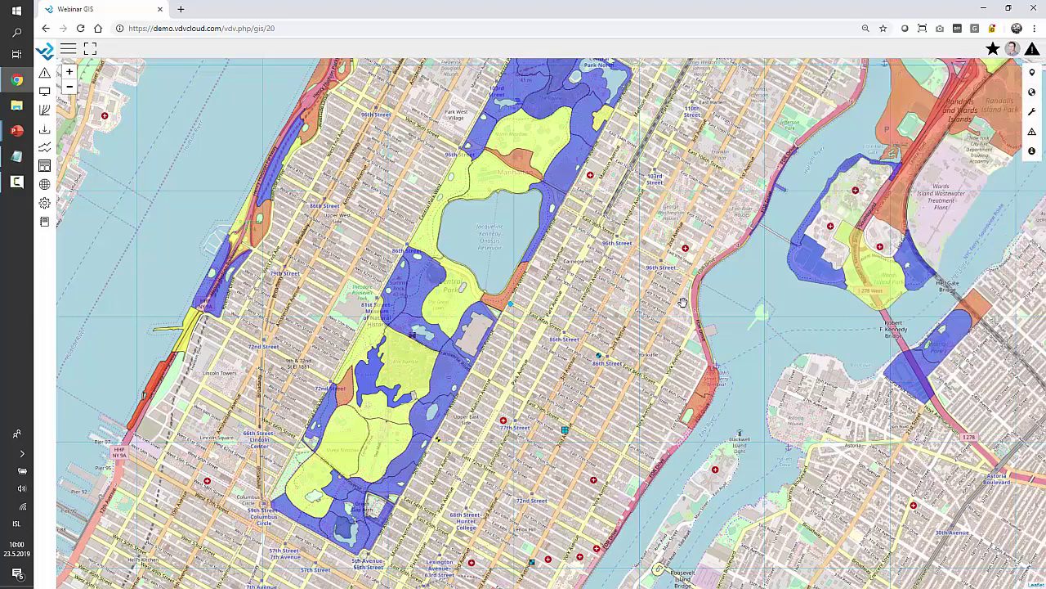
View the properties of the Central Park zone southwest of the reservoir, and examine the coloured park areas across Manhattan.
click(425, 281)
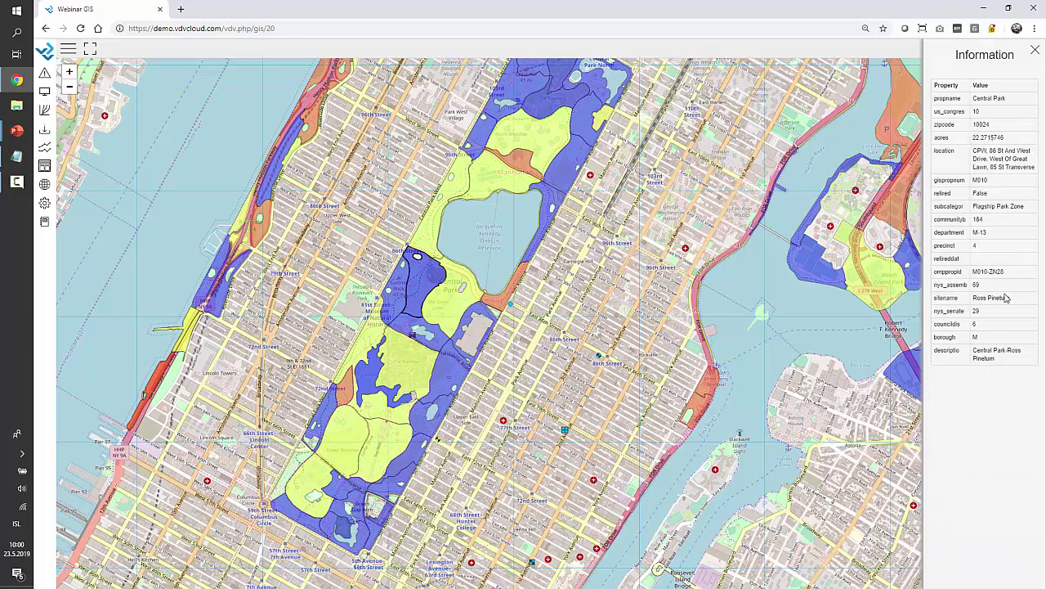
click(1035, 50)
scroll(546, 259, down, 1)
drag(546, 375, 582, 380)
drag(508, 234, 570, 281)
scroll(517, 315, up, 1)
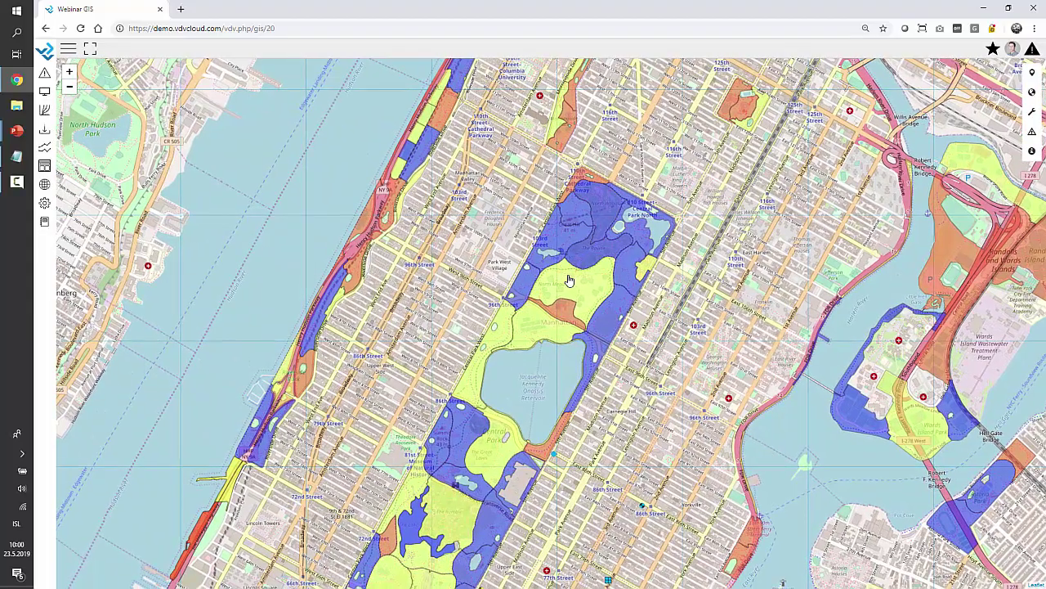
drag(537, 380, 594, 299)
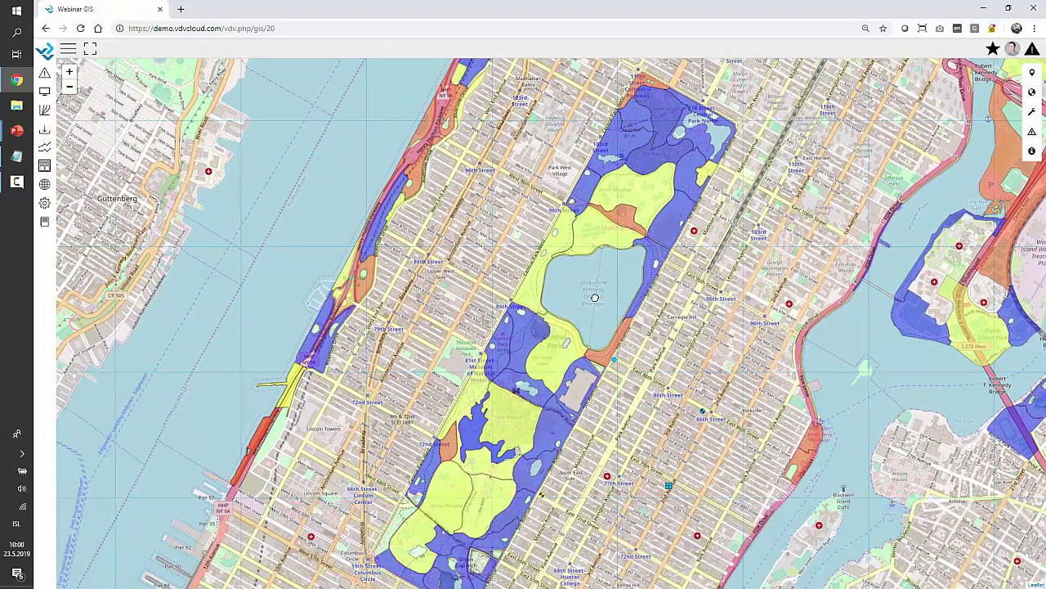
scroll(595, 298, down, 1)
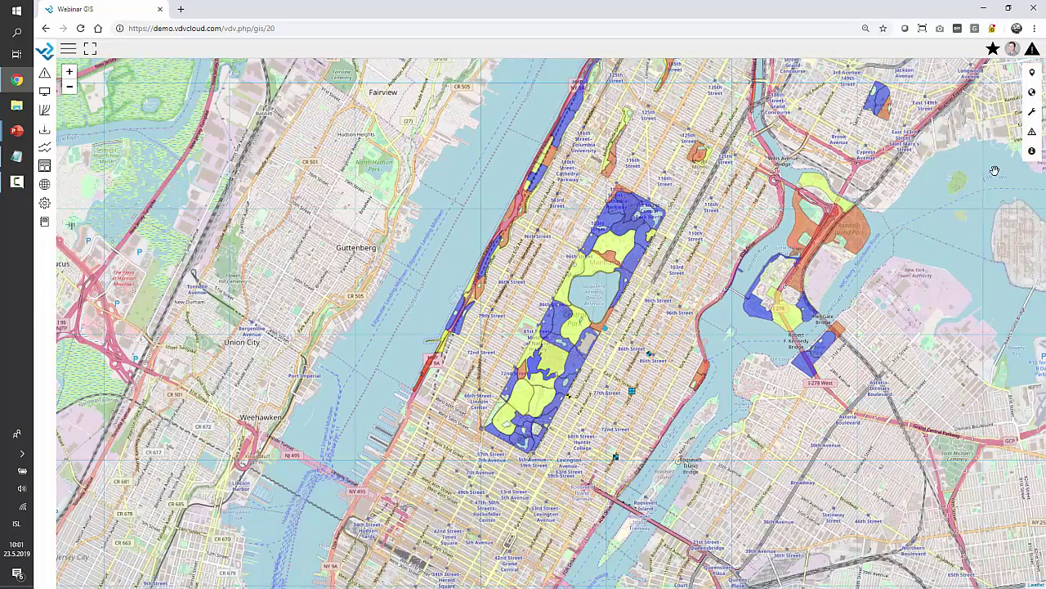
Remove the Parks NY layer from the map and close the layer list.
click(1032, 91)
click(831, 140)
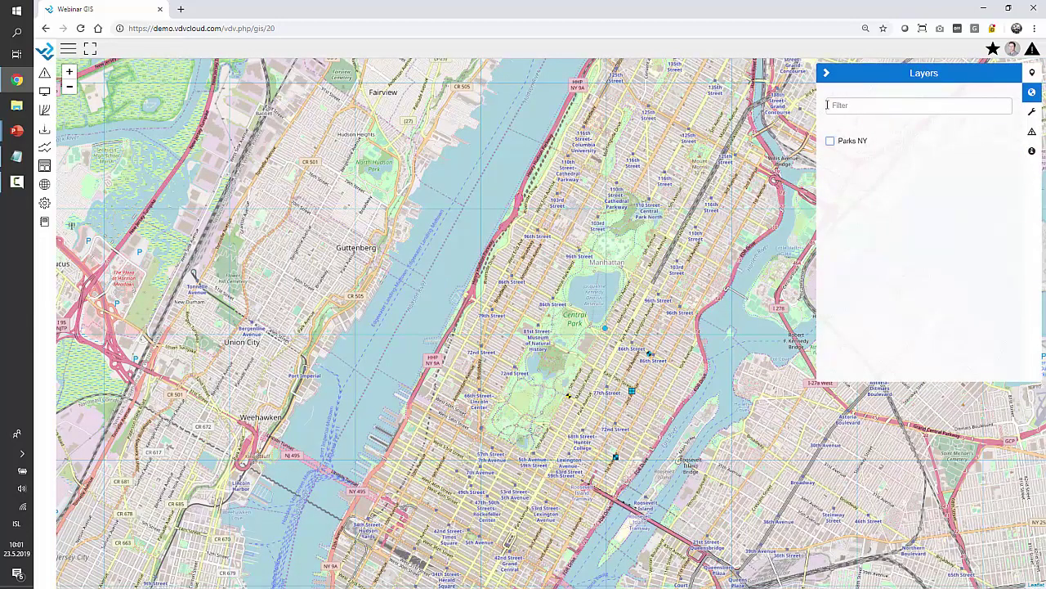
click(827, 75)
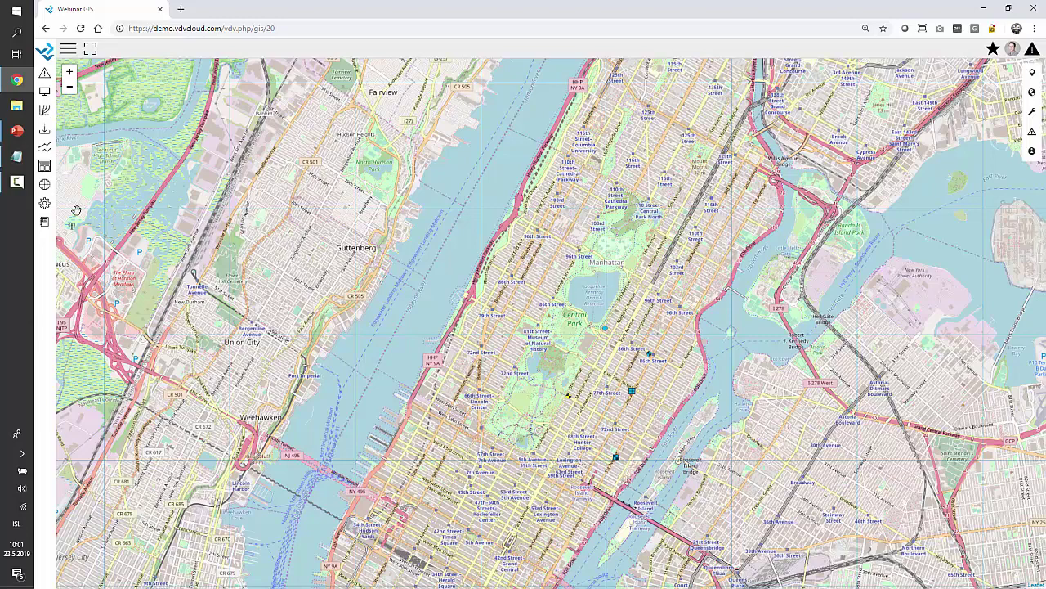
Open the GIS page of the setup.
click(45, 203)
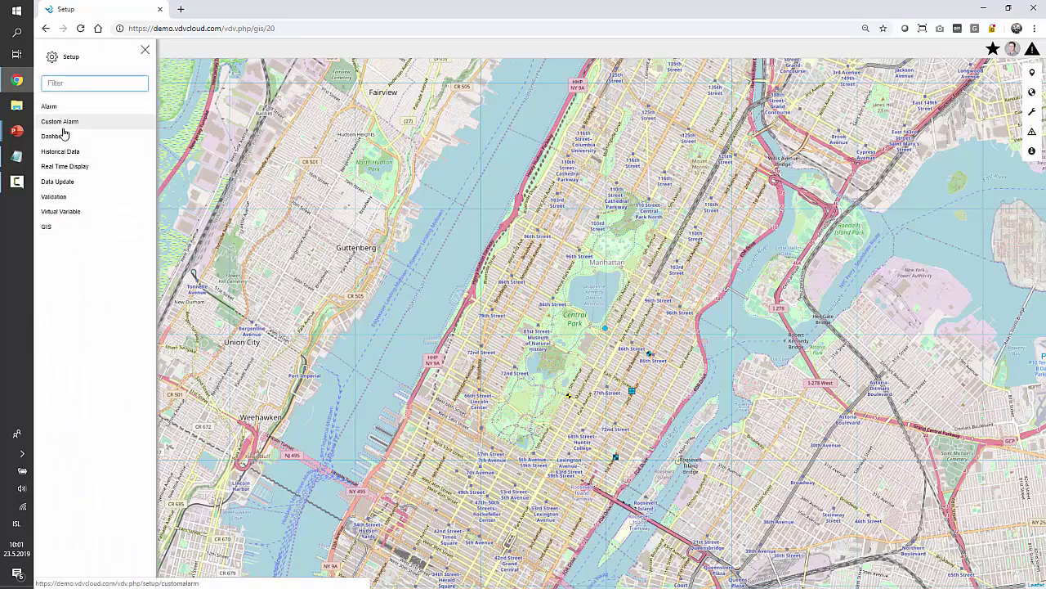
click(146, 51)
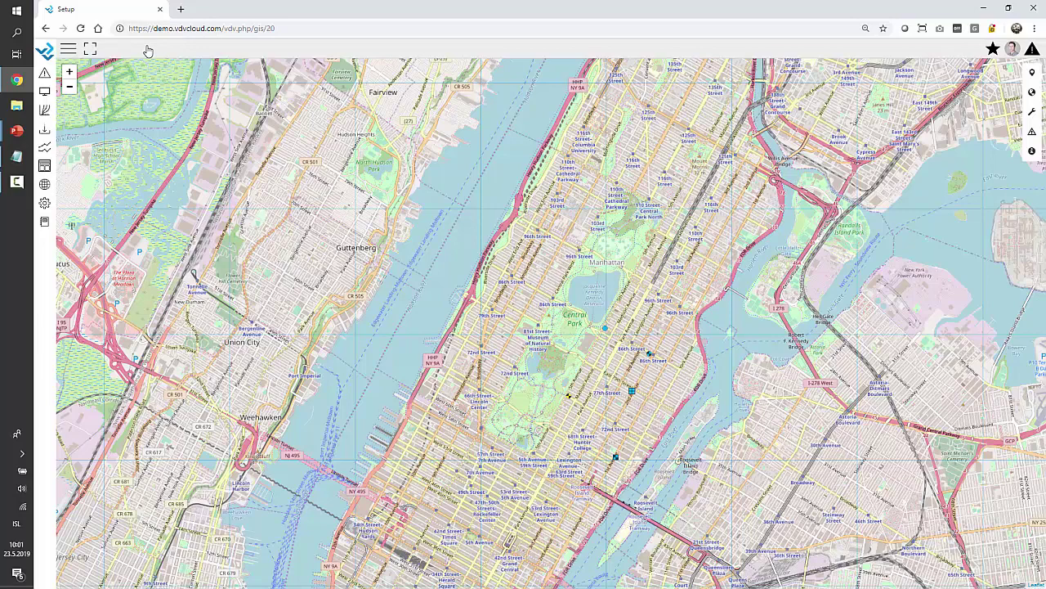
click(45, 202)
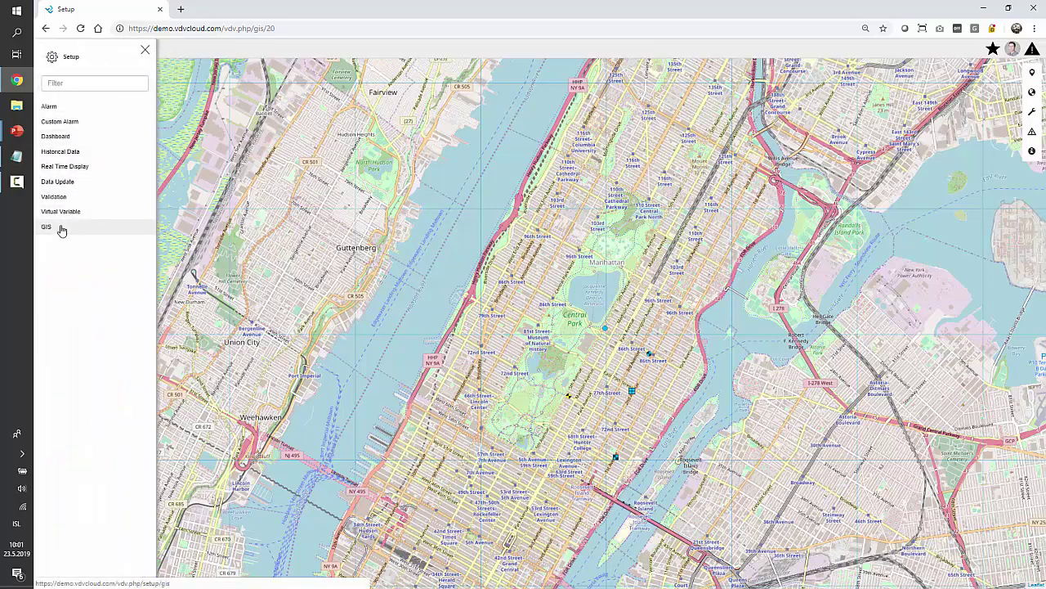
click(62, 228)
click(144, 51)
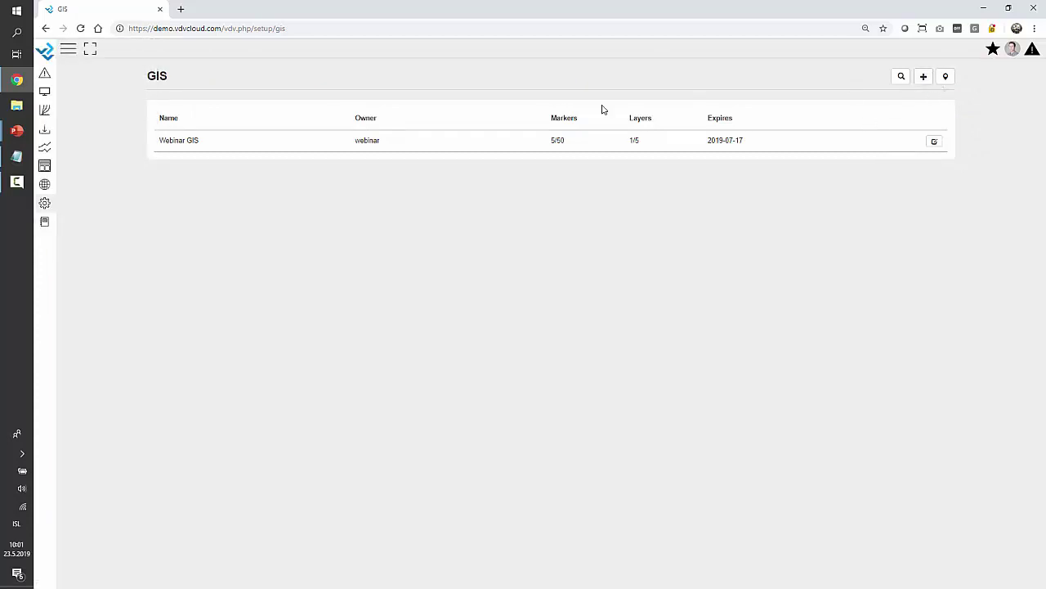
click(69, 50)
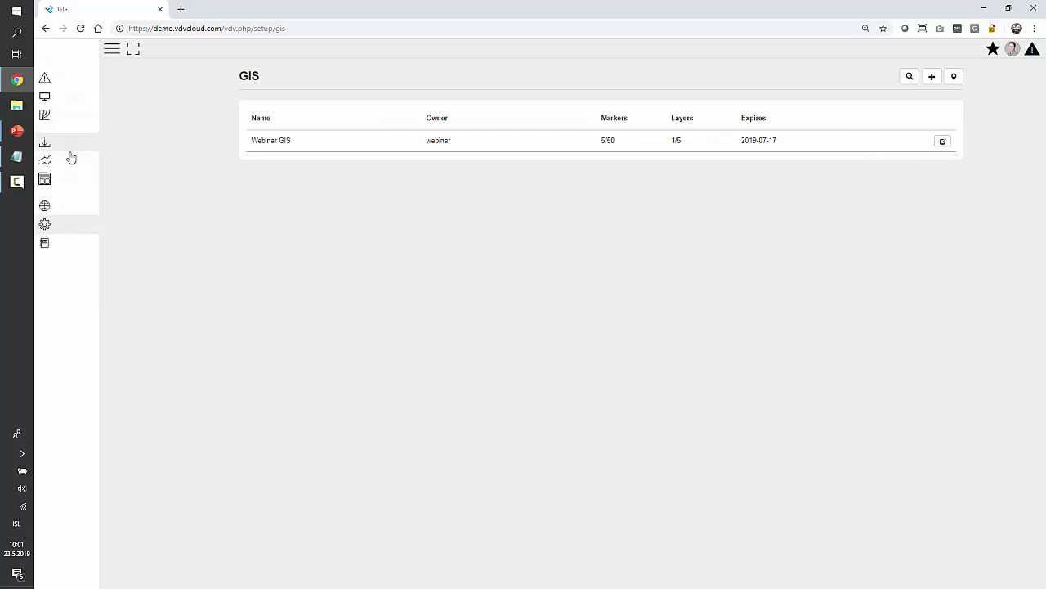
click(64, 227)
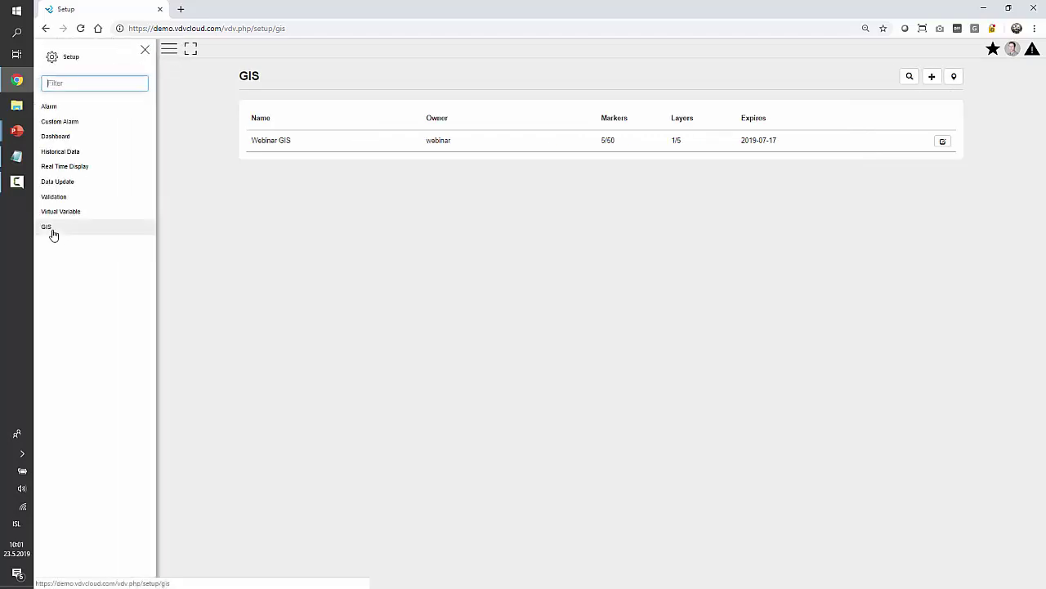
click(53, 233)
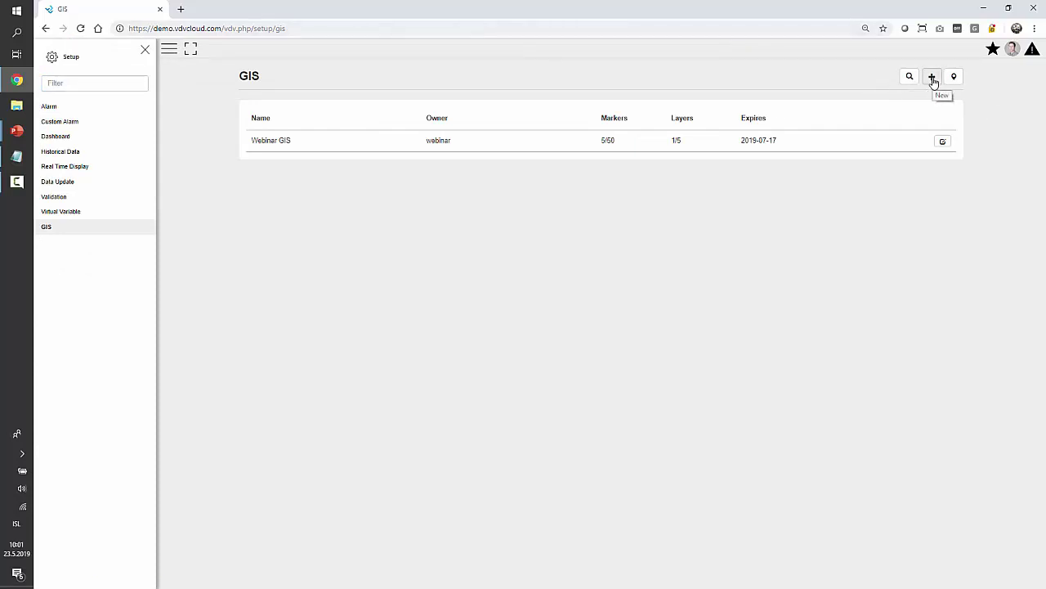
Start a new GIS map named "Webinar GIS nr2" with the 30-marker, 5-layer license expiring 2019-06-19 and webinar as owner.
click(932, 78)
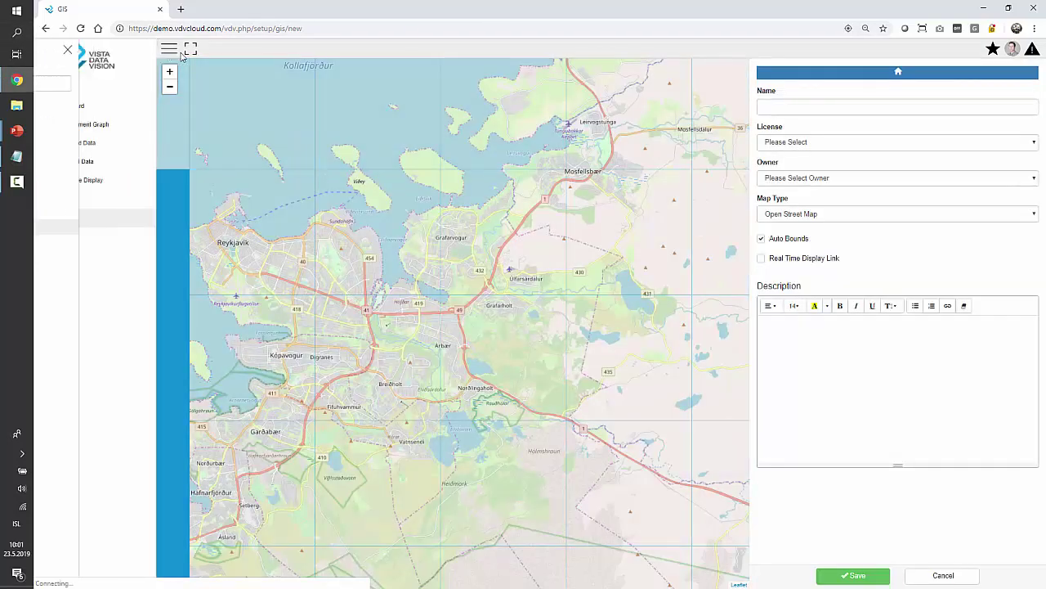
click(171, 50)
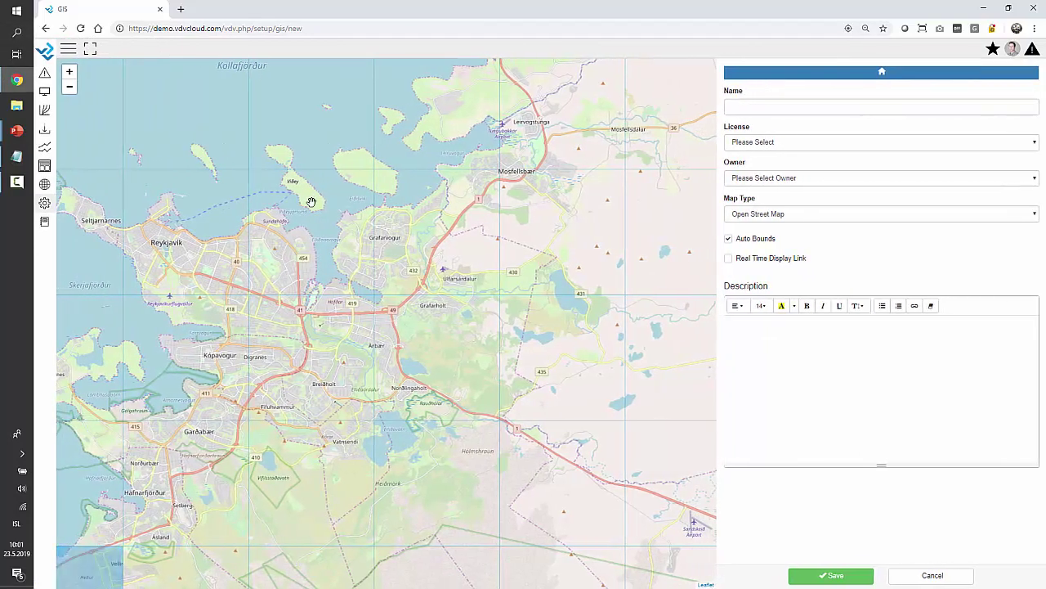
click(771, 104)
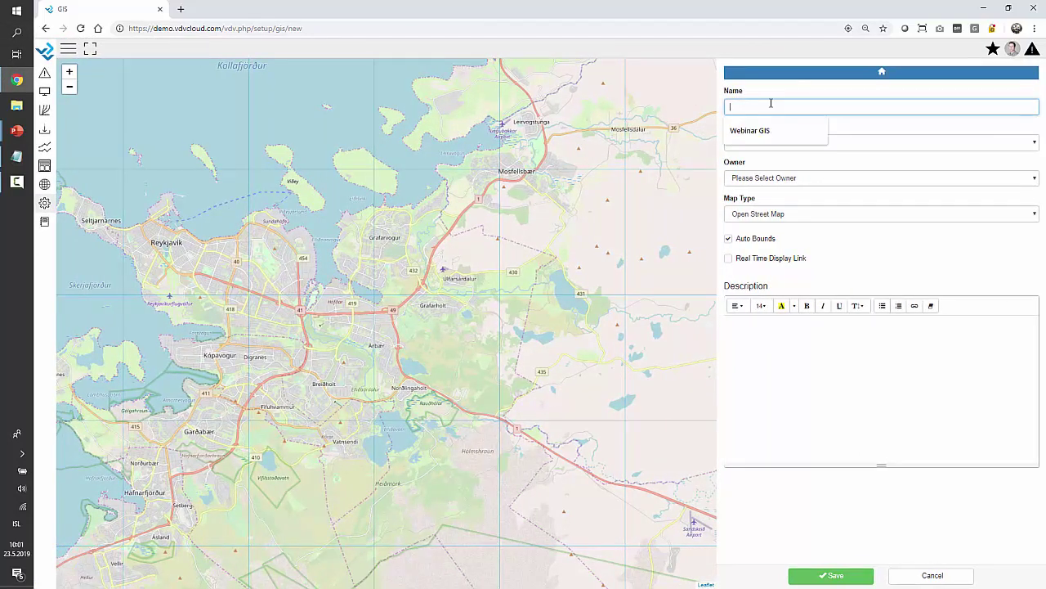
text(Webinar GIS nr2)
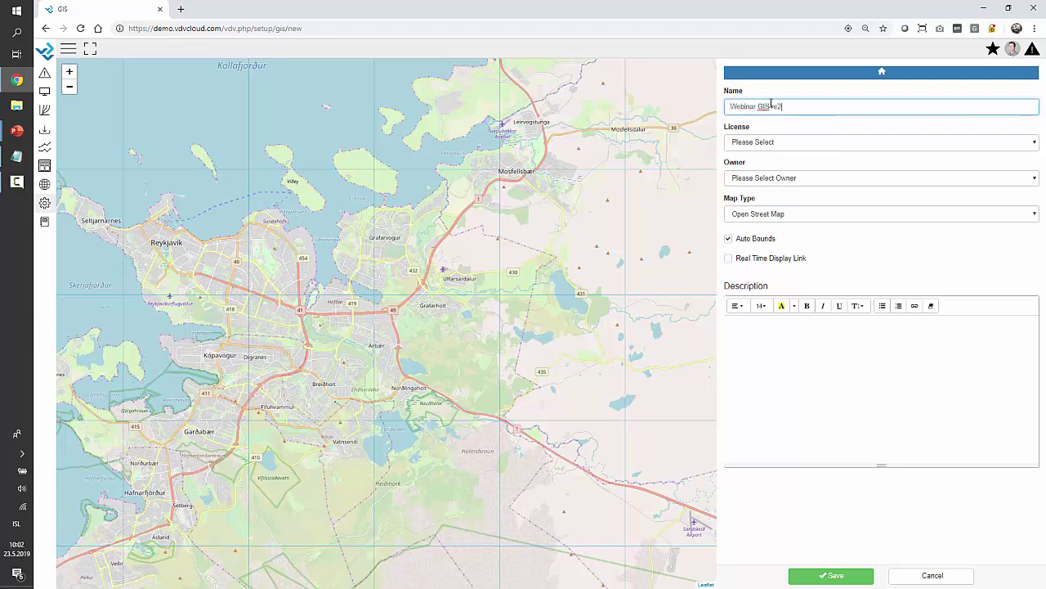
click(778, 144)
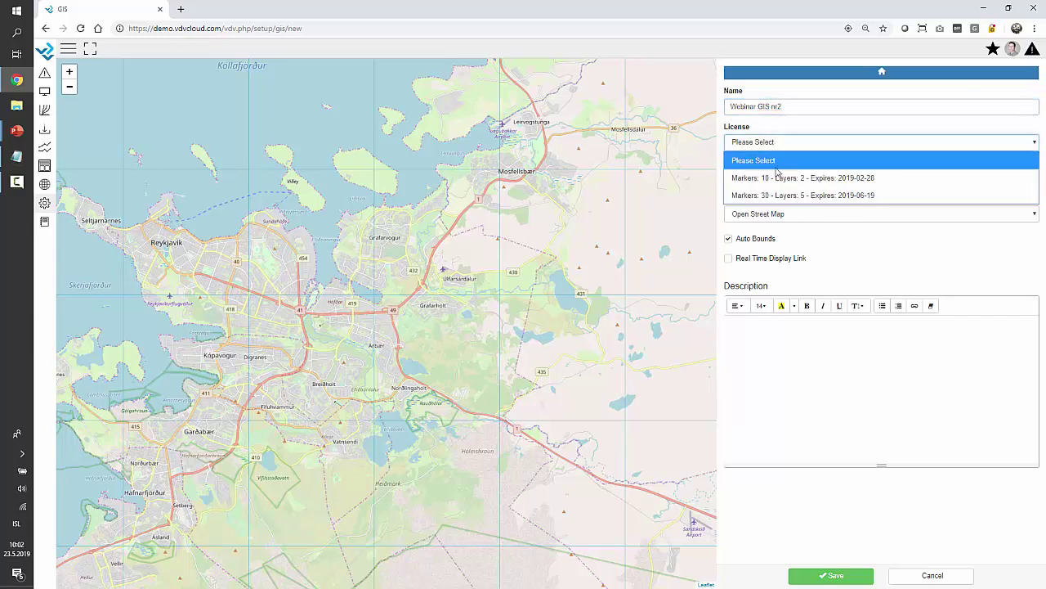
click(800, 194)
click(790, 180)
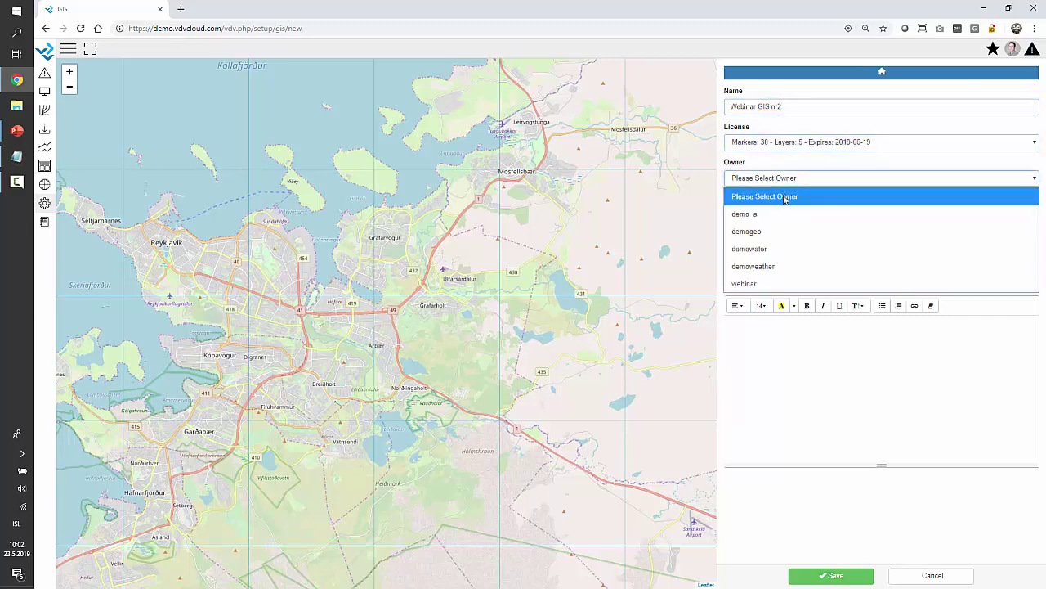
click(764, 284)
click(819, 163)
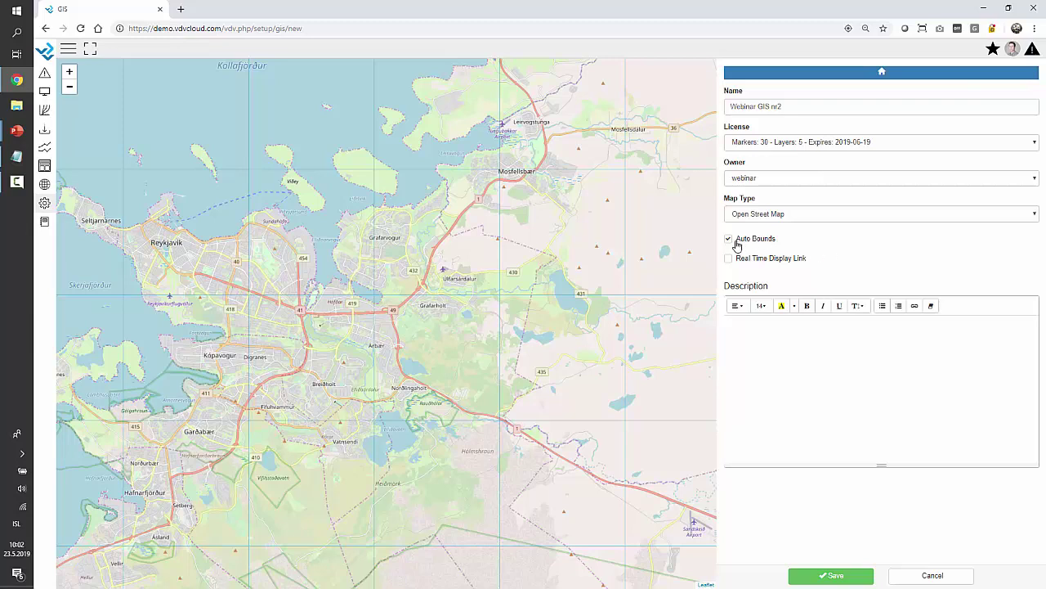
Turn Auto Bounds off to inspect the latitude, longitude and zoom settings, and turn it back on.
drag(783, 243, 739, 245)
click(799, 249)
click(730, 239)
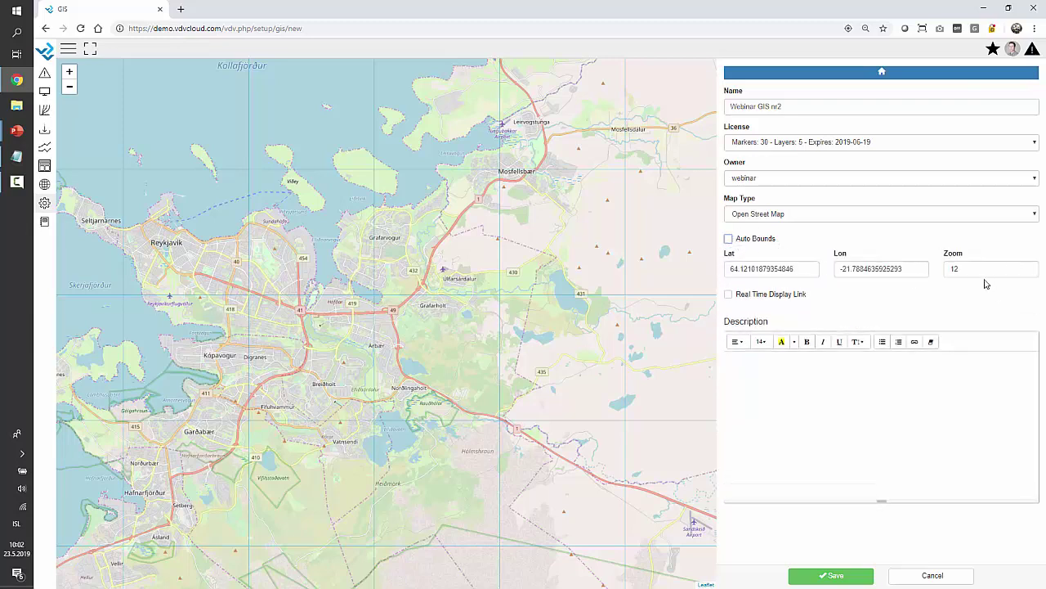
double_click(981, 269)
click(731, 242)
click(731, 242)
Copy the Lorem ipsum text from the other open window into the new map's description and save the map.
key(alt+Tab)
key(ctrl+a)
key(ctrl+c)
click(935, 90)
click(899, 352)
key(ctrl+v)
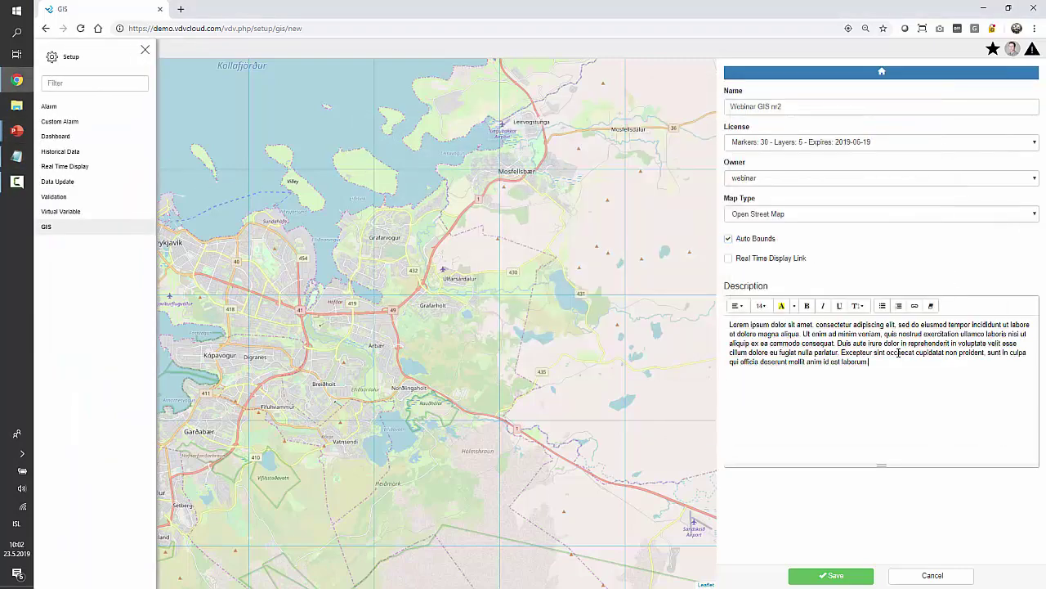
click(145, 50)
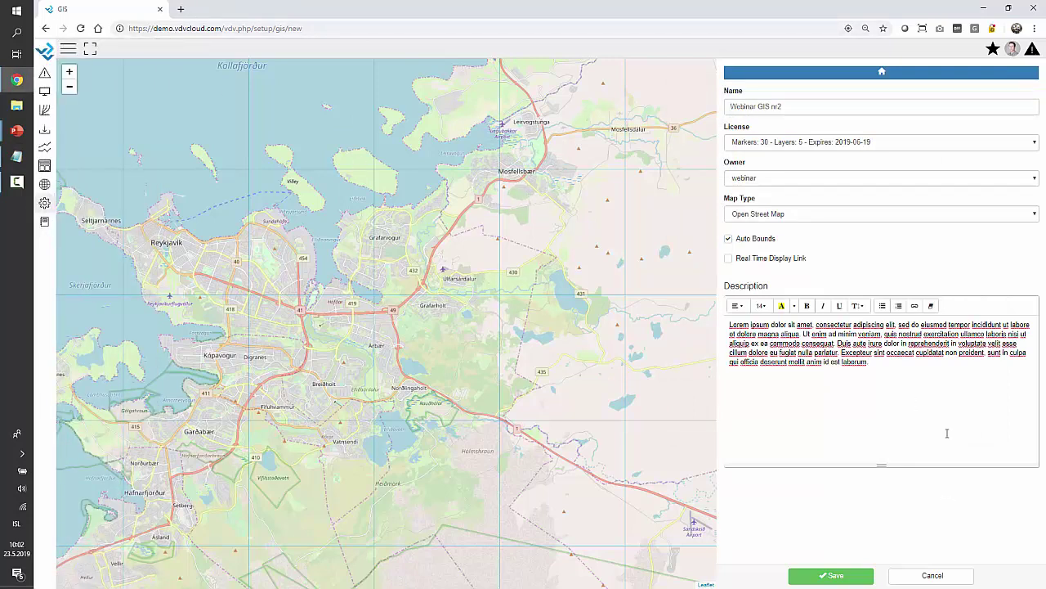
click(842, 575)
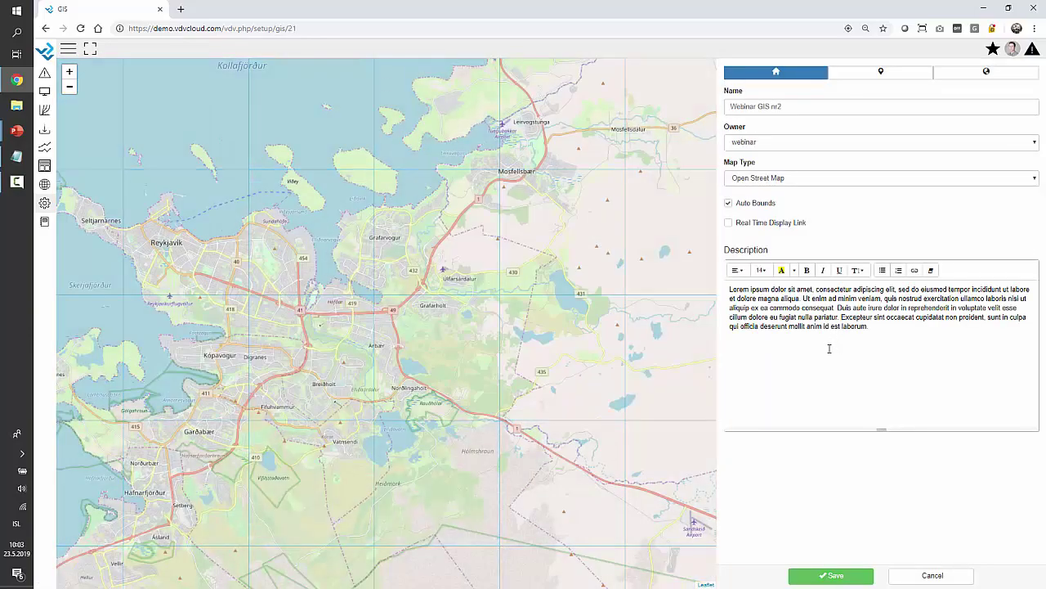
Bring the New York City area into view on the new map, starting from Iceland.
scroll(294, 360, down, 3)
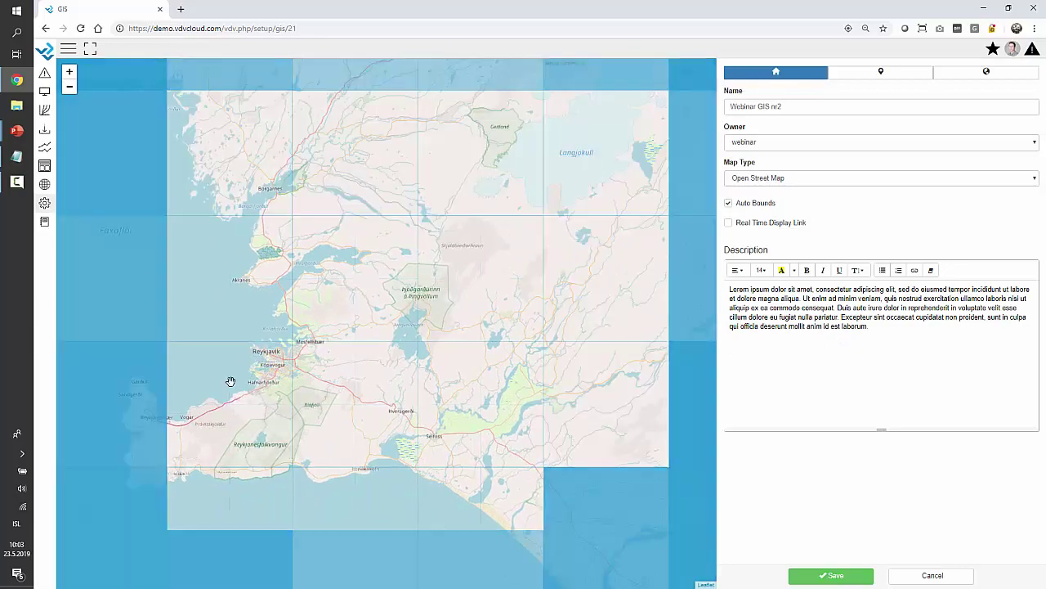
drag(230, 381, 488, 325)
scroll(434, 379, down, 3)
drag(434, 379, 597, 308)
scroll(491, 305, down, 1)
drag(330, 341, 545, 313)
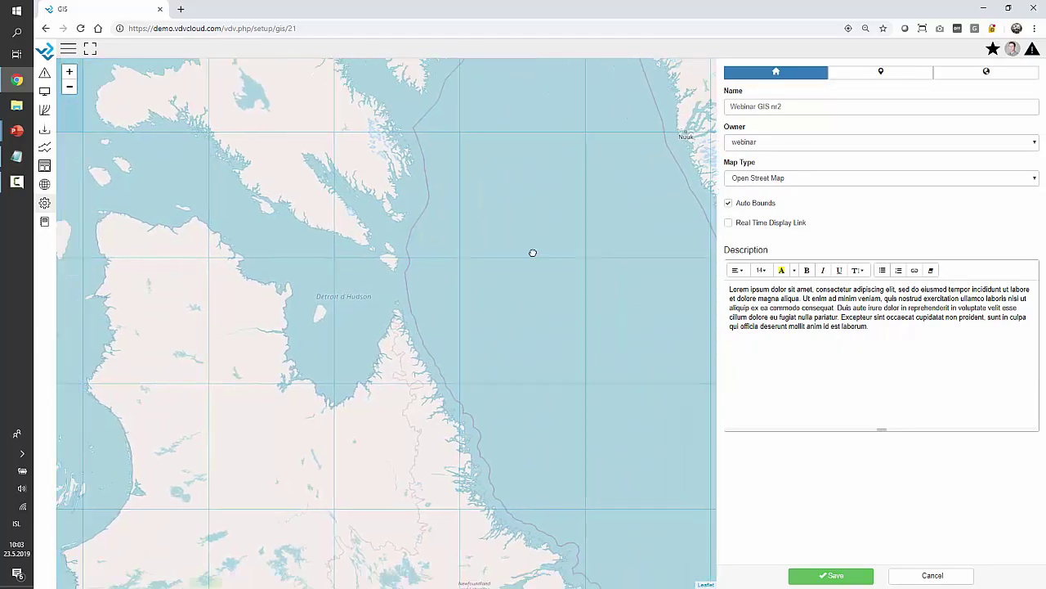
drag(512, 268, 584, 209)
scroll(524, 240, down, 1)
scroll(524, 239, down, 1)
drag(532, 378, 476, 304)
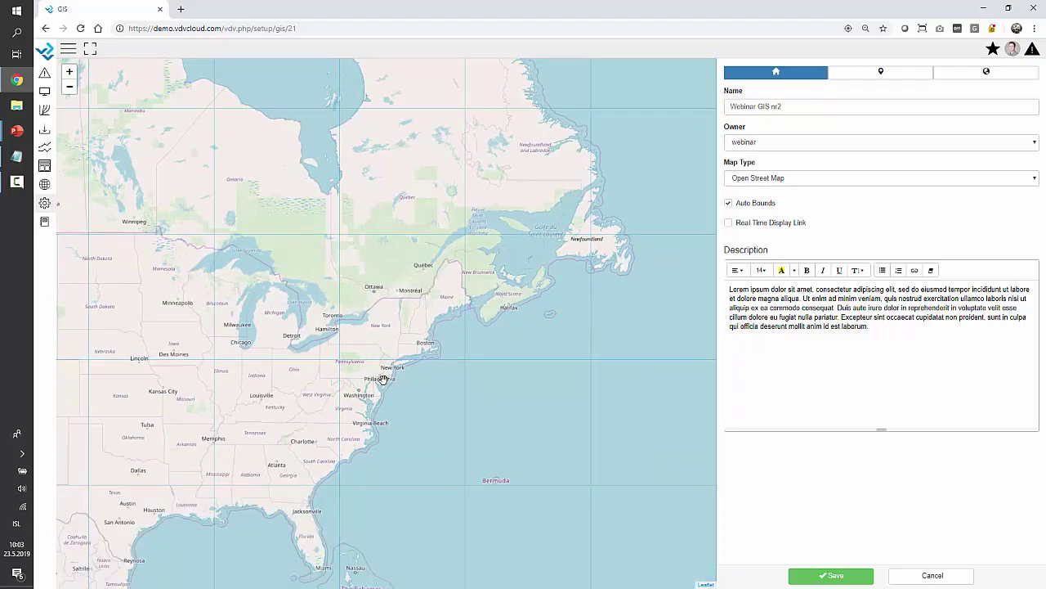
scroll(396, 374, up, 3)
scroll(396, 374, down, 1)
scroll(396, 374, up, 2)
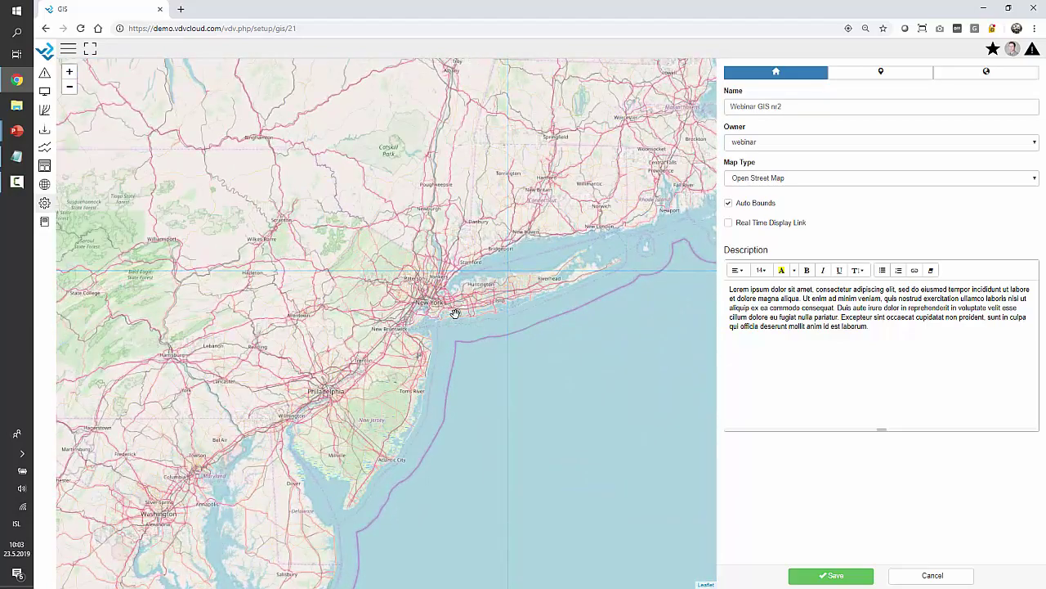
scroll(453, 312, up, 2)
drag(374, 282, 420, 365)
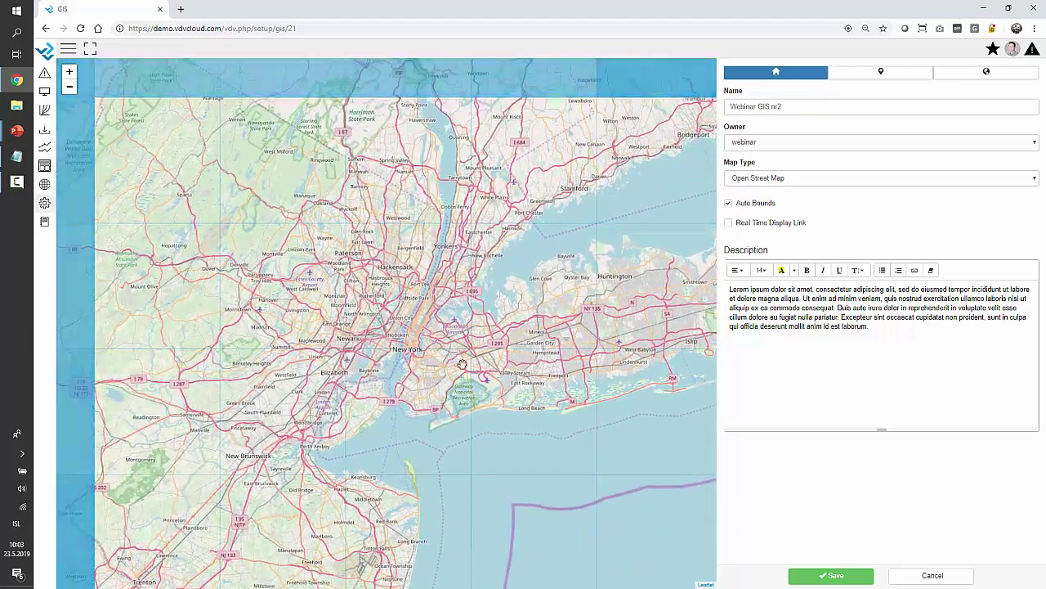
Look over the new map's marker and layer settings, returning to the markers.
click(880, 76)
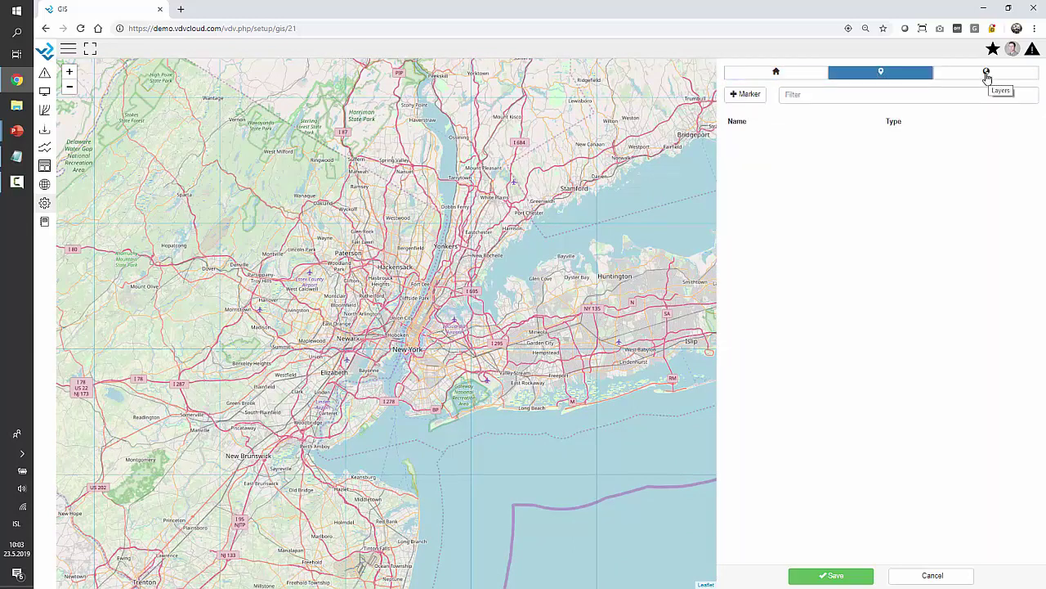
click(986, 76)
click(892, 74)
Start a new variable marker and name it "Station 2".
click(757, 98)
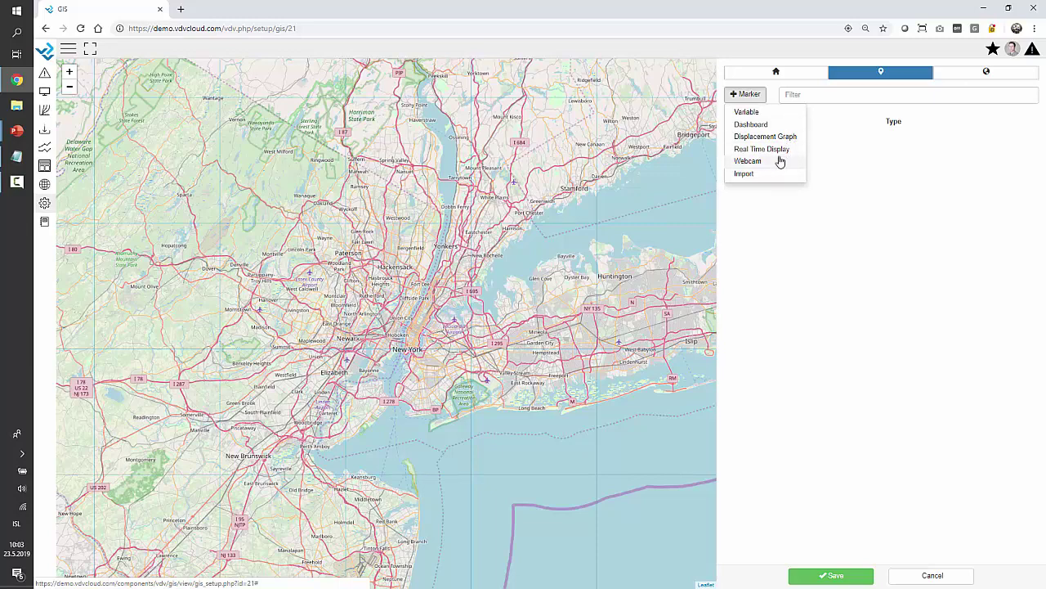
click(747, 112)
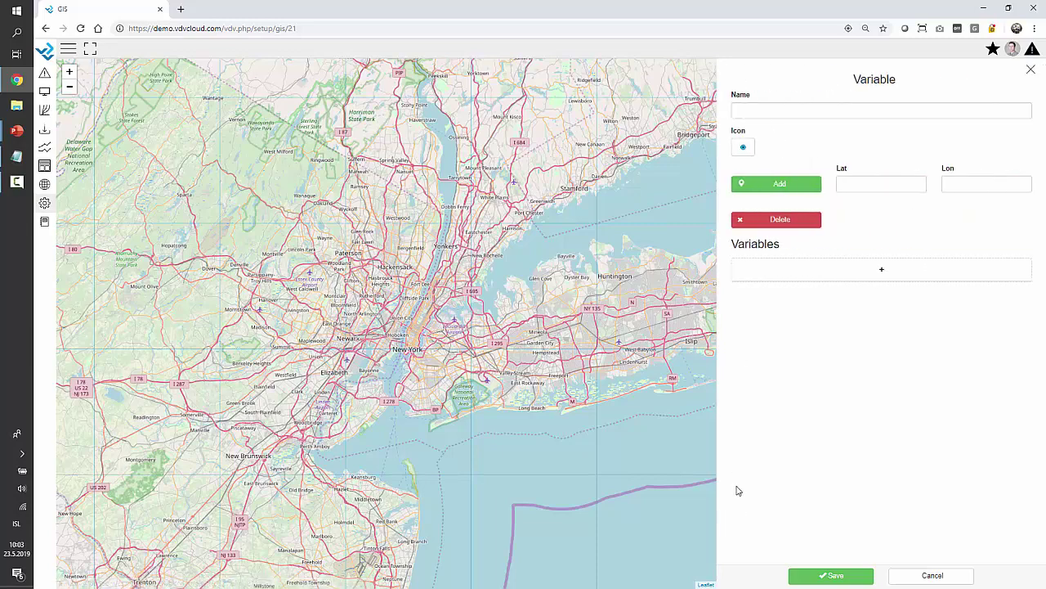
click(769, 107)
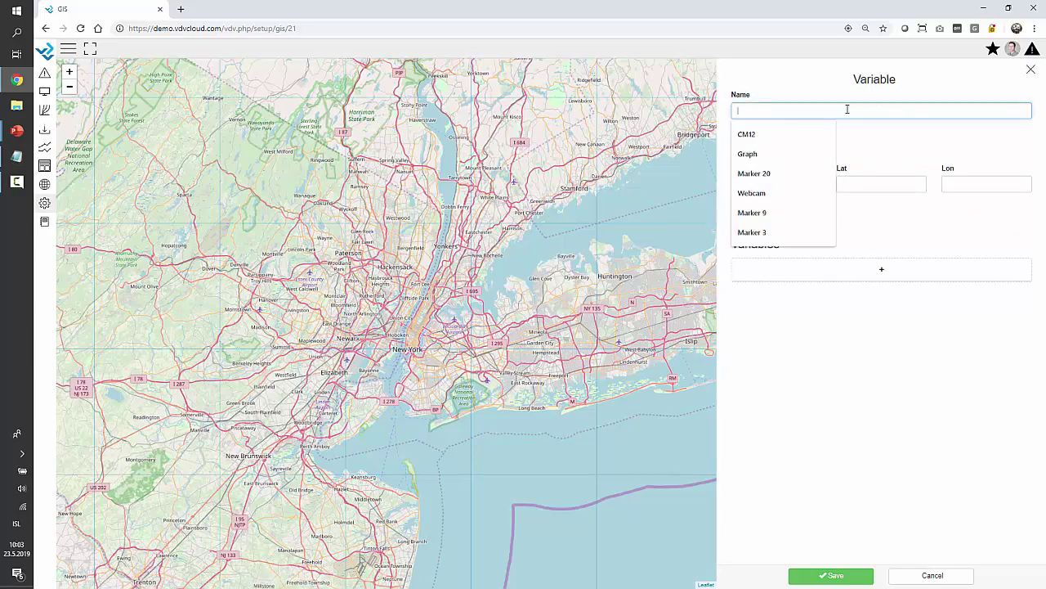
text(M)
key(BackSpace)
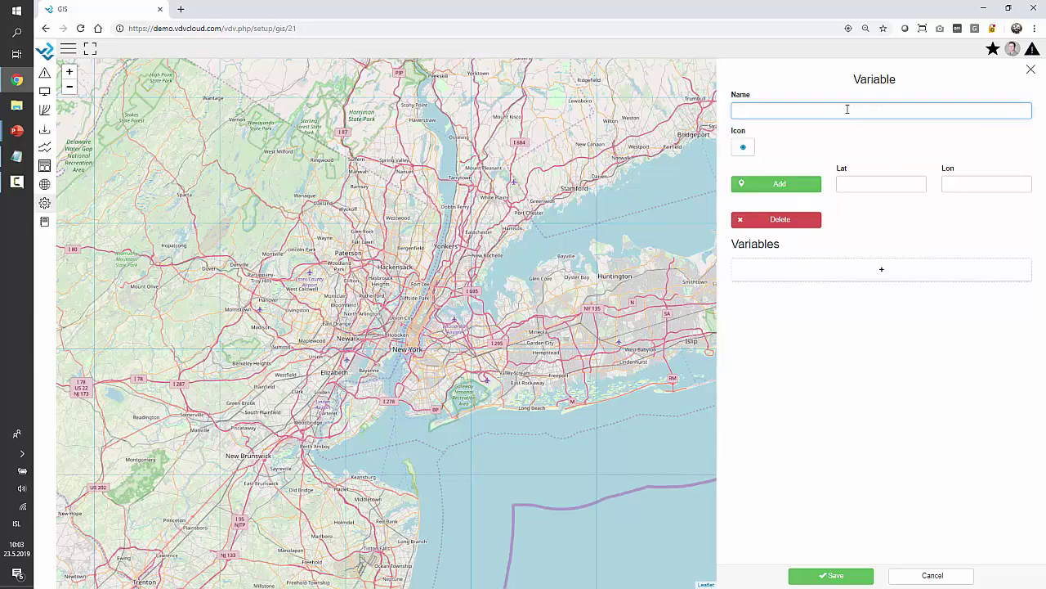
text(Station 2)
click(842, 406)
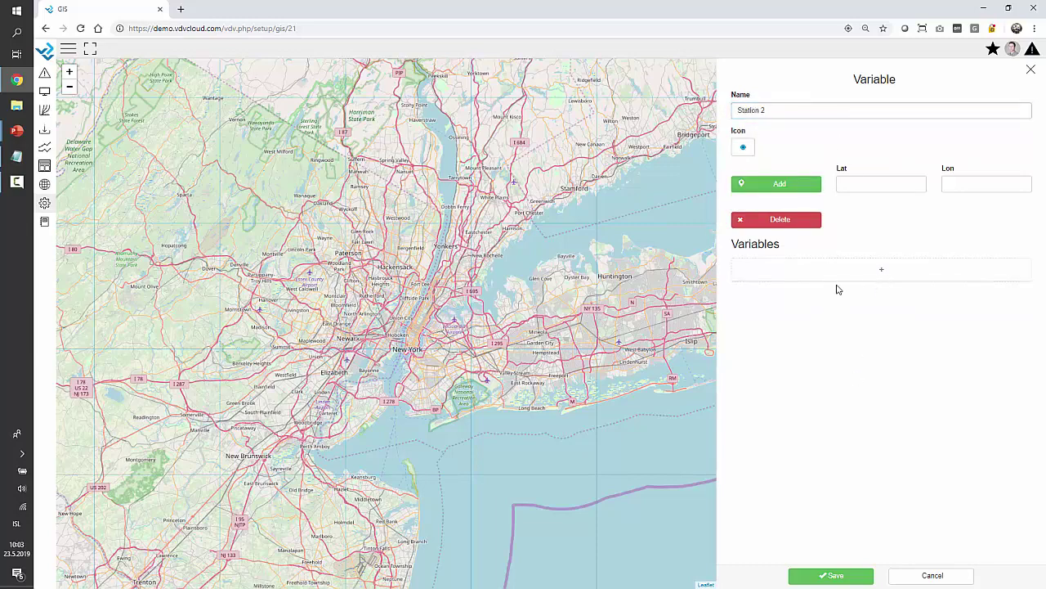
Assign the Air Temp variable from the Local Weather site to the Station 2 marker, filtering the sites by "loca".
click(882, 277)
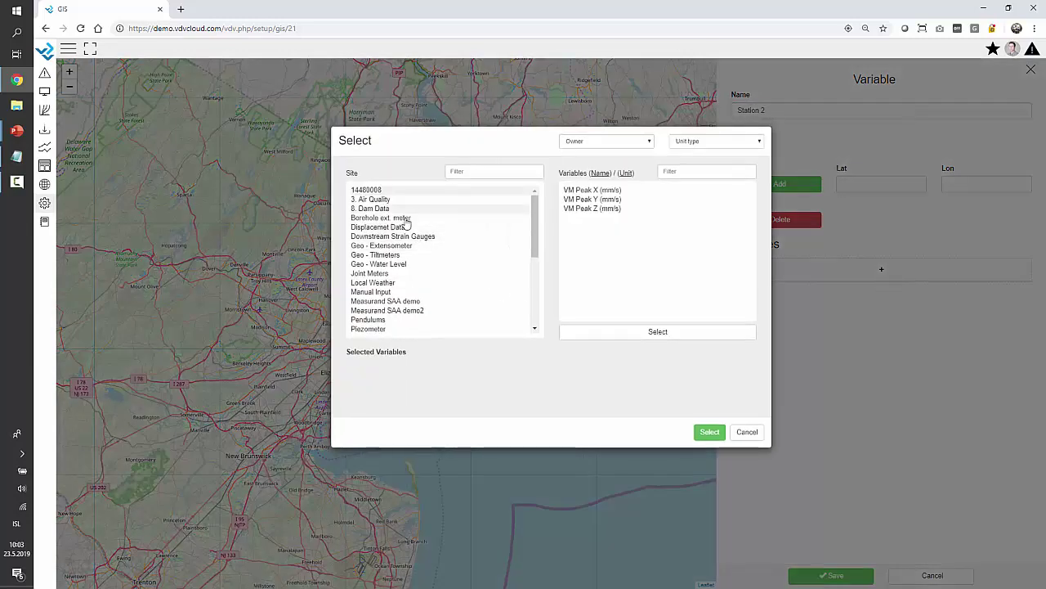
click(473, 171)
text(local)
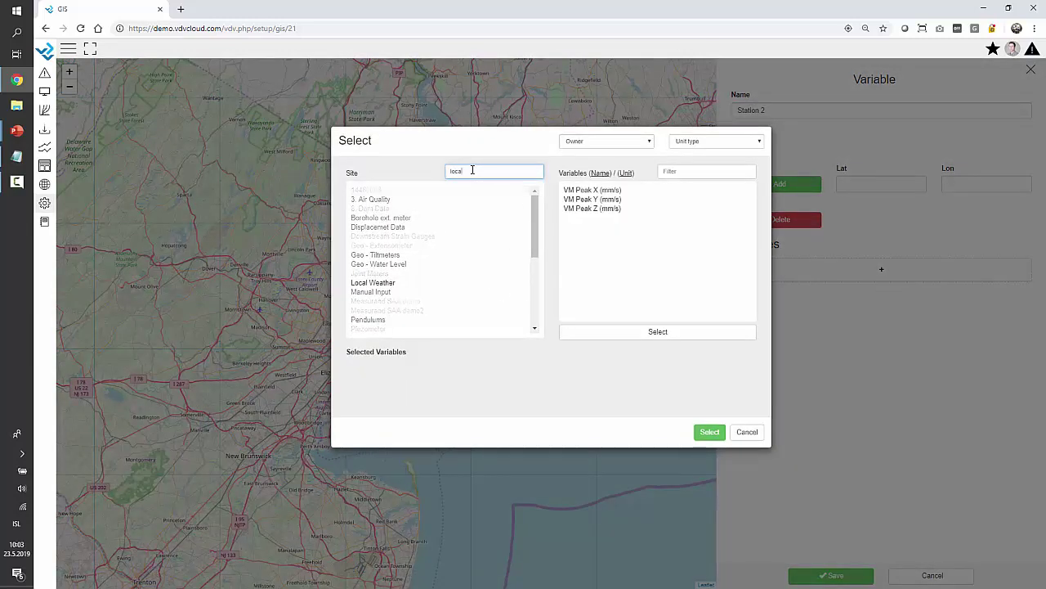
click(376, 191)
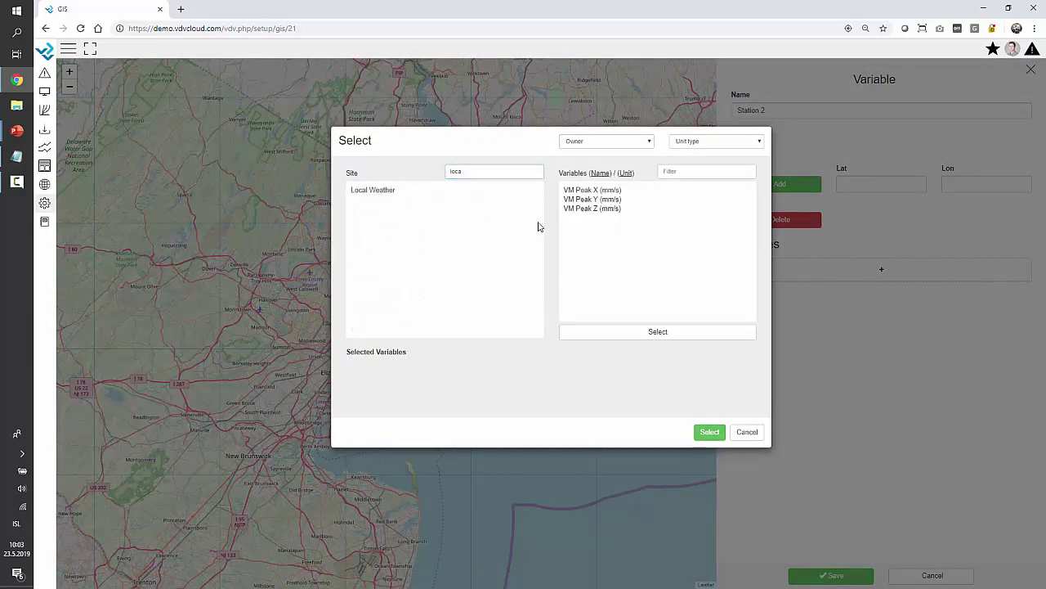
click(378, 193)
double_click(595, 200)
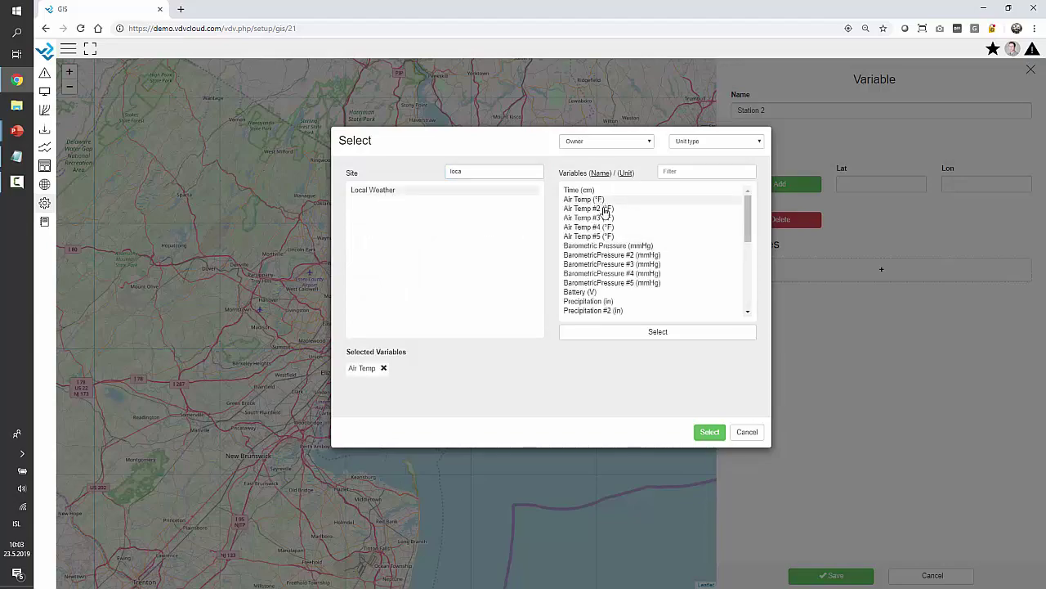
click(709, 432)
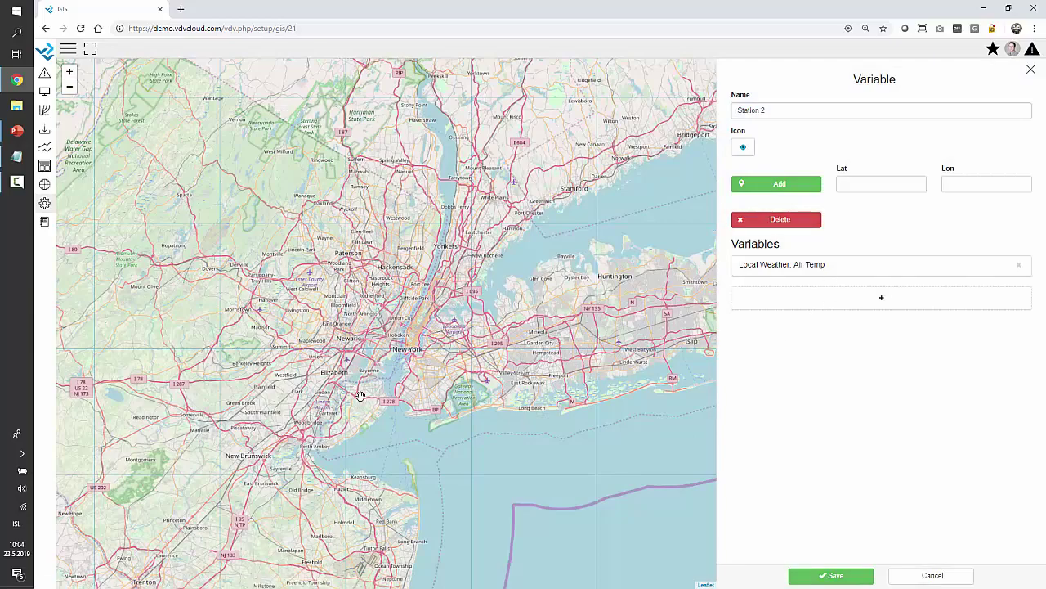
Place the Station 2 marker in Manhattan southwest of Central Park, at about latitude 40.762, longitude -73.995.
scroll(393, 353, up, 1)
scroll(439, 335, up, 2)
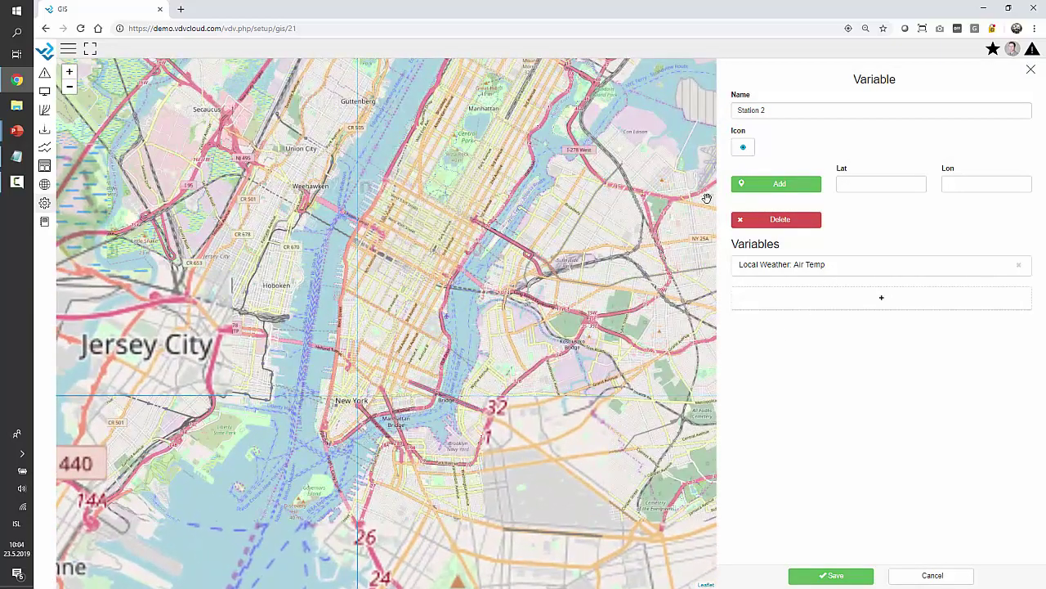
click(780, 186)
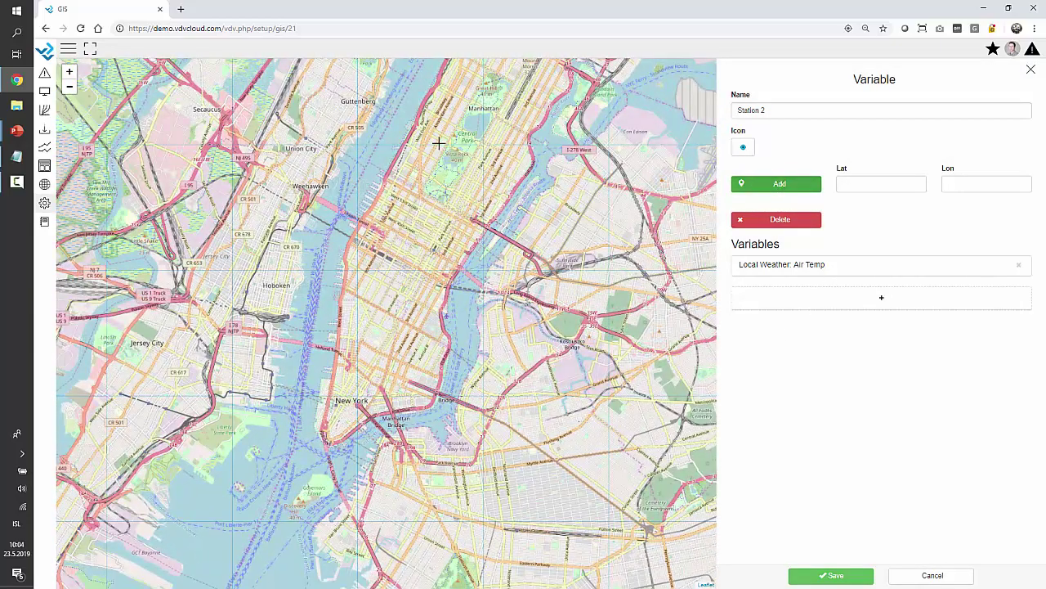
click(384, 218)
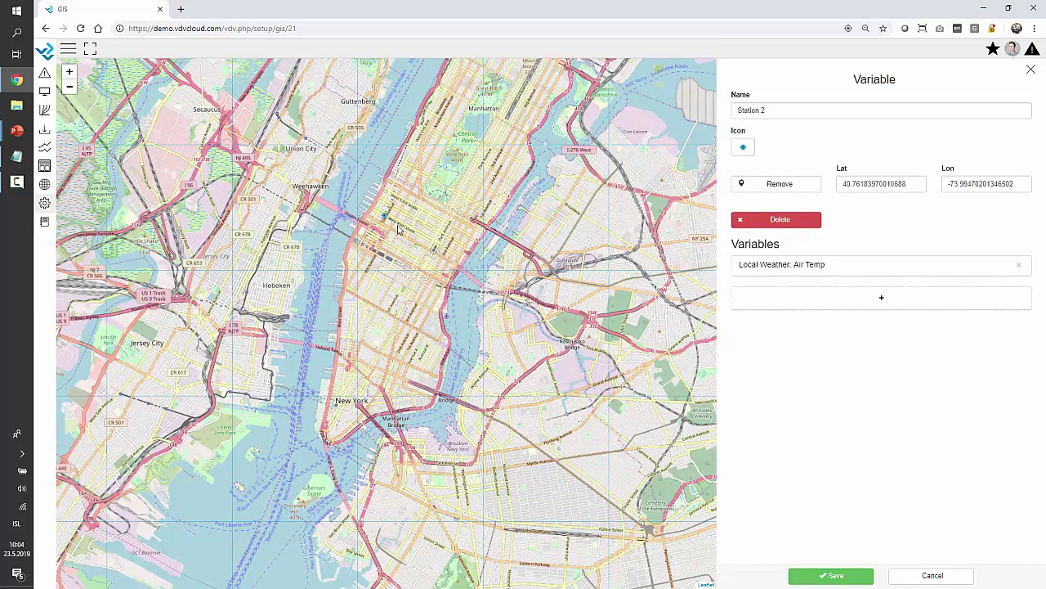
Set the Station 2 marker's icon to Circle 3.
click(743, 146)
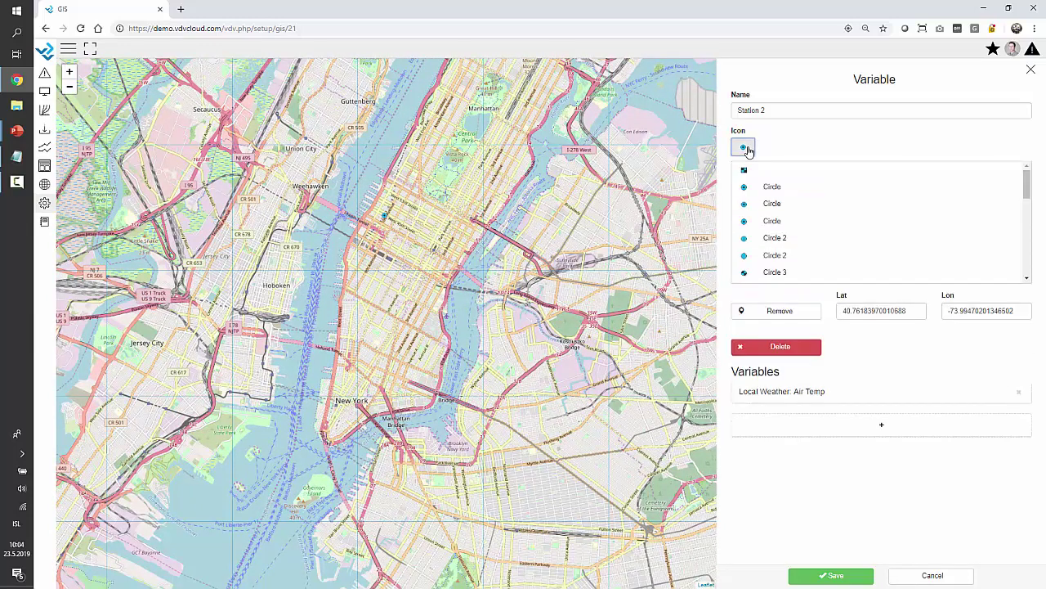
scroll(806, 225, down, 5)
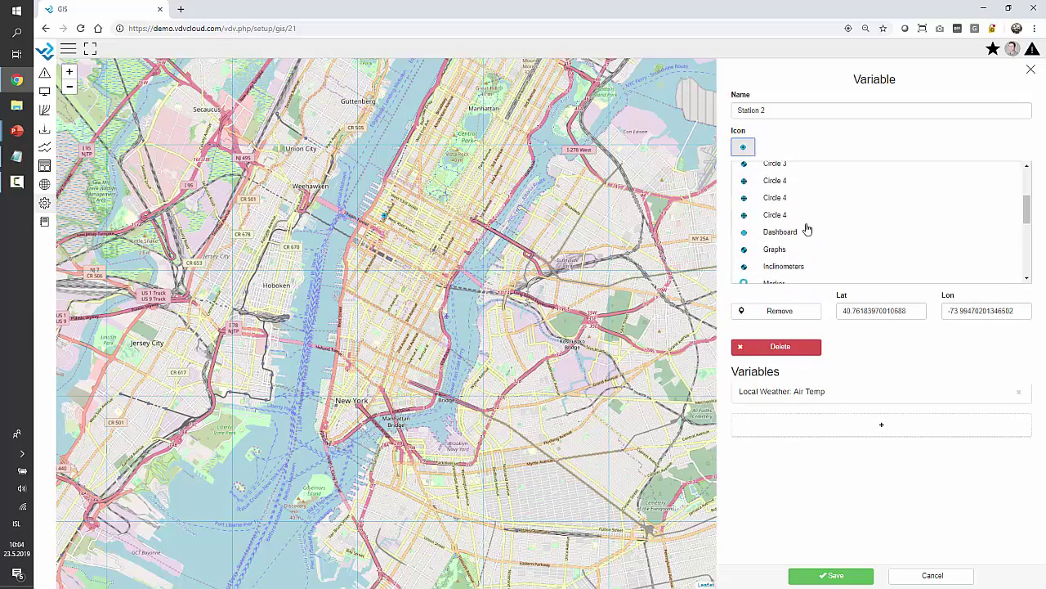
scroll(821, 227, up, 2)
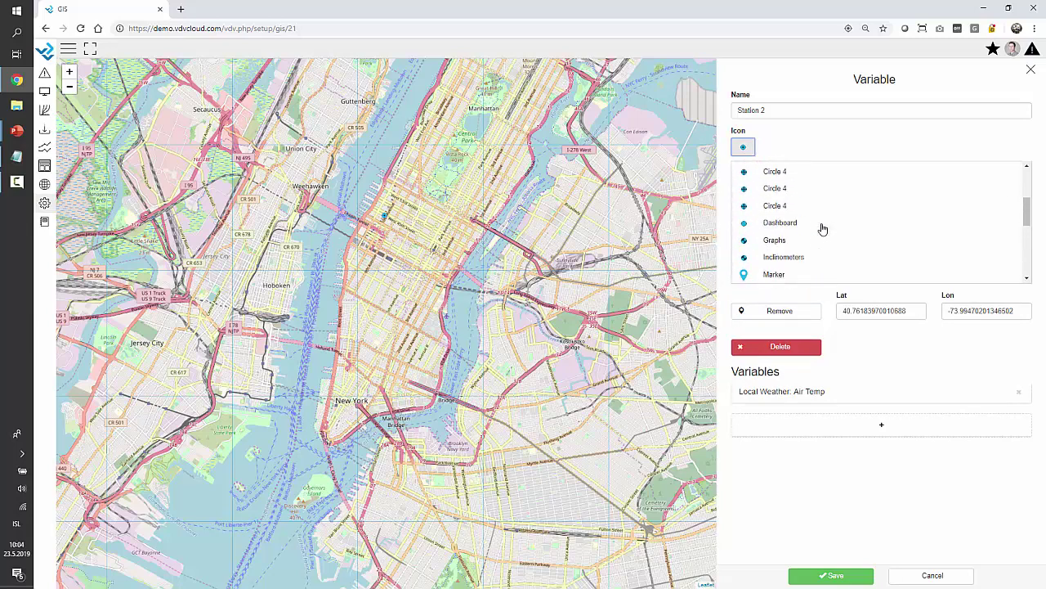
scroll(809, 233, down, 1)
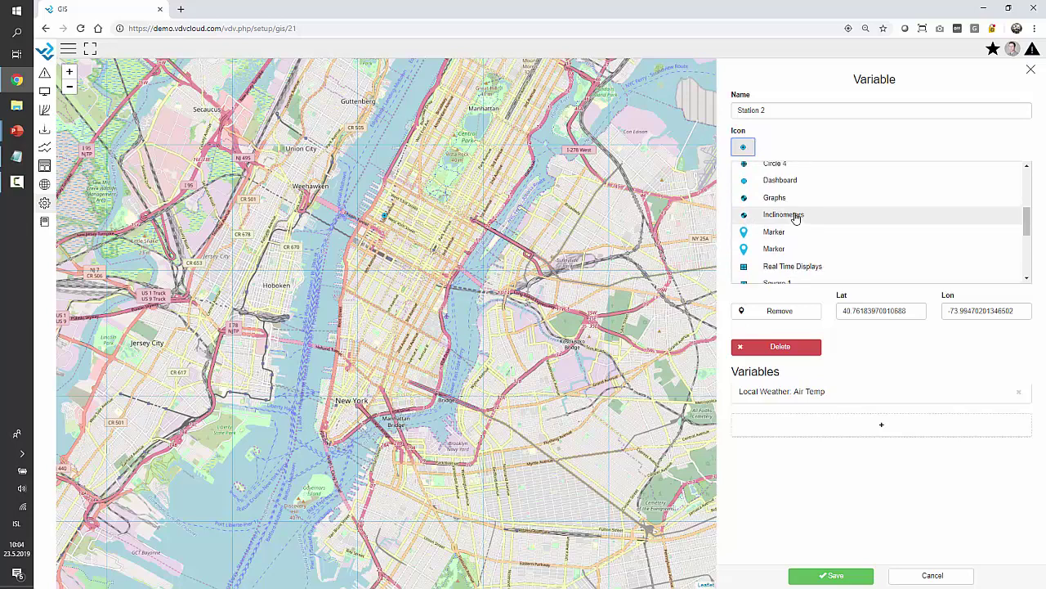
scroll(797, 219, up, 4)
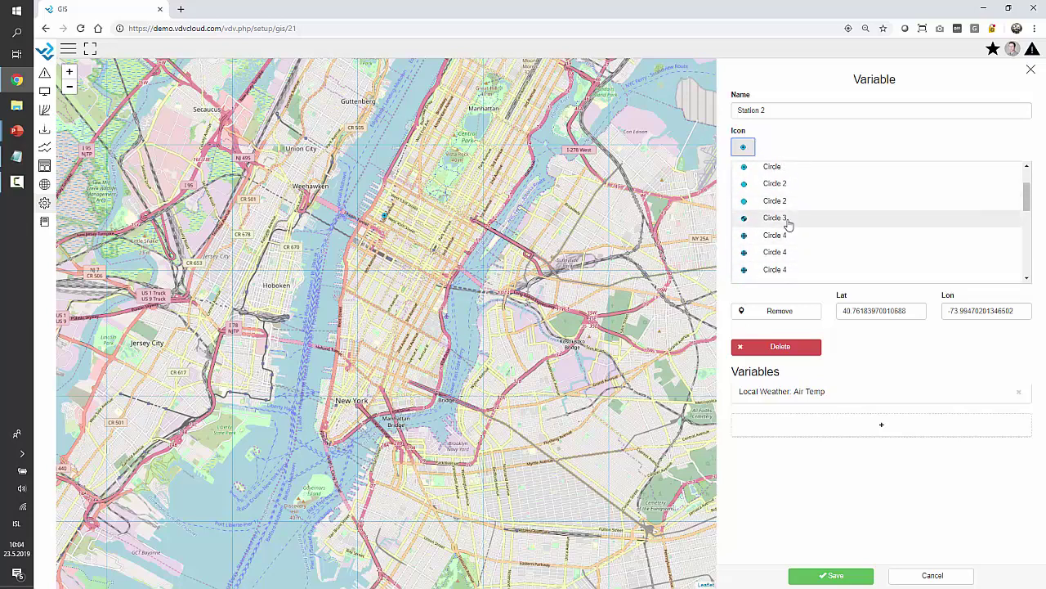
click(789, 221)
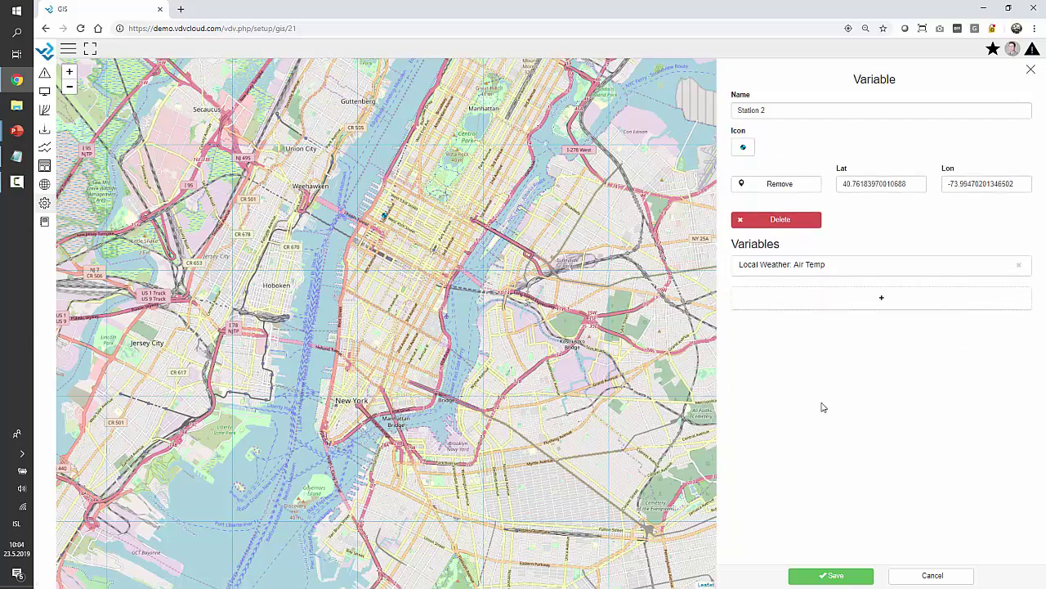
Add the RH% variable from the Local Weather site to Station 2, filtering the sites by "local", and save the marker.
click(834, 299)
click(470, 173)
text(local)
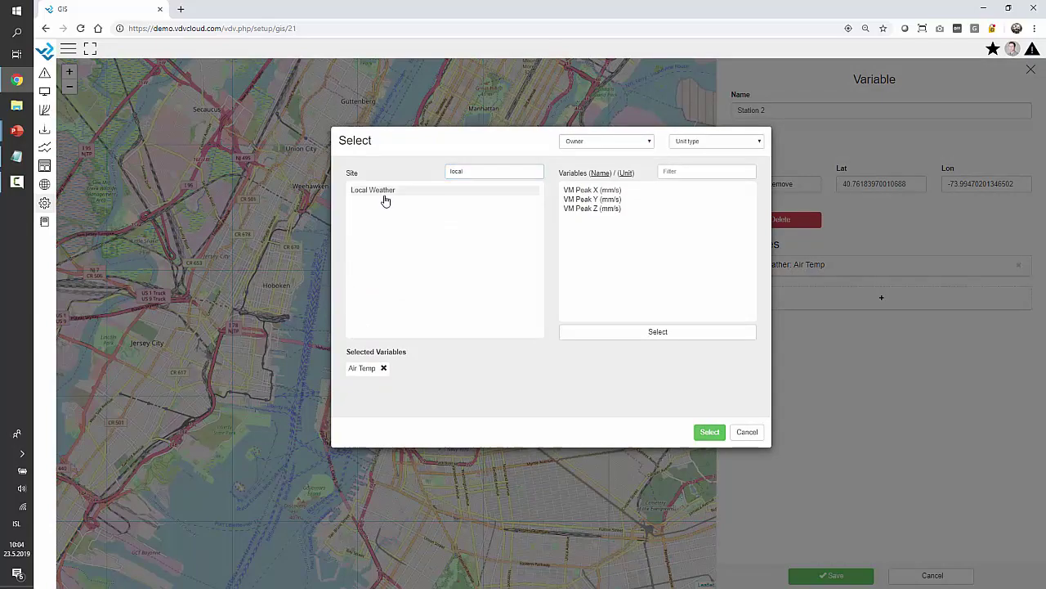
click(384, 195)
scroll(607, 308, down, 2)
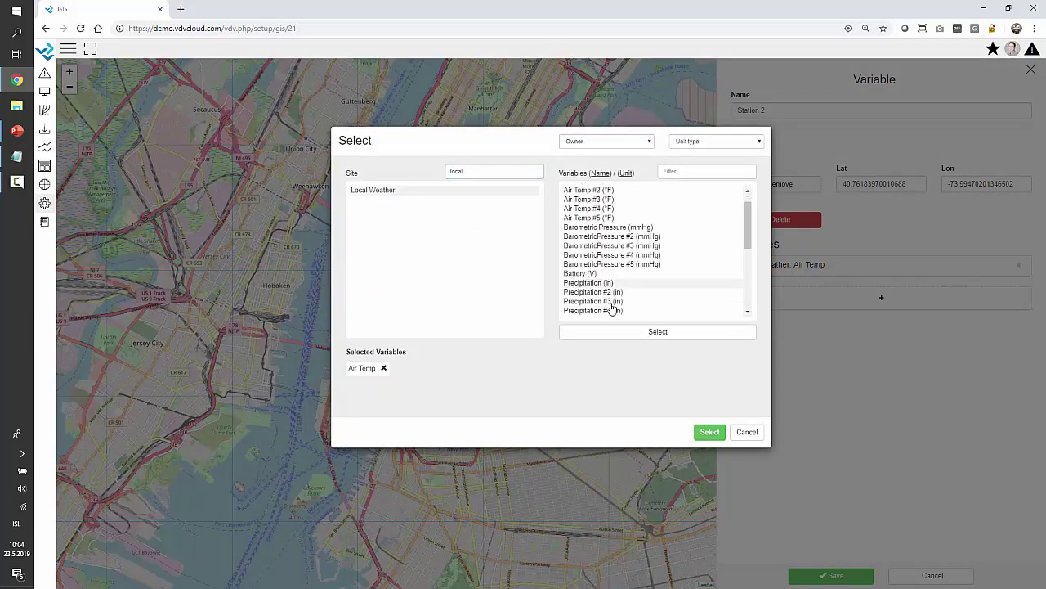
double_click(600, 294)
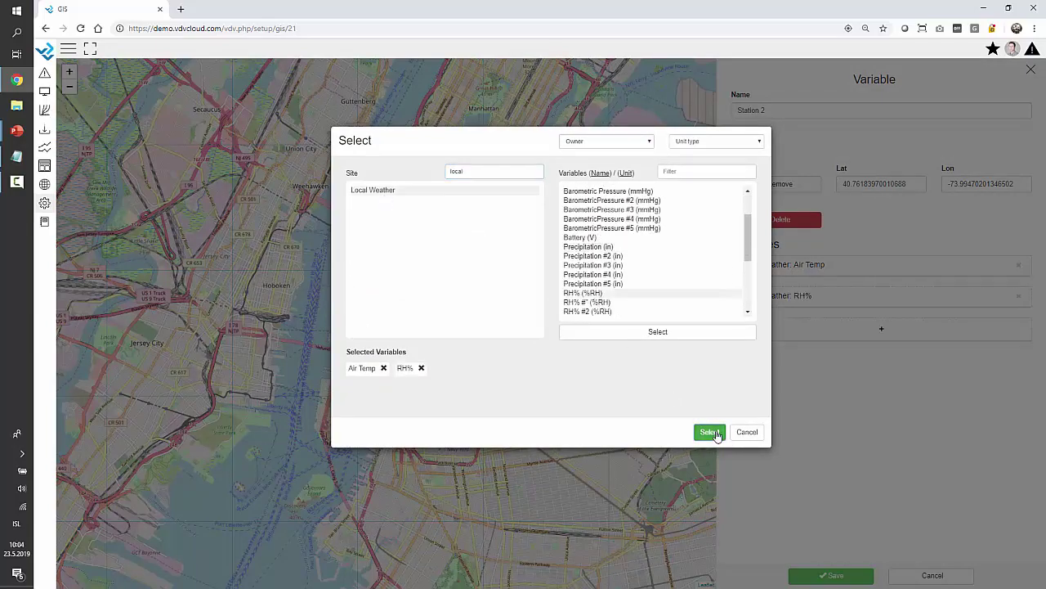
click(713, 429)
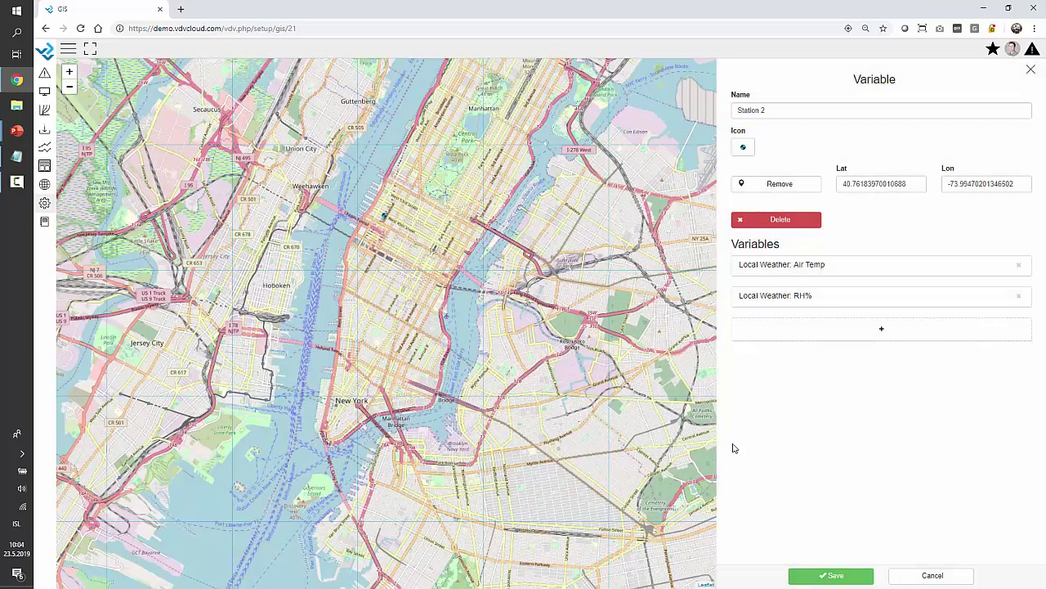
click(836, 575)
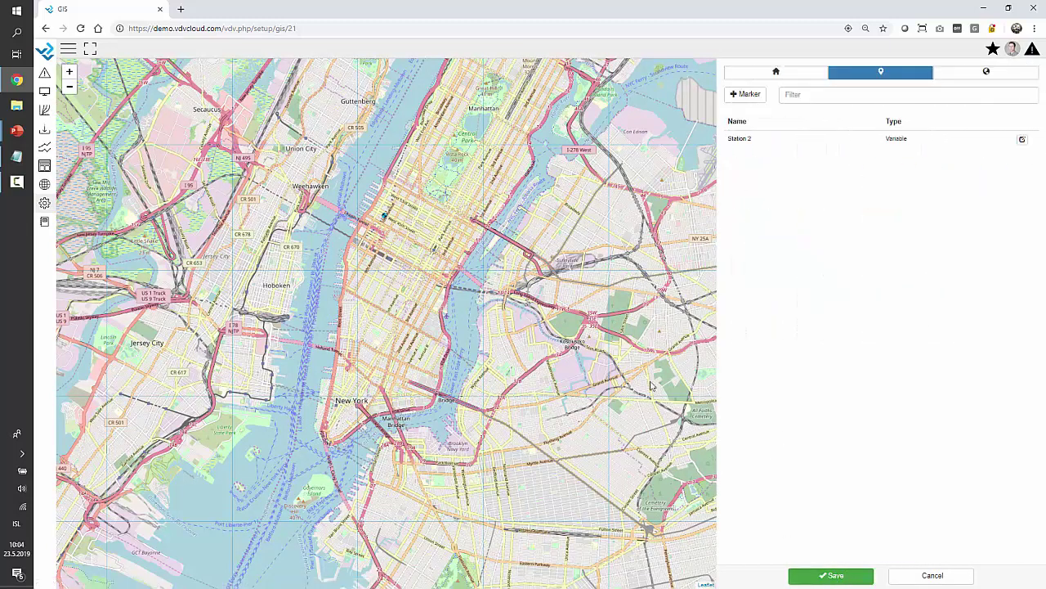
click(384, 219)
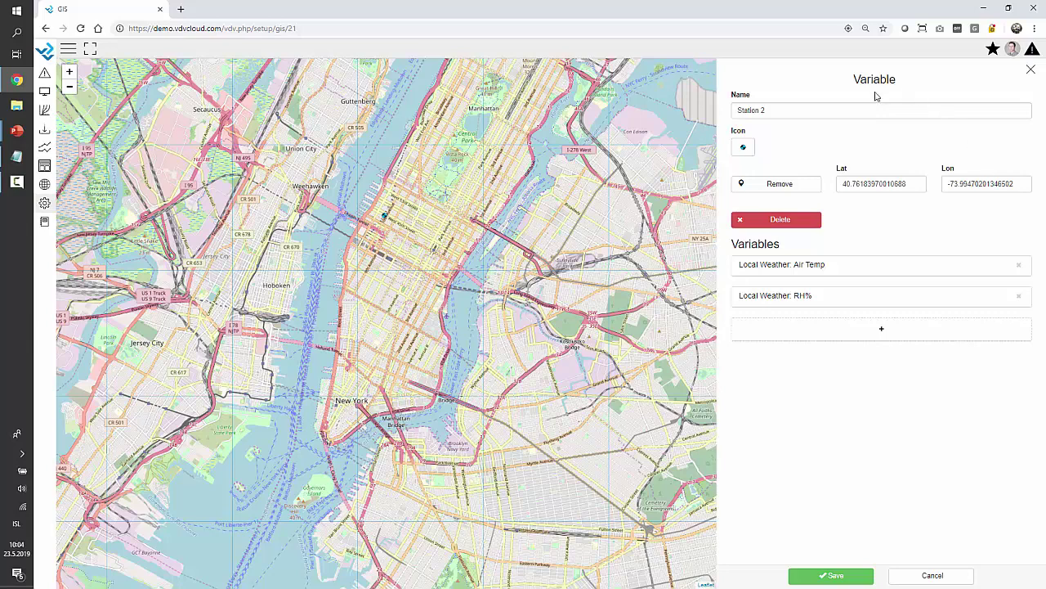
click(826, 583)
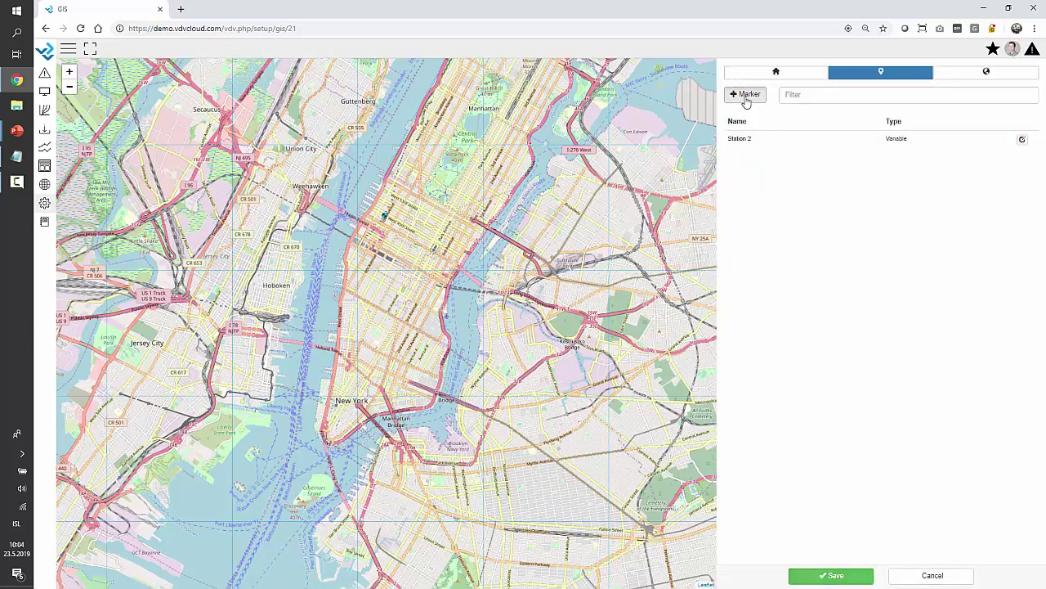
Start a dashboard marker linked to the Demo Geotechnical dashboard and name it "Dashboard overview".
click(745, 97)
click(758, 129)
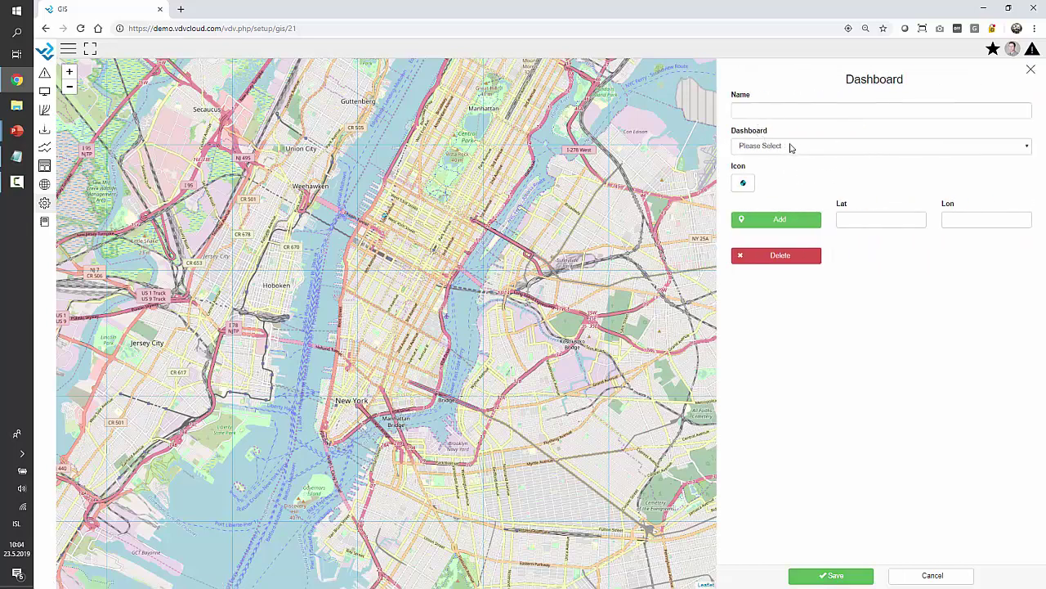
click(789, 147)
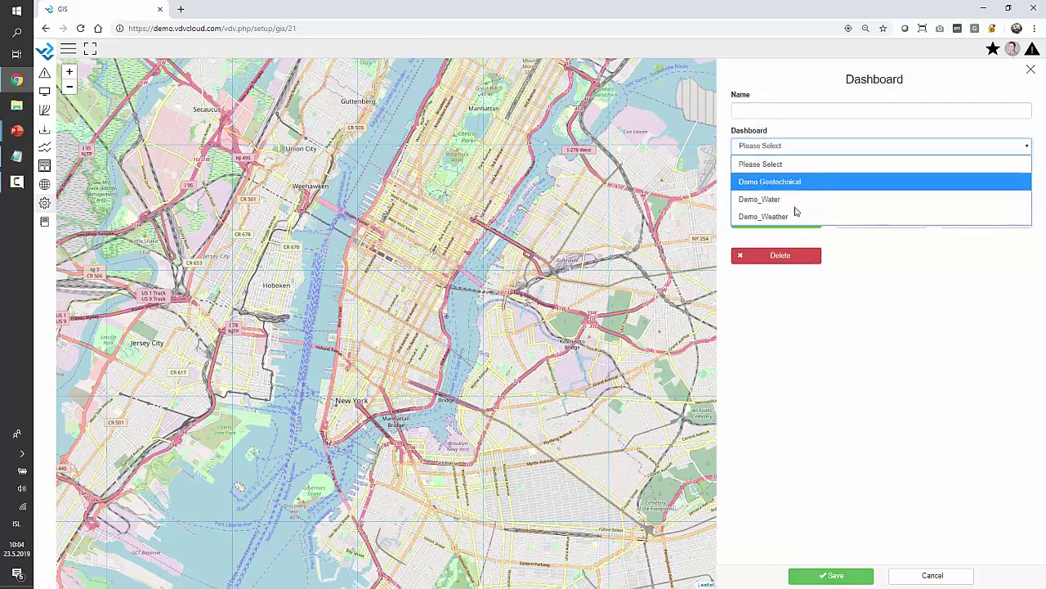
click(793, 182)
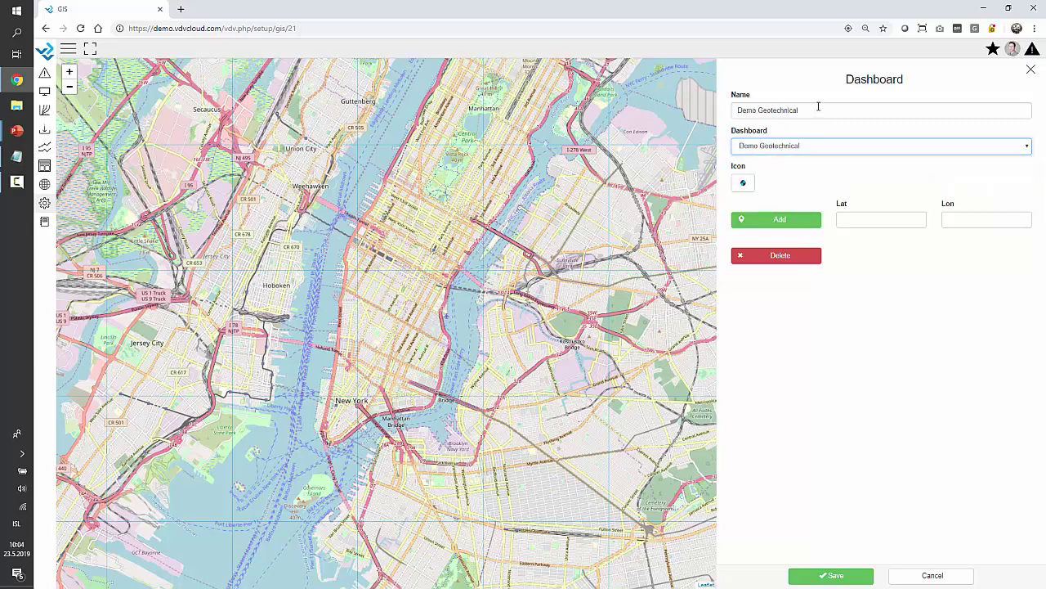
triple_click(789, 114)
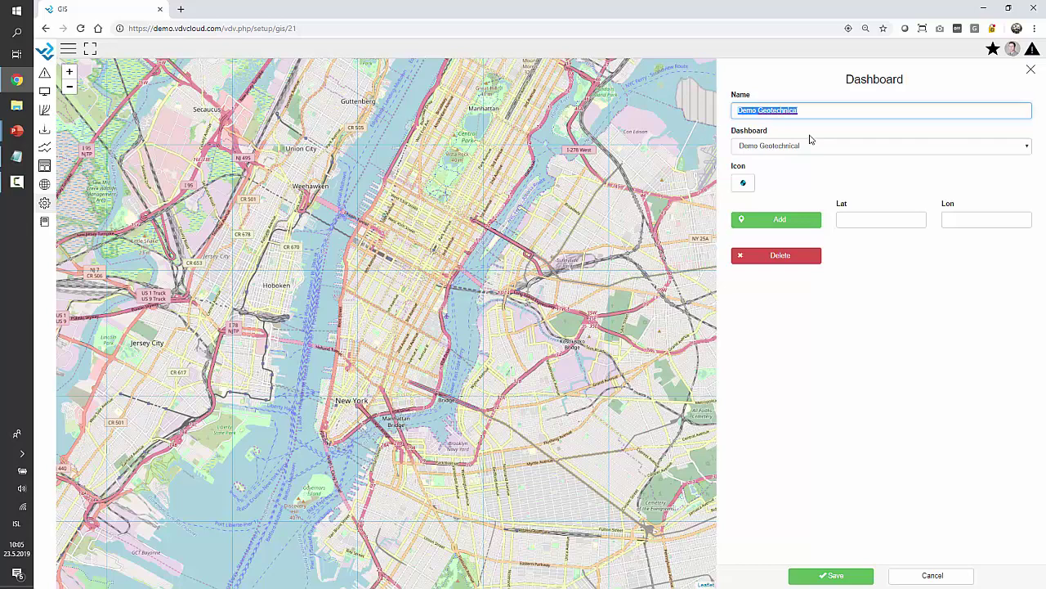
text(Sa)
Place the Dashboard overview marker southeast of Station 2 with a plain circle icon, at about 40.755, -73.984, and save it.
click(743, 182)
click(766, 258)
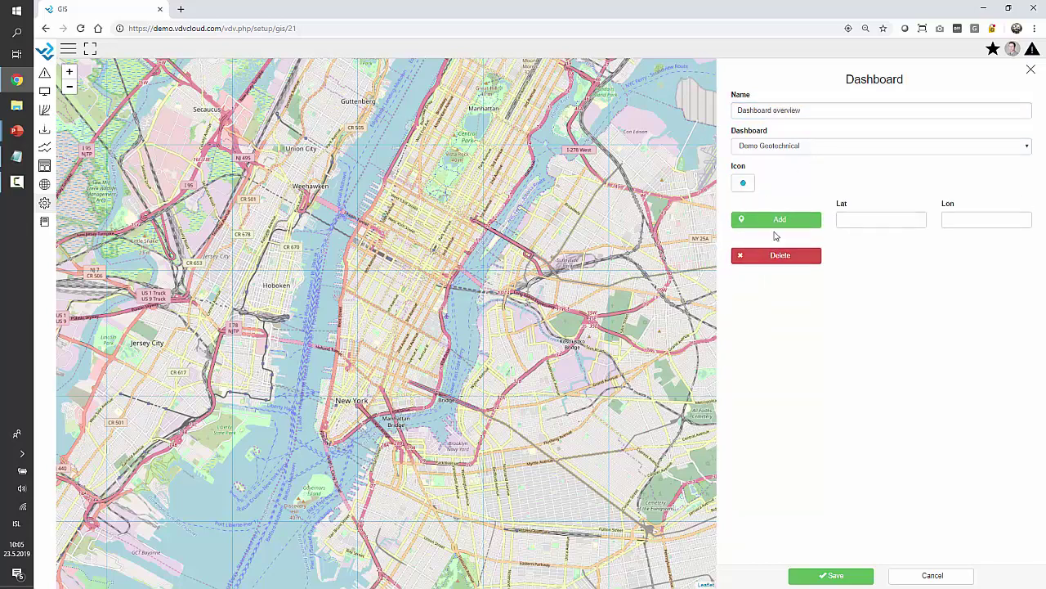
click(777, 221)
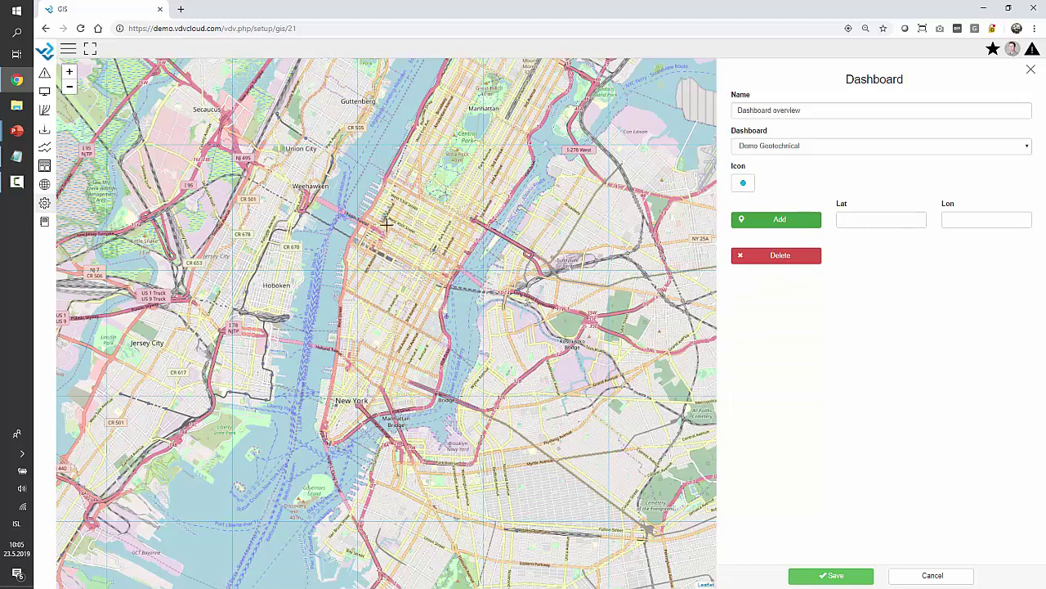
click(414, 242)
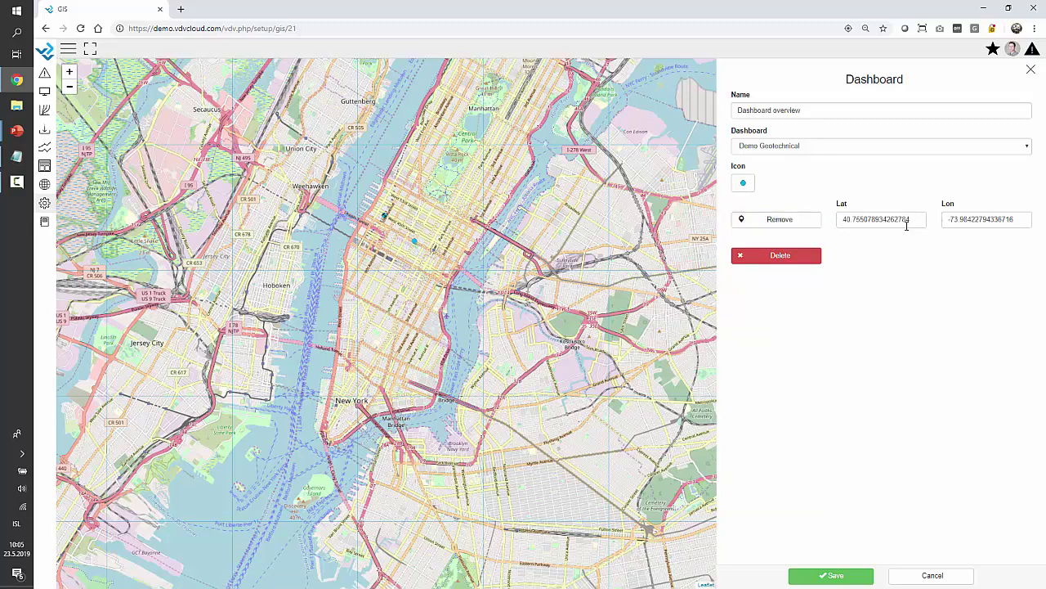
drag(915, 220, 771, 224)
click(1010, 220)
click(809, 575)
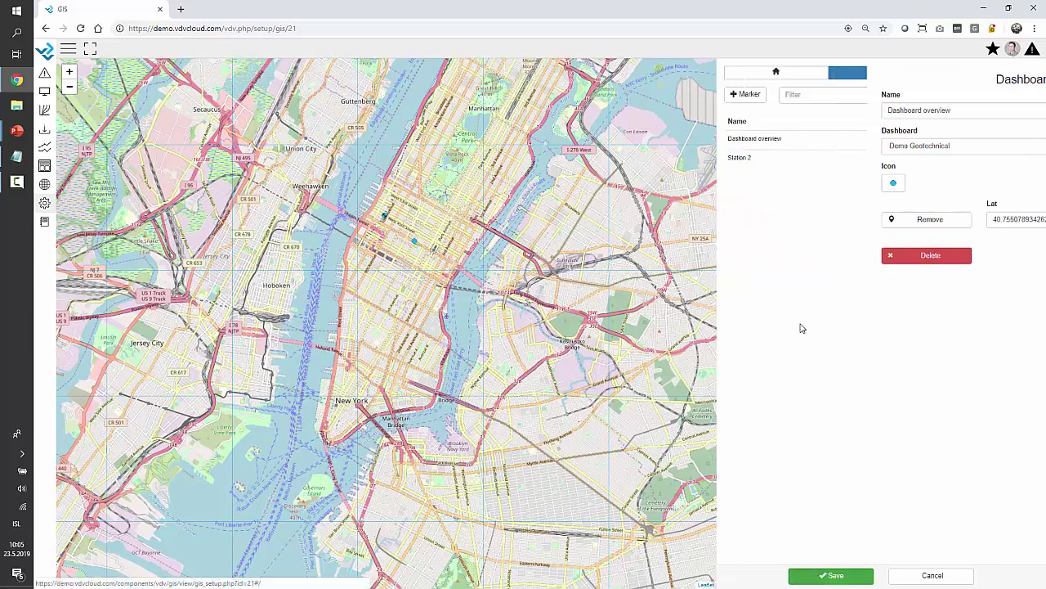
Start a displacement graph marker linked to the Displacement Data graph.
click(757, 97)
click(774, 137)
click(867, 147)
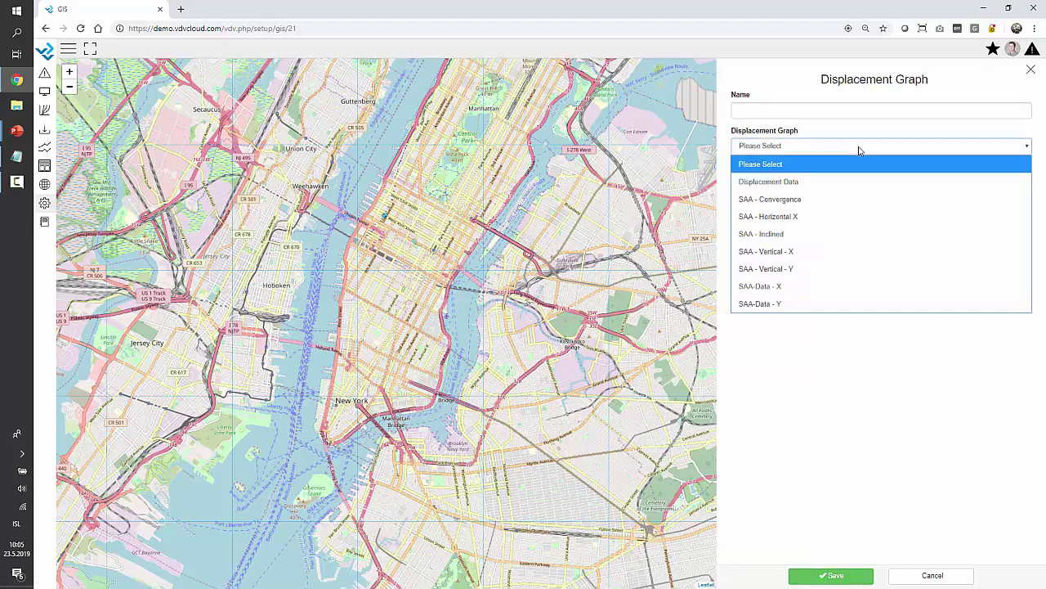
key(Down)
key(Down)
key(Down)
key(Down)
key(Down)
click(815, 182)
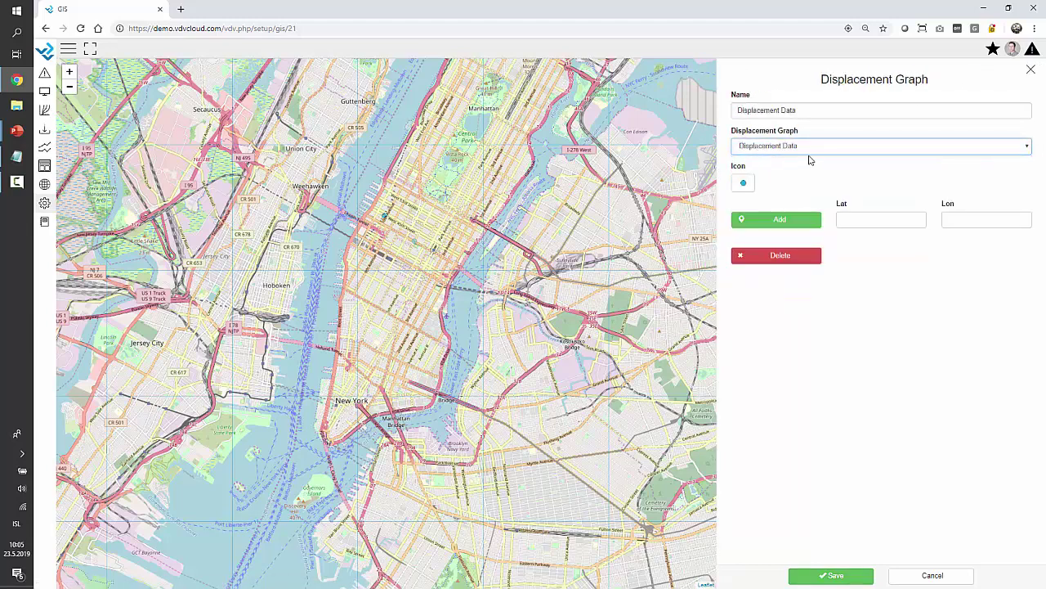
Place the Displacement Data marker east of the dashboard marker with a Circle 4 icon, at about 40.759, -73.971, and save it.
click(743, 183)
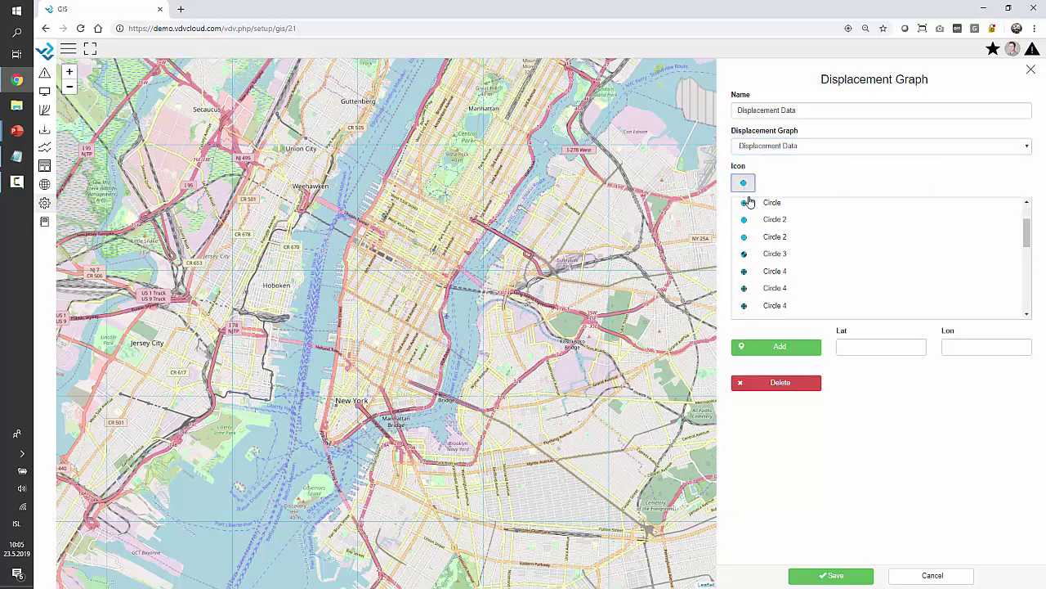
click(775, 292)
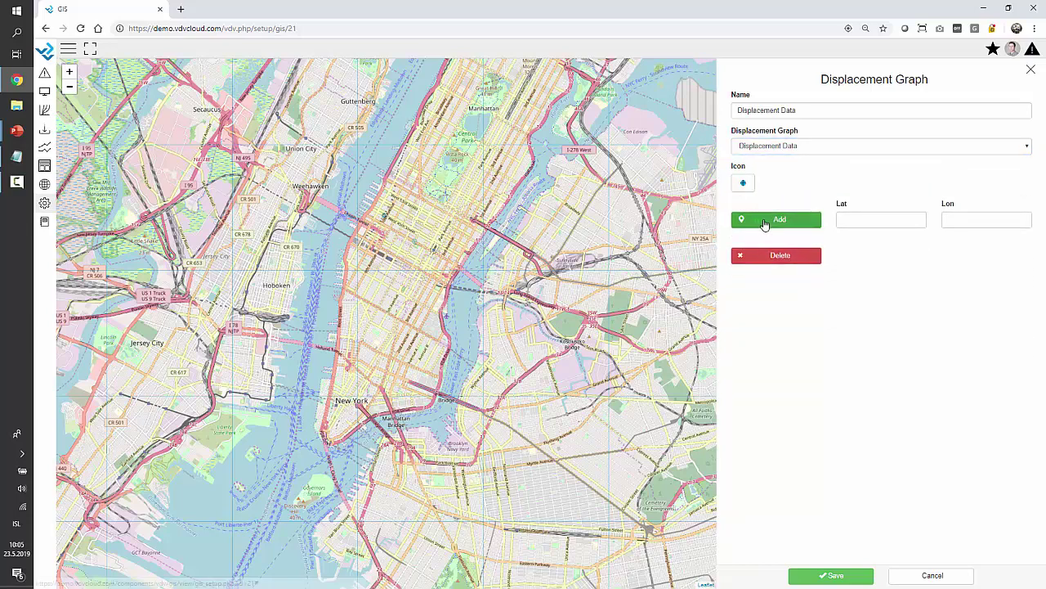
click(775, 224)
click(451, 226)
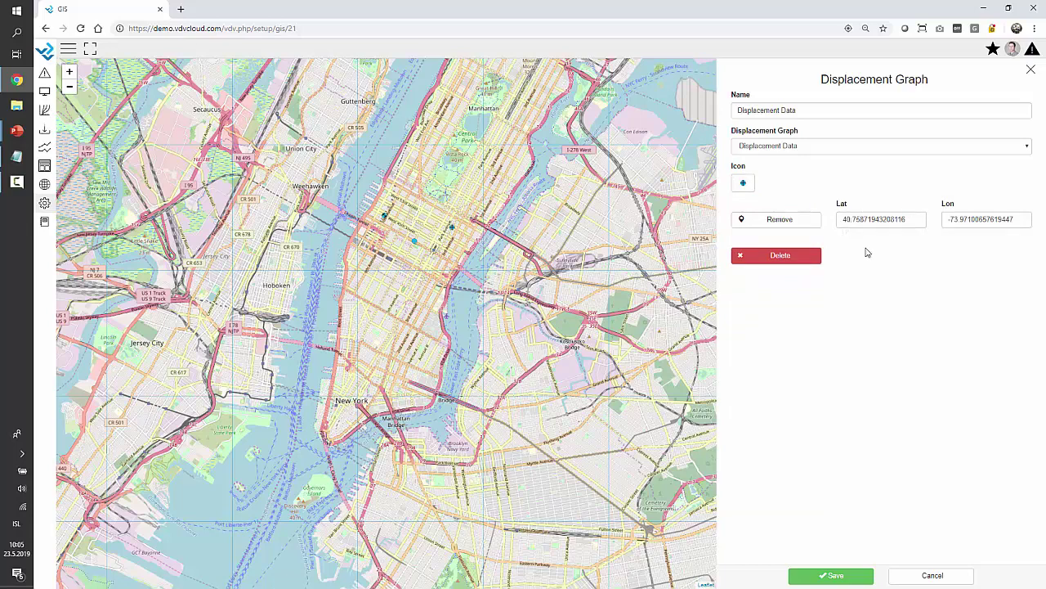
click(832, 575)
Start a real time display marker linked to the Dam Overview display.
click(744, 96)
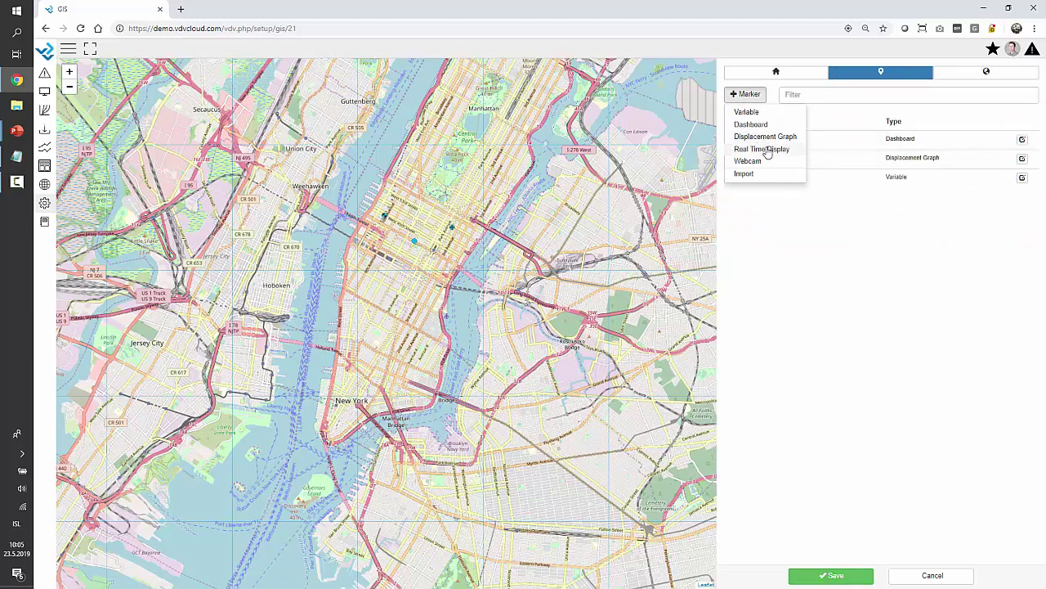
click(815, 146)
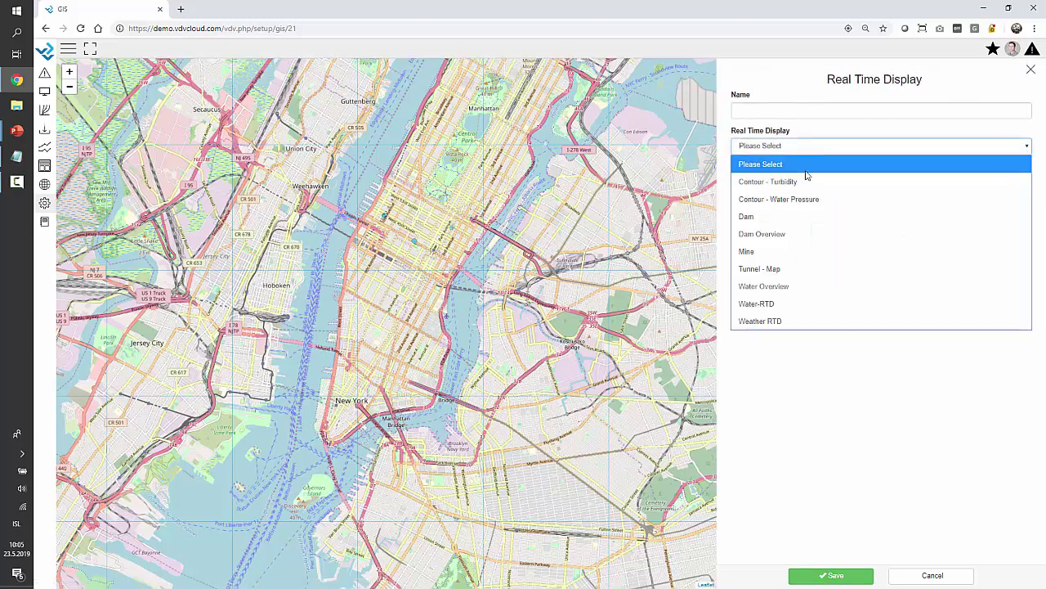
click(780, 218)
click(760, 144)
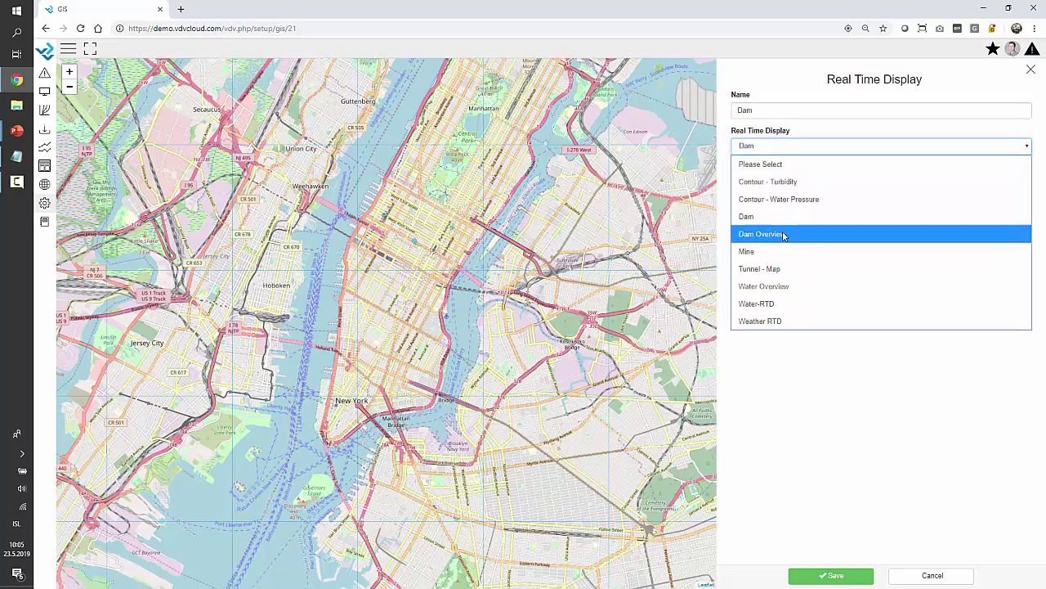
click(756, 234)
click(582, 331)
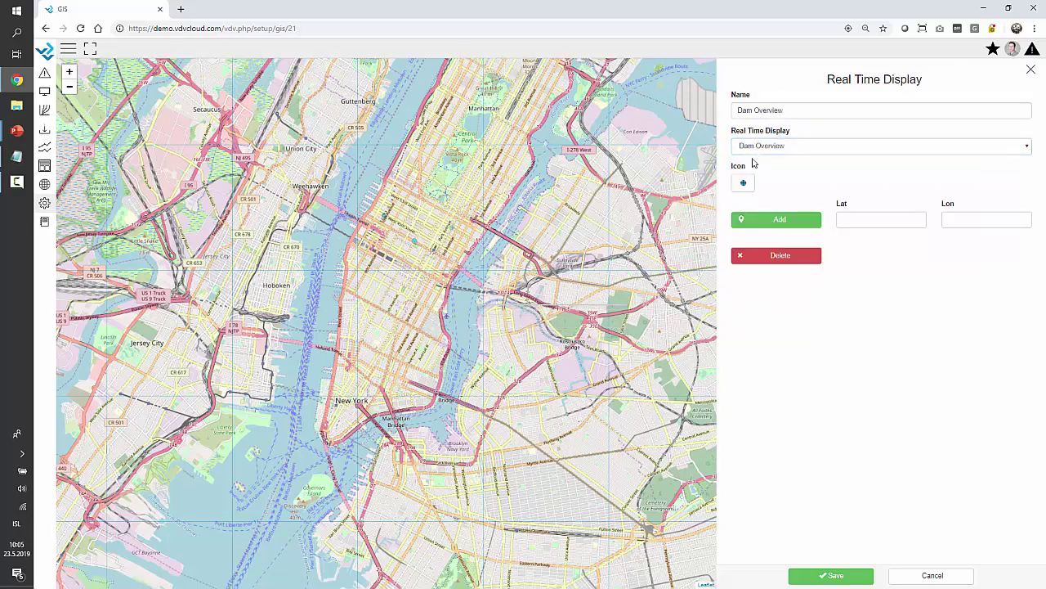
Place the Dam Overview marker just southeast of Central Park with a square grid icon, at about 40.769, -73.967.
click(745, 184)
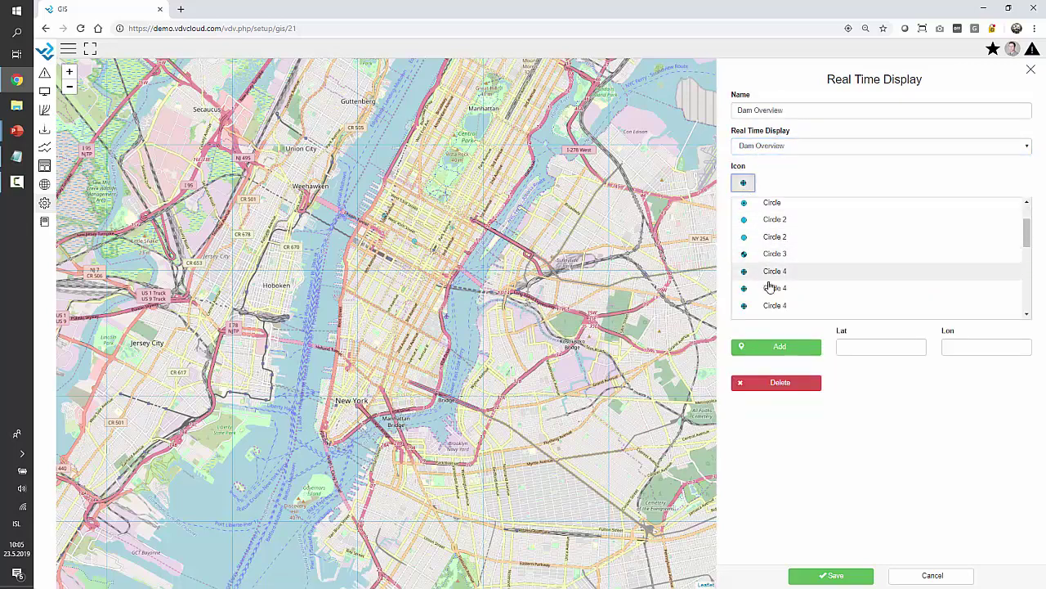
scroll(766, 287, down, 1)
scroll(772, 292, down, 2)
click(785, 245)
click(765, 223)
click(463, 189)
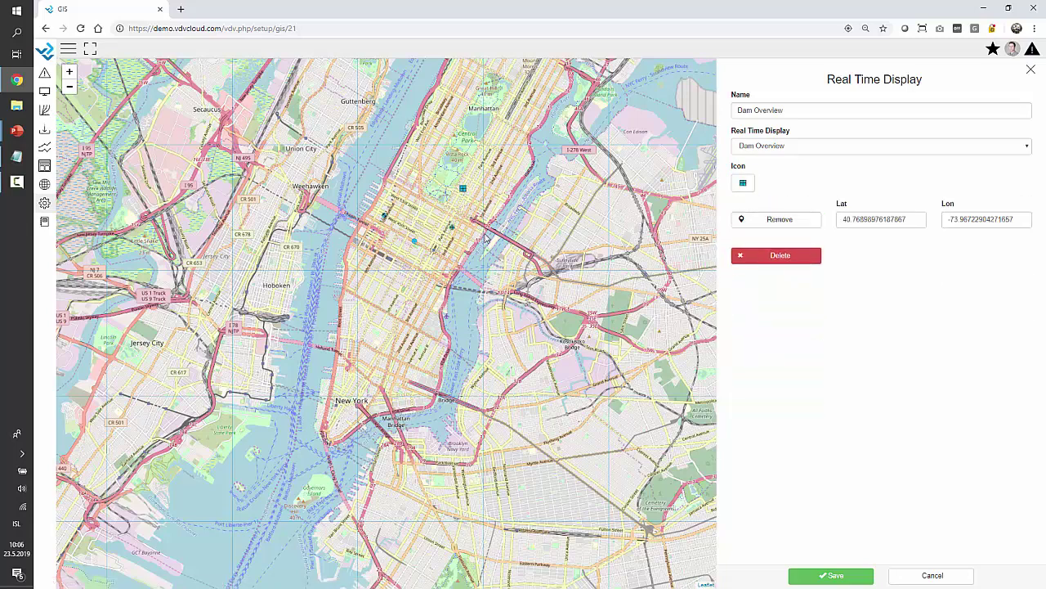
Save the Dam Overview marker and start a webcam marker linked to Webcam.
click(831, 574)
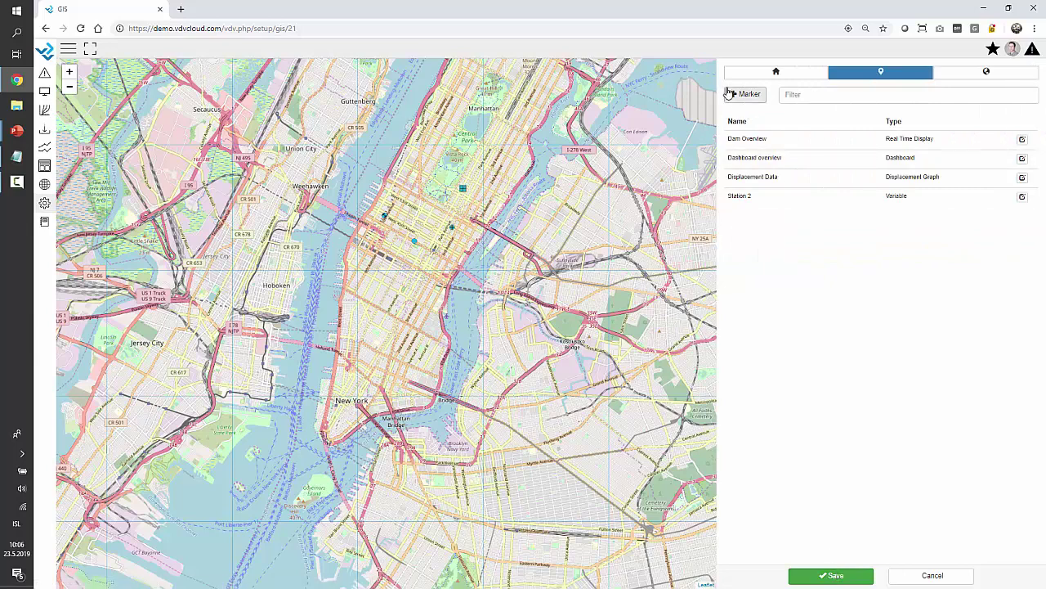
click(746, 94)
click(760, 162)
click(797, 145)
click(790, 182)
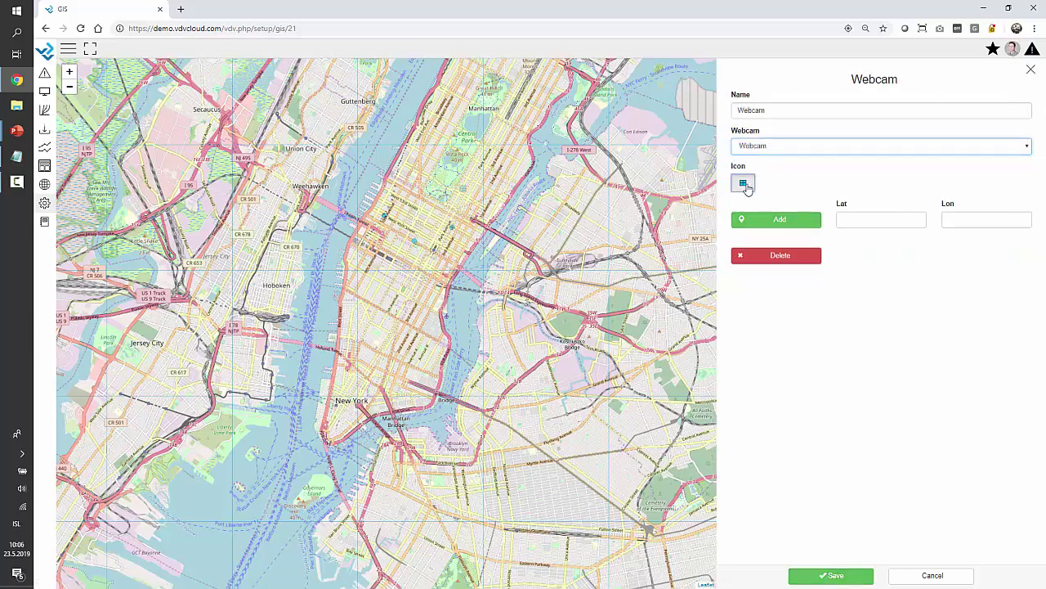
Place the Webcam marker at Central Park's southwest corner with a checkered square icon, at about 40.769, -73.982, and save it.
click(752, 185)
scroll(778, 317, down, 1)
click(779, 292)
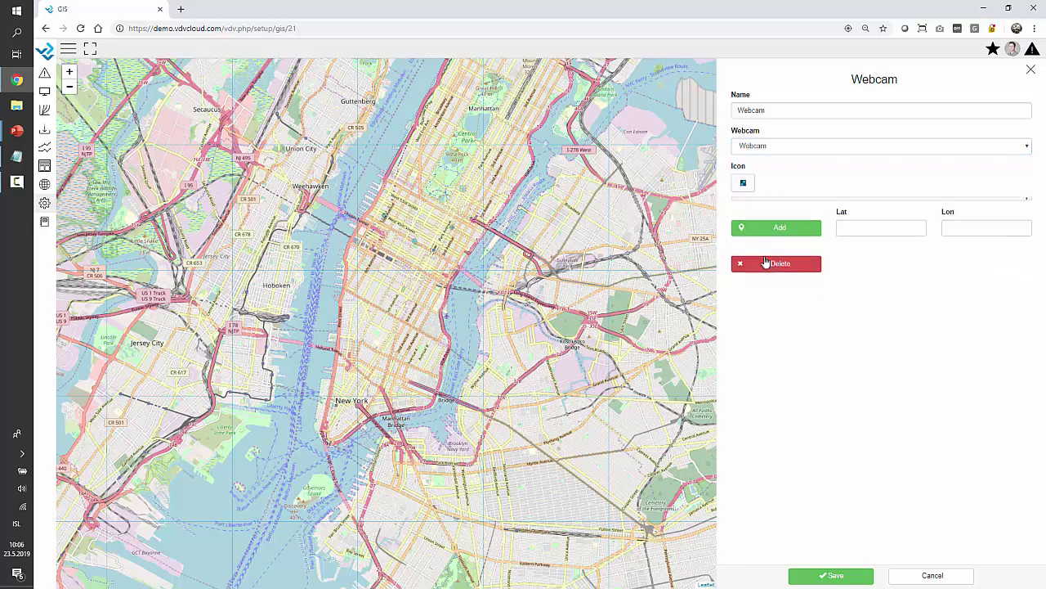
click(761, 220)
click(422, 200)
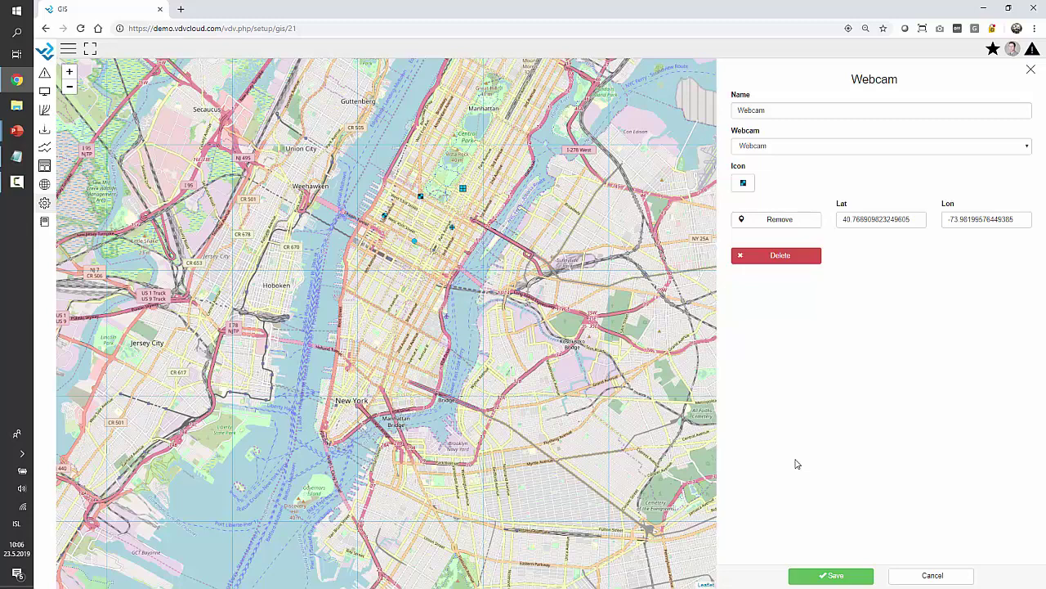
click(808, 577)
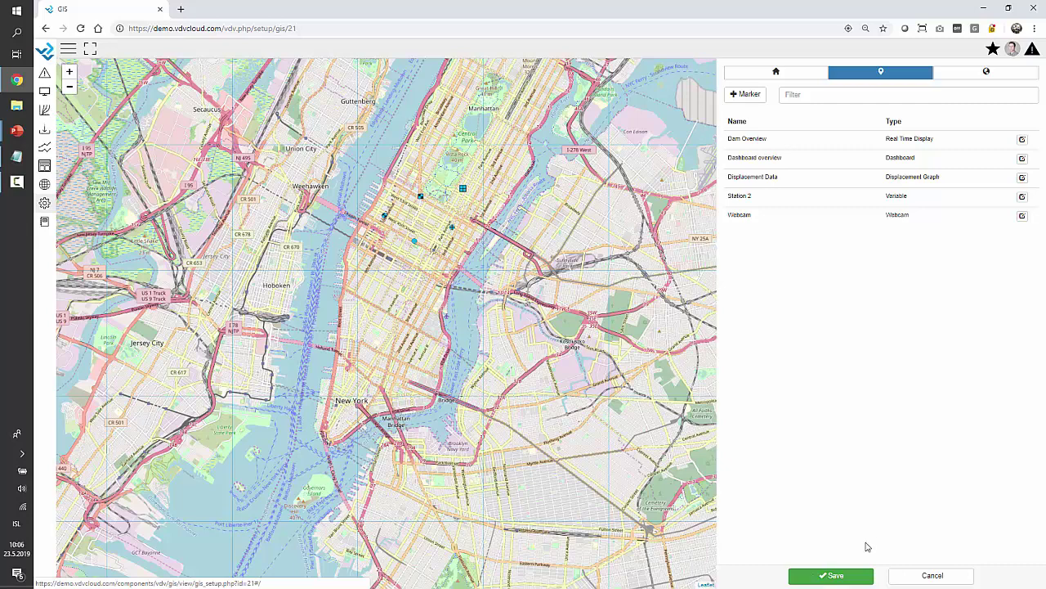
View the Webcam and Dam Overview marker settings from their map icons and return to the marker list.
scroll(419, 220, up, 1)
scroll(419, 220, down, 1)
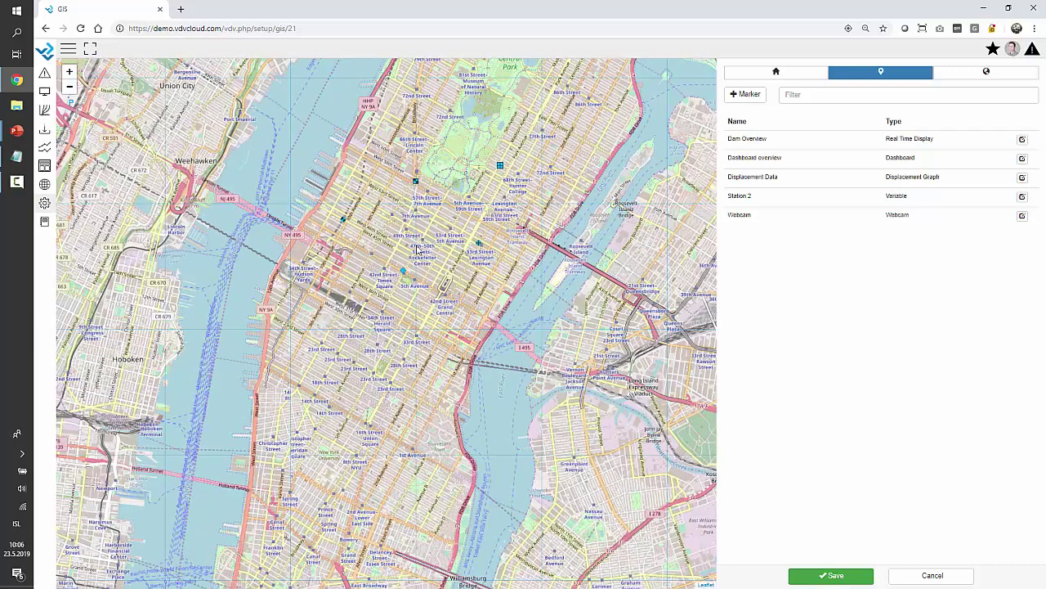
click(417, 181)
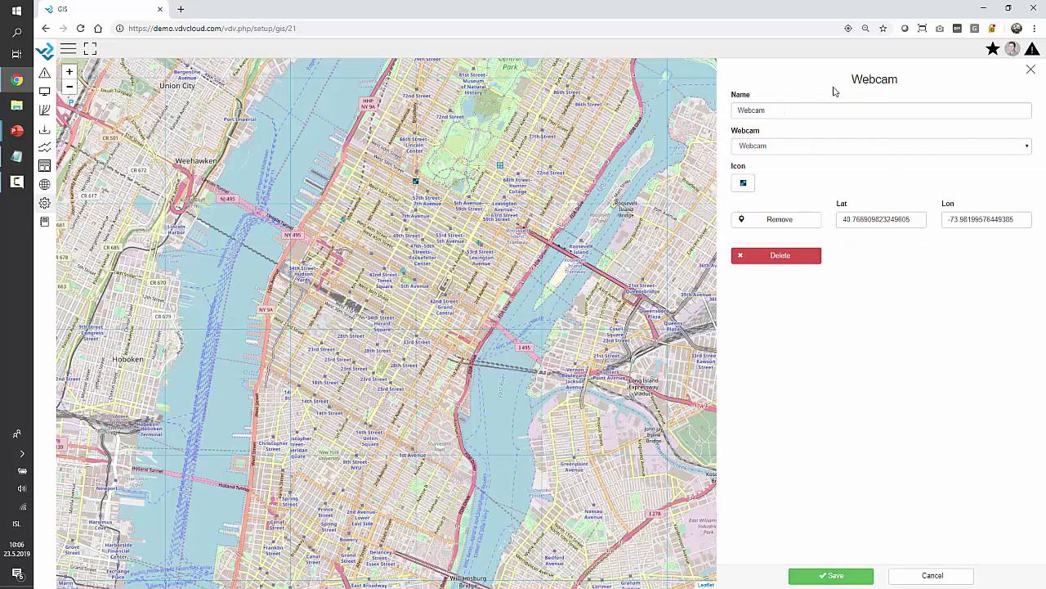
click(498, 166)
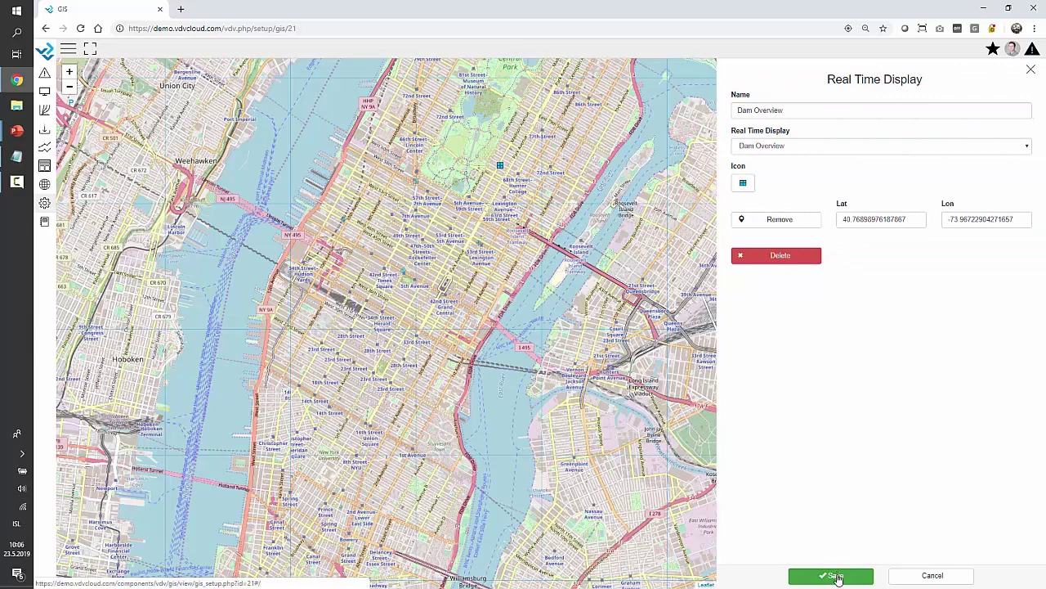
click(837, 577)
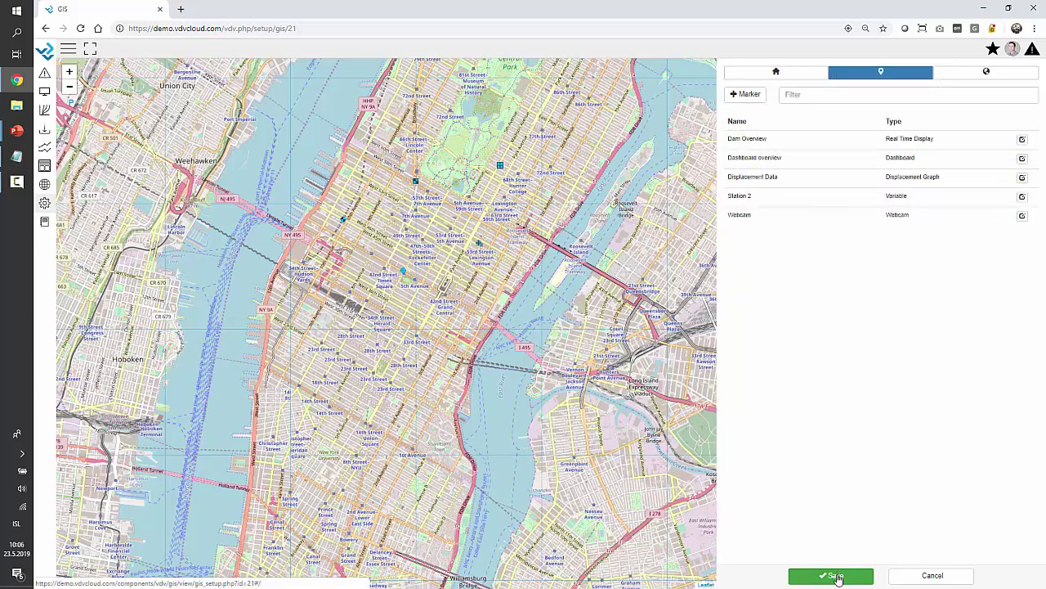
Filter the marker list by "web" and clear the filter.
click(940, 95)
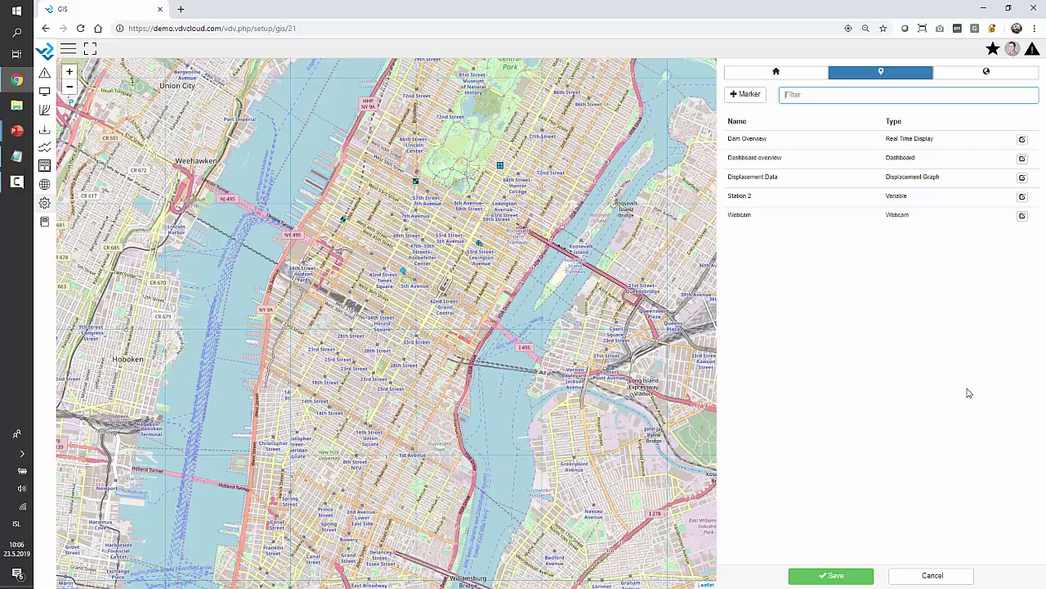
text(web)
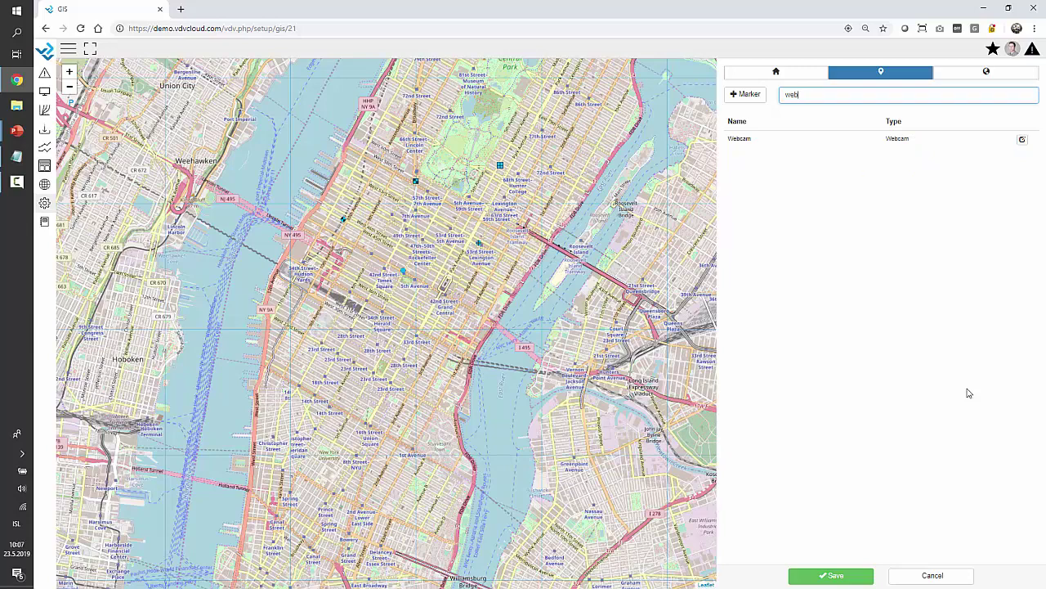
key(BackSpace)
key(BackSpace)
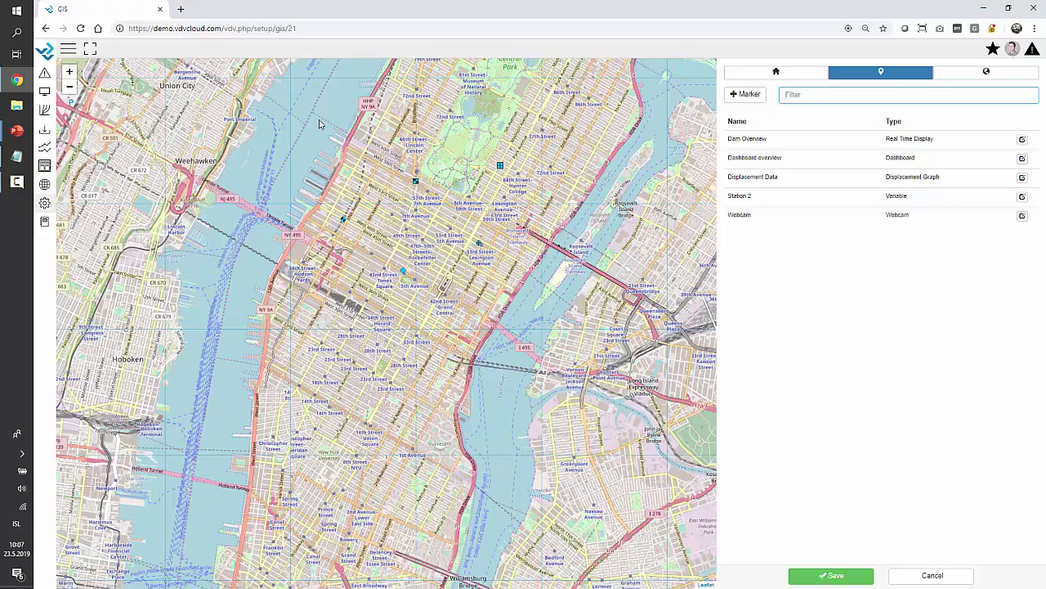
Open vdv gis import test.csv from the desktop's Webinar folder in Notepad++.
key(super+d)
double_click(306, 342)
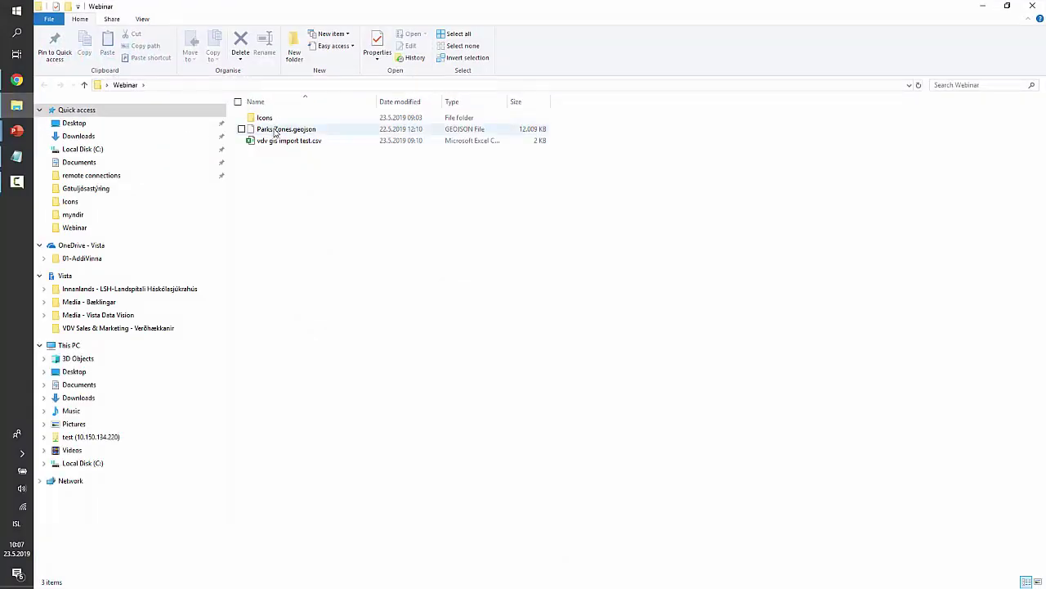
right_click(283, 143)
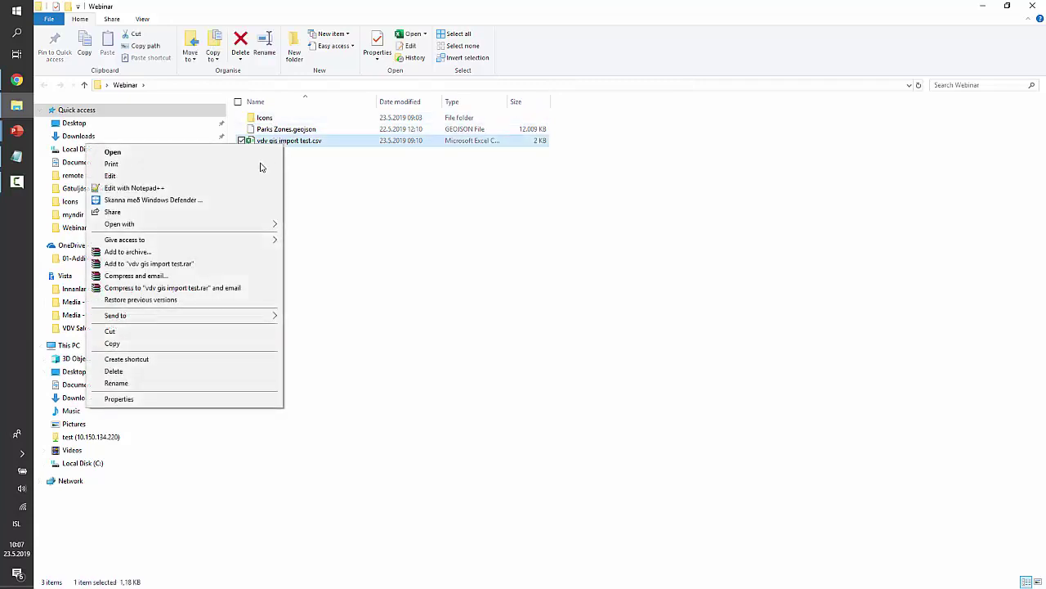
click(250, 187)
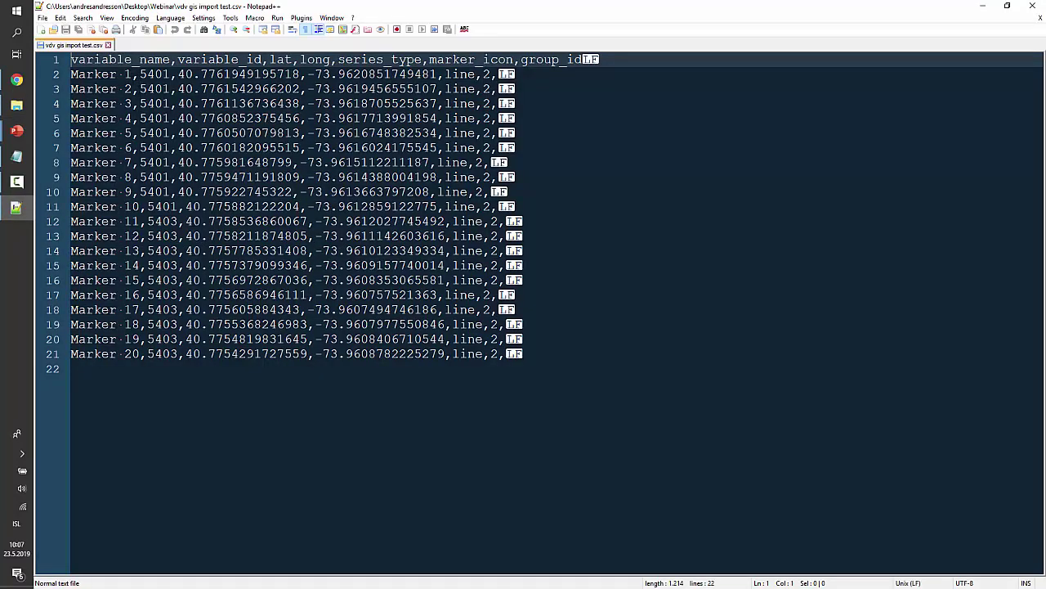
Examine the marker names, coordinates and variable IDs in the CSV file, and minimize Notepad++.
drag(134, 74, 71, 75)
click(184, 104)
drag(178, 74, 420, 74)
key(ctrl+z)
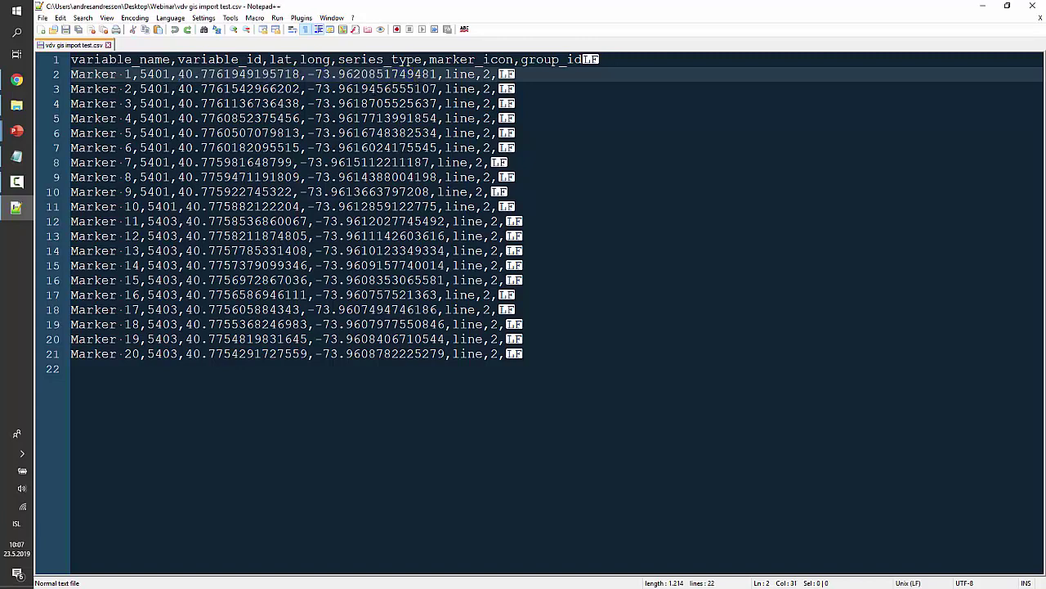
click(320, 133)
double_click(155, 75)
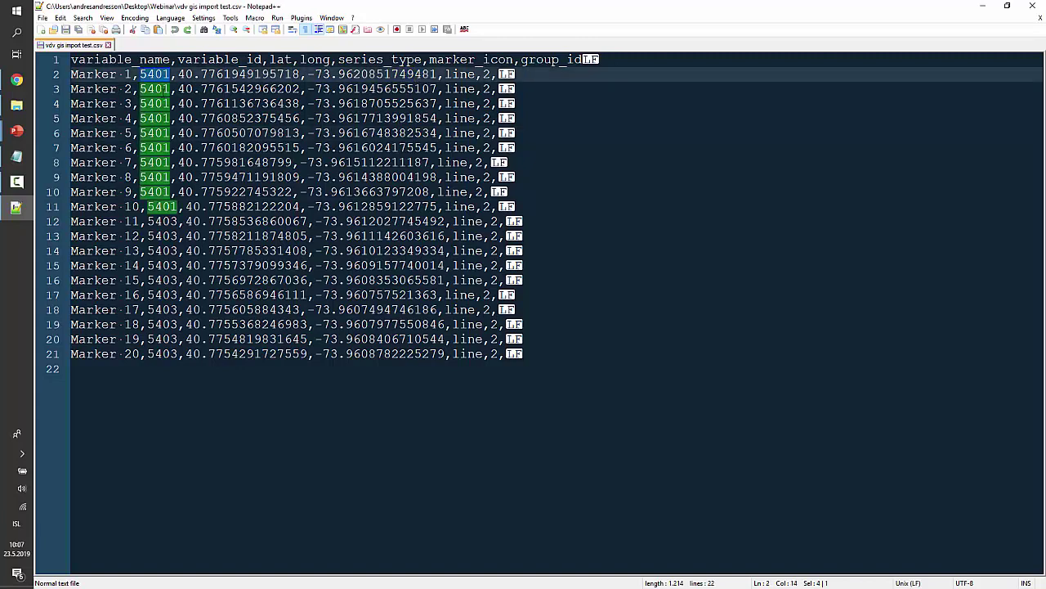
click(170, 251)
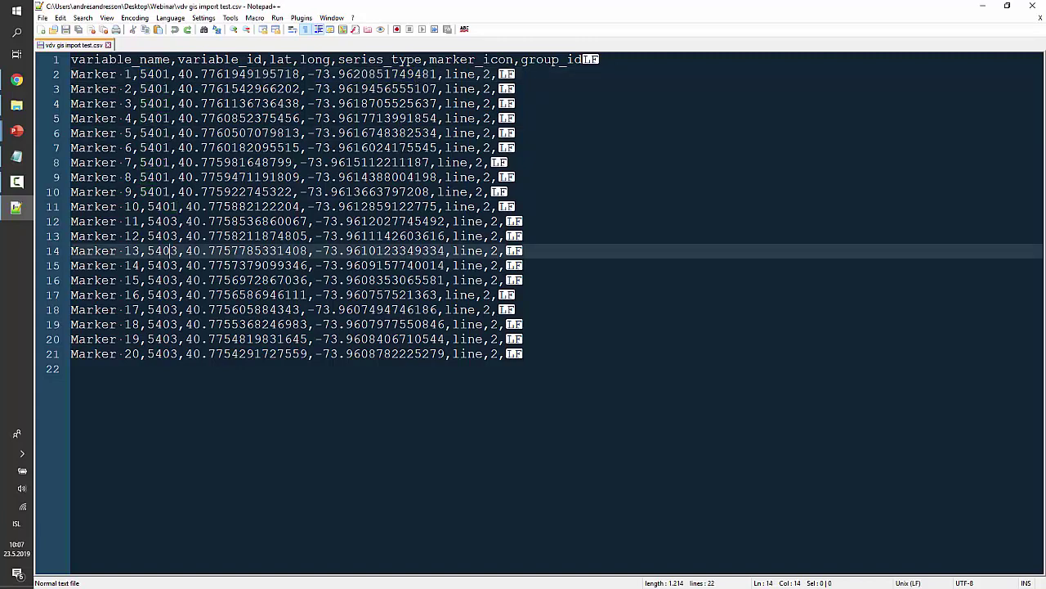
click(984, 6)
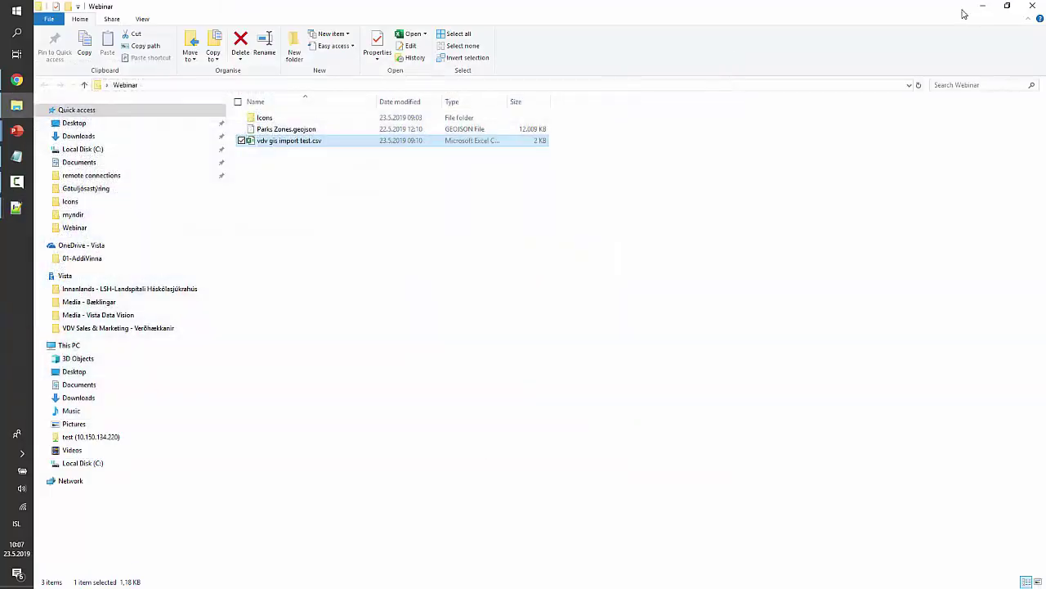
Switch back to Chrome and load vdv gis import test.csv for a marker import.
click(17, 79)
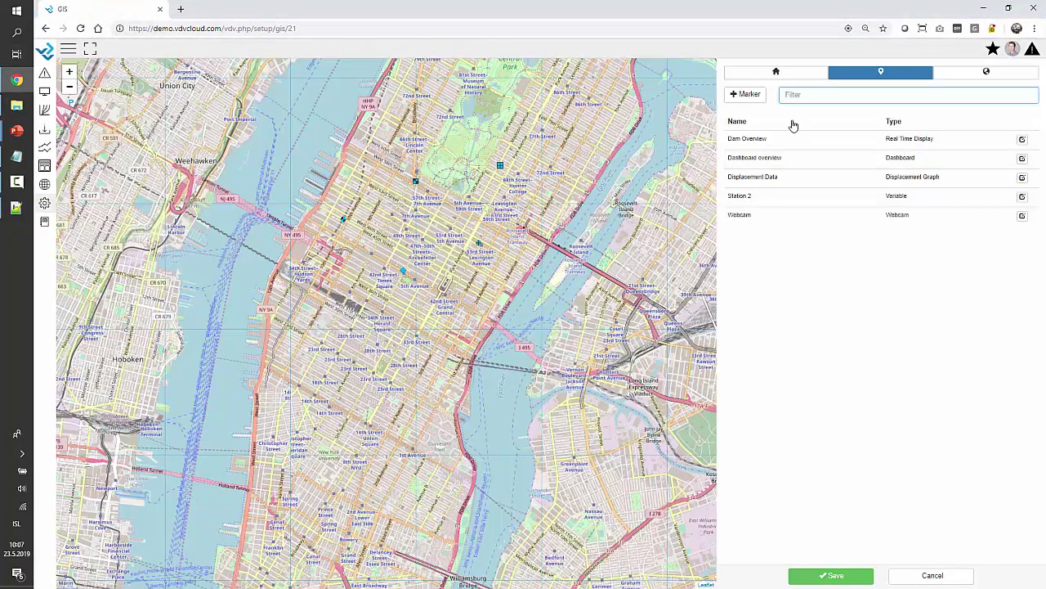
click(745, 94)
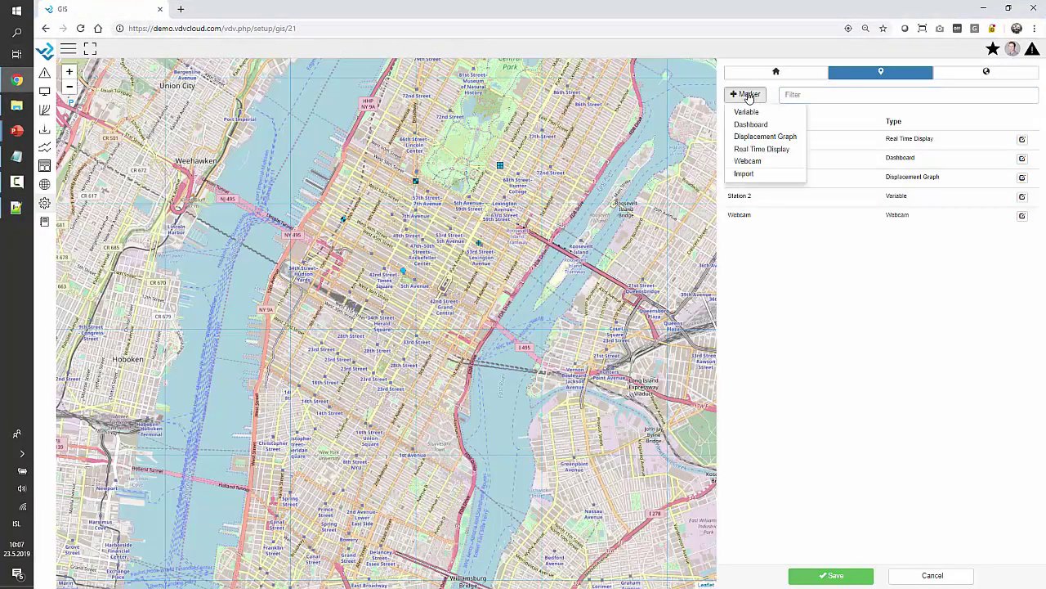
click(757, 177)
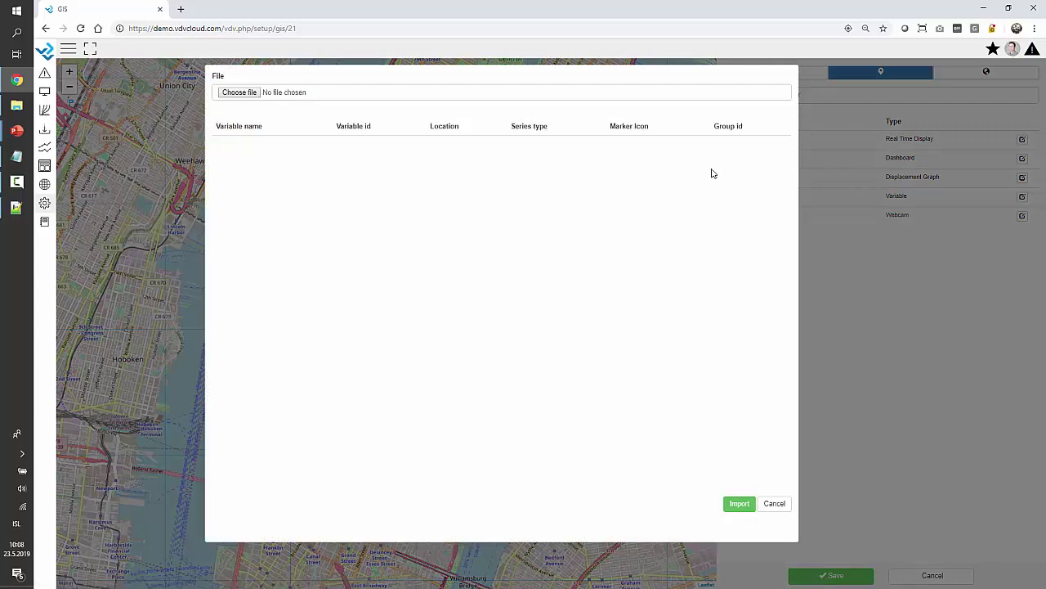
click(241, 92)
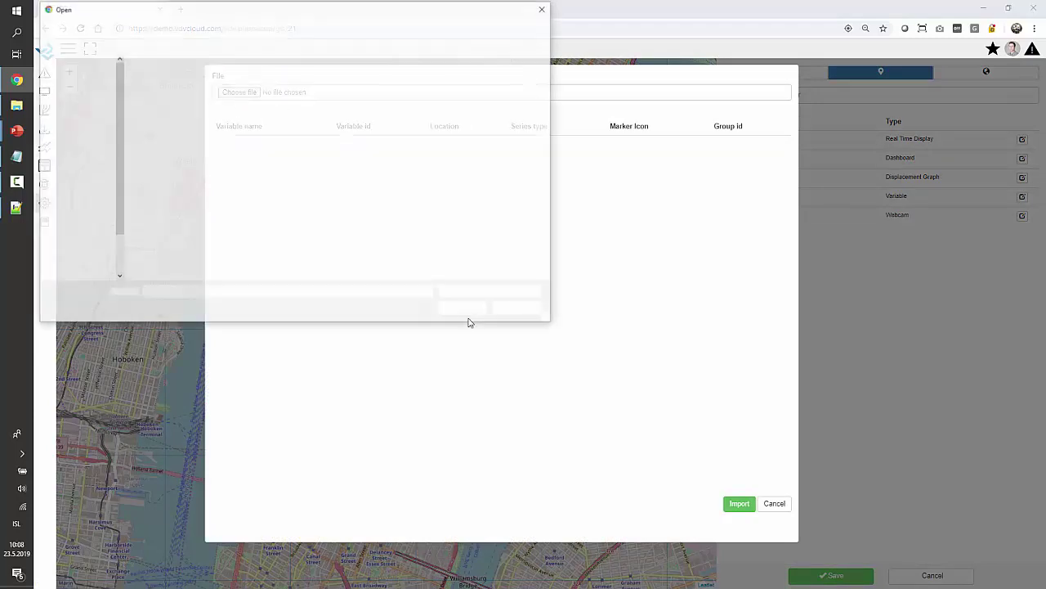
double_click(187, 99)
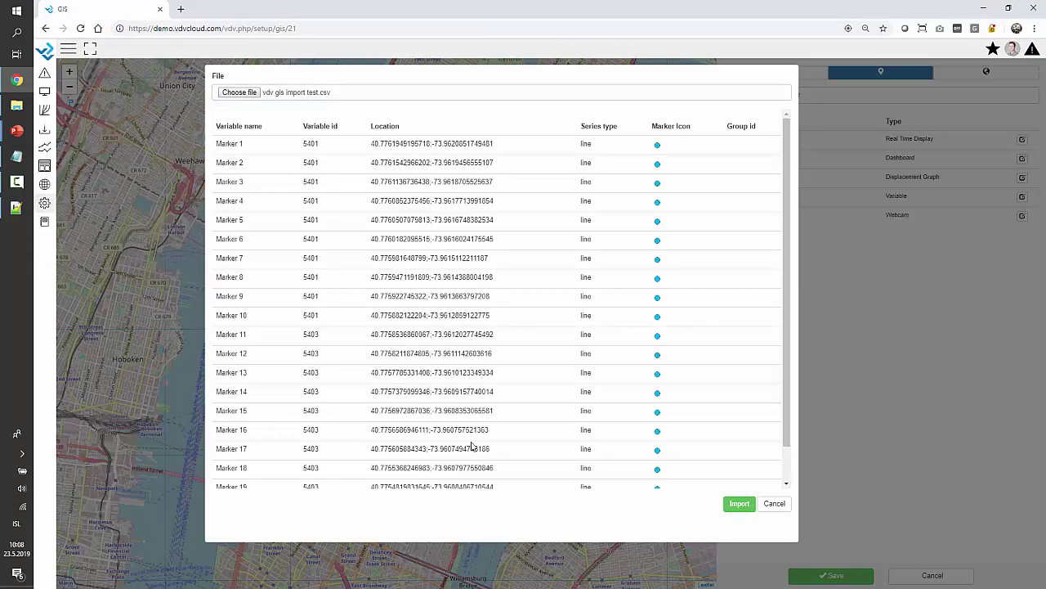
Check the rows from Marker 1 to Marker 20 in the import preview and import them.
double_click(227, 143)
scroll(245, 392, down, 2)
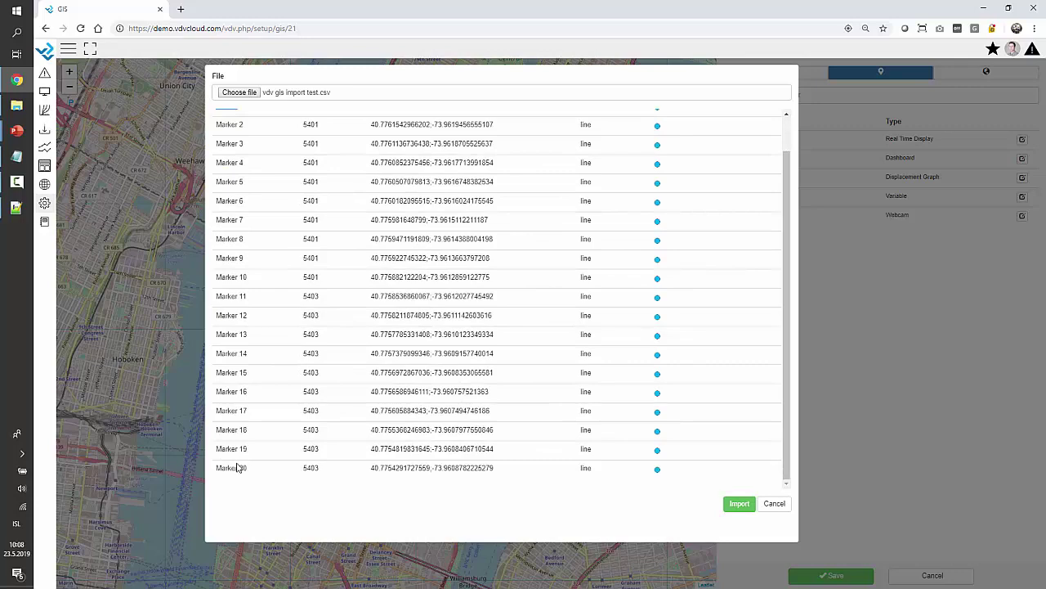
scroll(406, 259, up, 2)
scroll(433, 268, down, 1)
scroll(490, 282, up, 1)
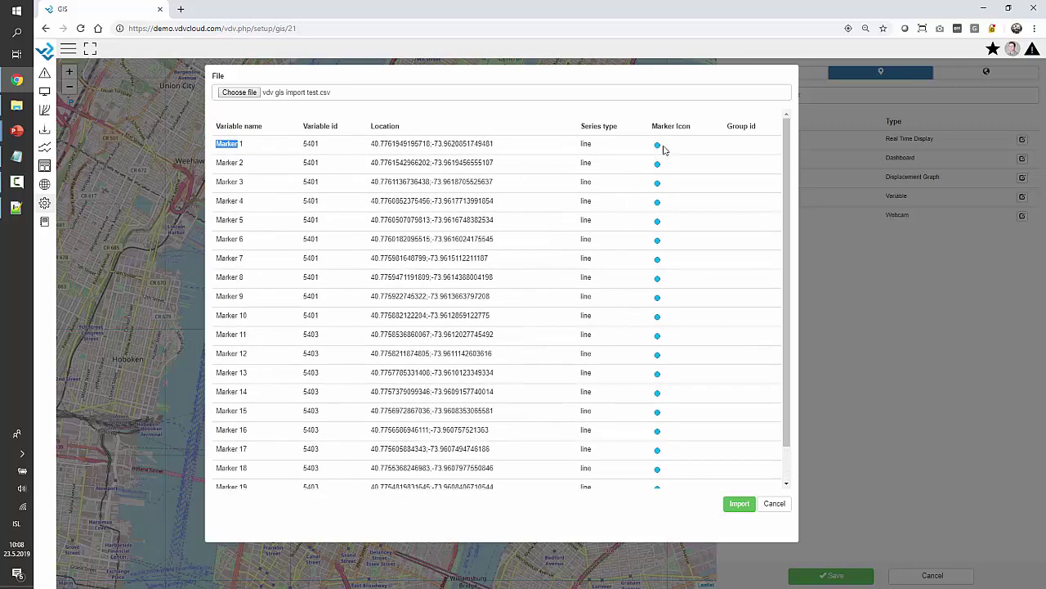
click(740, 502)
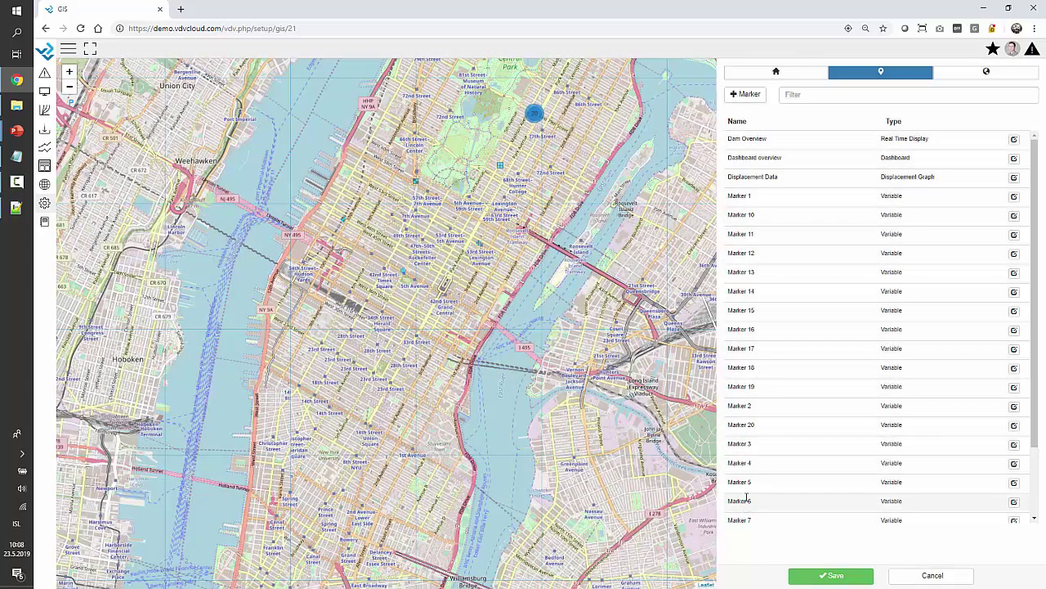
Examine the imported markers in the marker list and their clusters along East 79th Street on the map.
scroll(874, 237, down, 1)
scroll(871, 244, down, 1)
drag(606, 284, 576, 377)
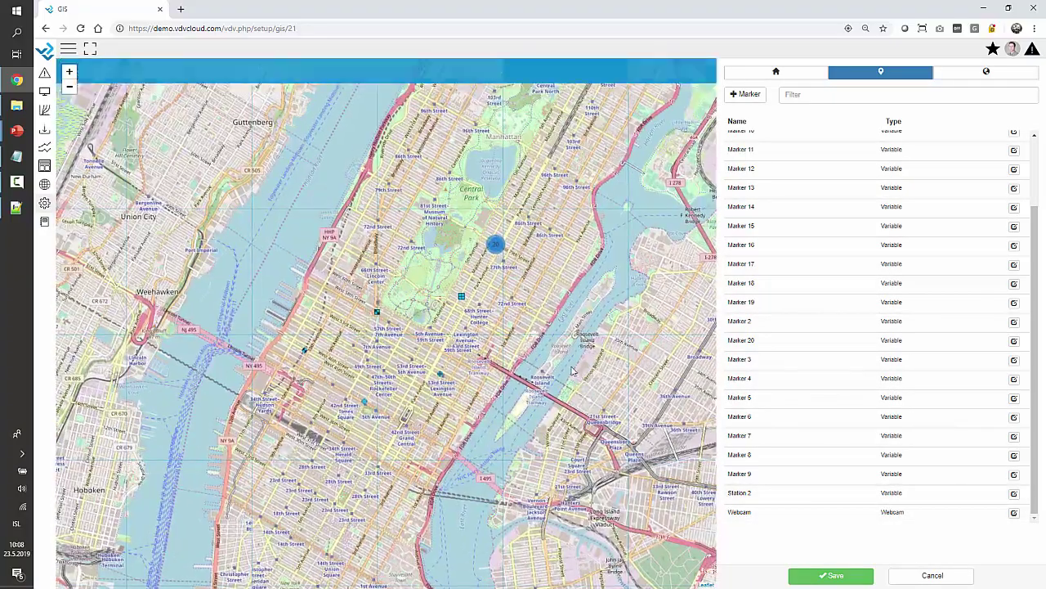
click(495, 244)
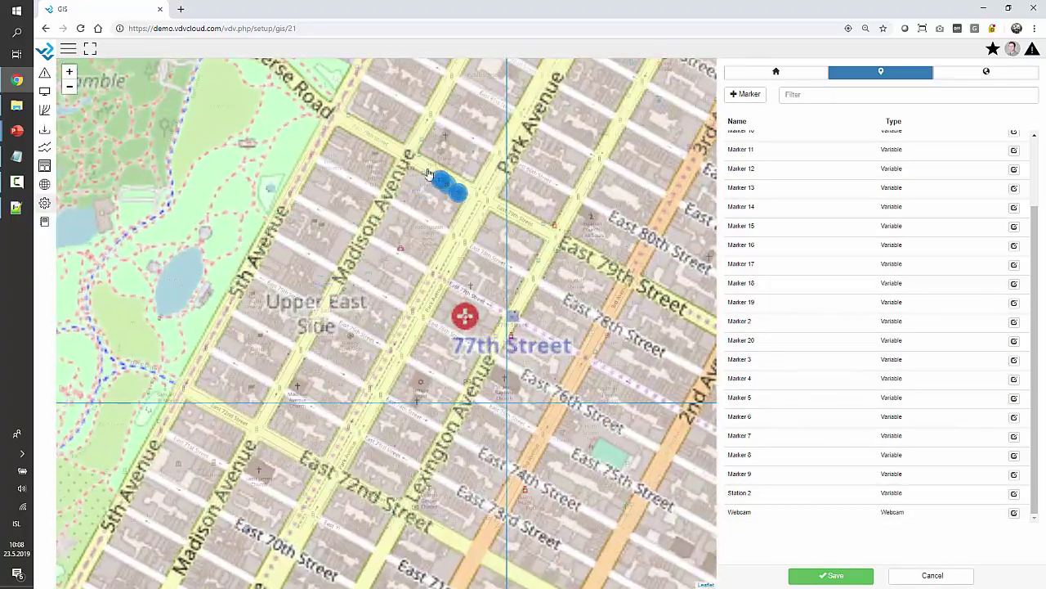
scroll(438, 181, up, 2)
scroll(434, 185, up, 2)
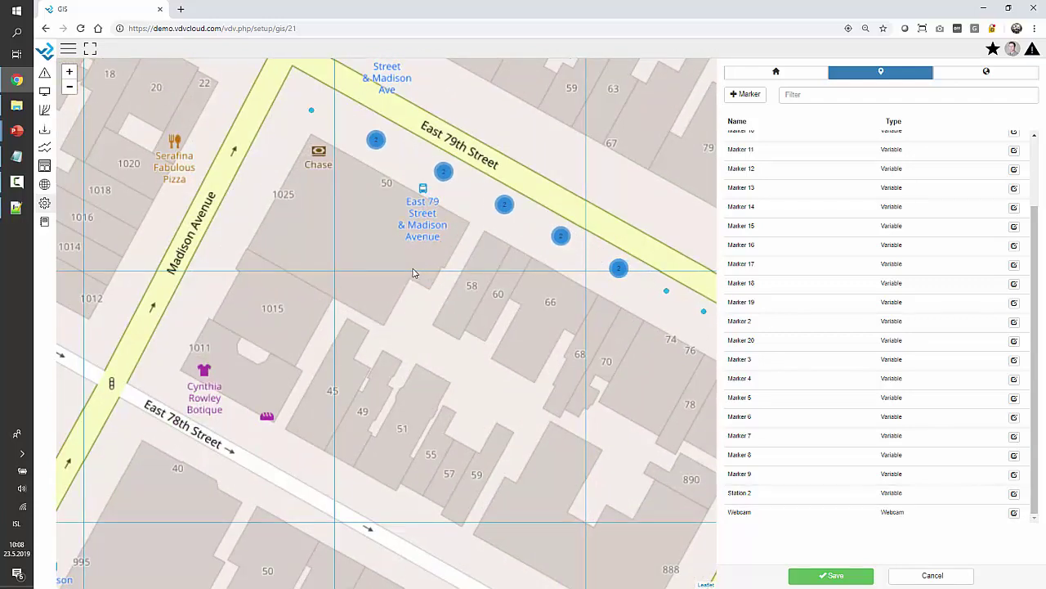
drag(414, 272, 320, 307)
drag(414, 332, 282, 256)
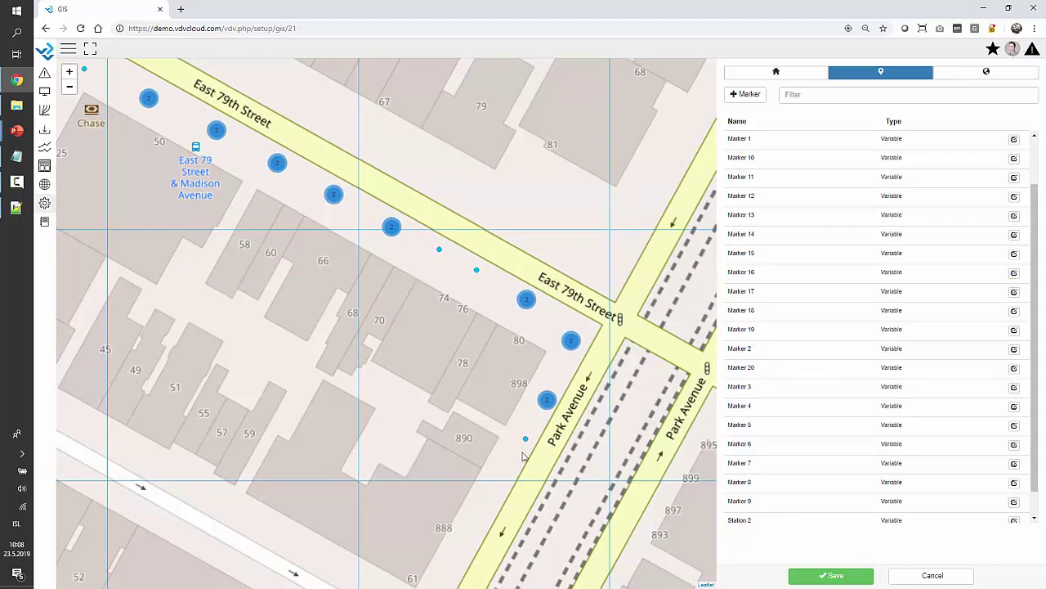
scroll(511, 445, down, 2)
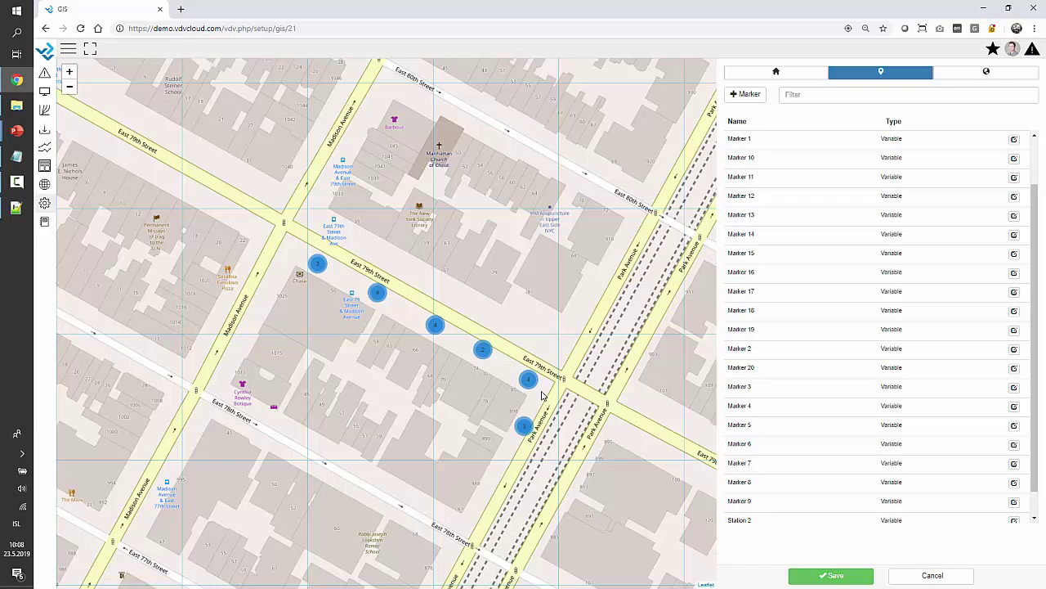
scroll(473, 372, down, 2)
drag(448, 402, 412, 300)
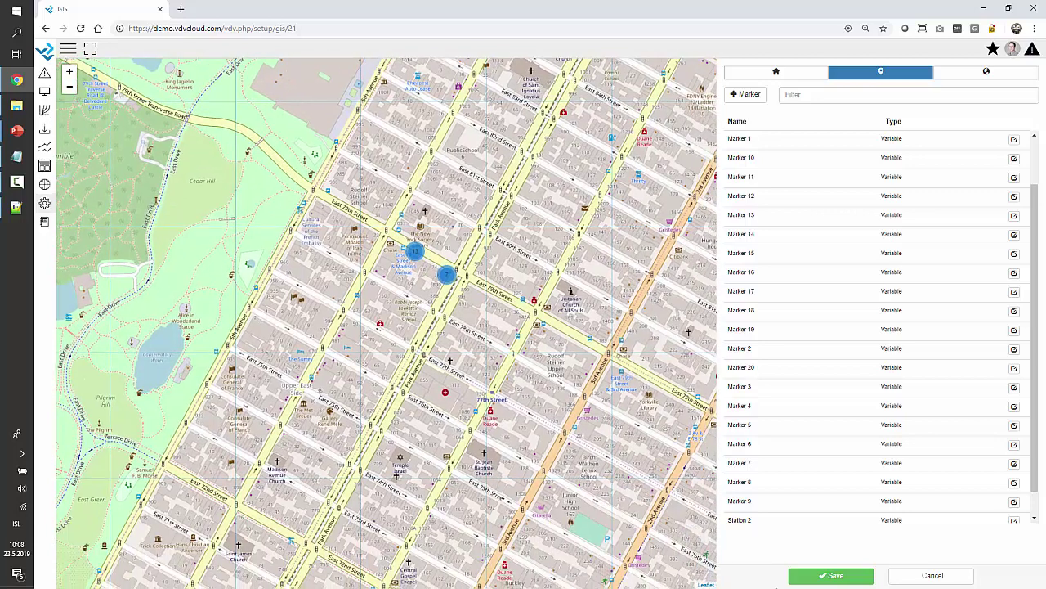
Save the GIS map and reopen Webinar GIS nr2 for editing at its layer list.
click(851, 579)
click(937, 166)
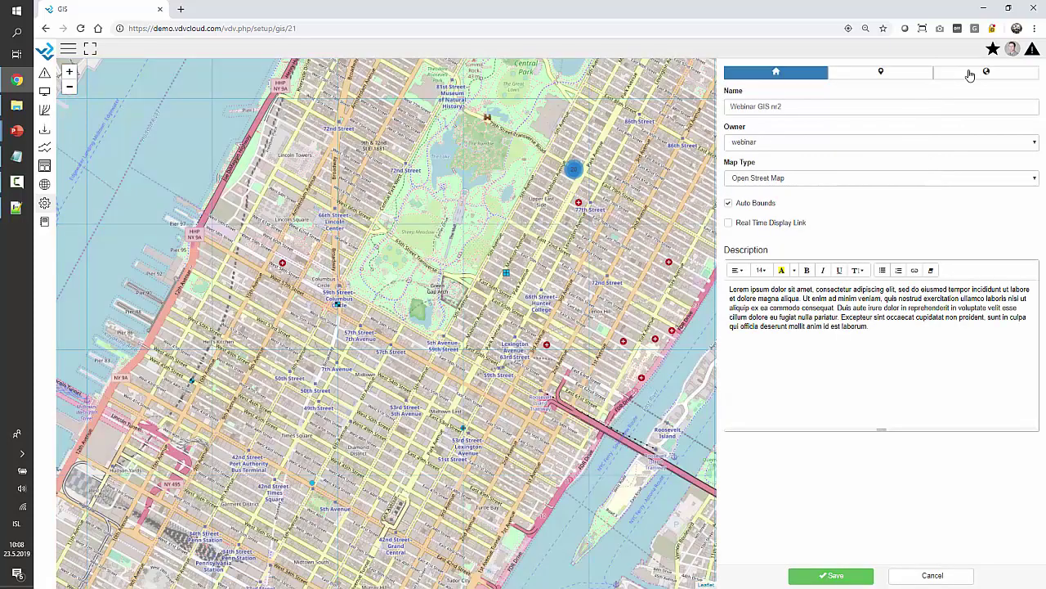
click(969, 75)
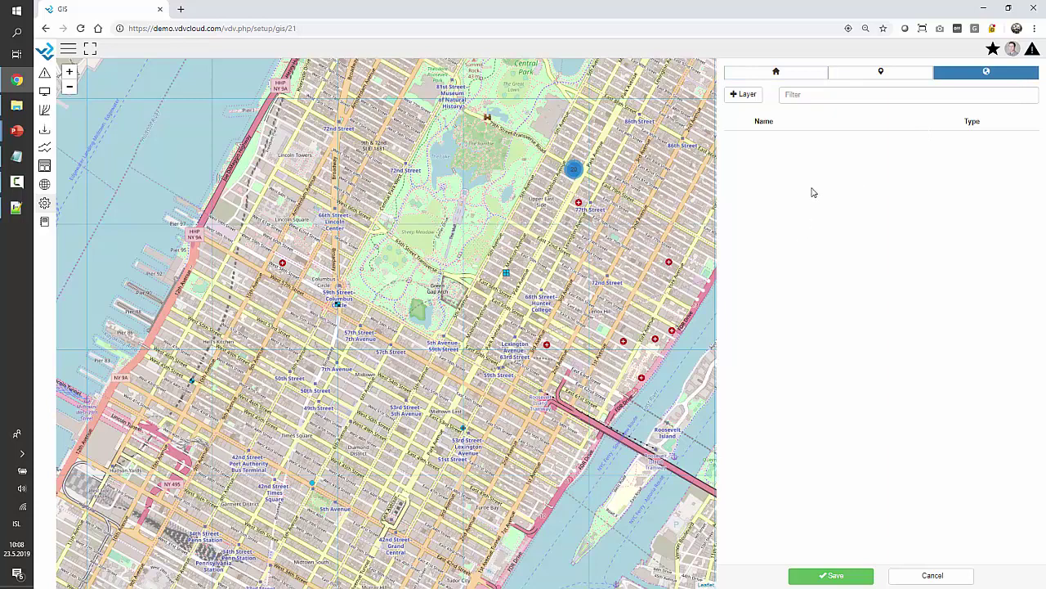
Add a file-based layer to the map and load the Parks Zones geojson file into it.
click(742, 98)
click(814, 112)
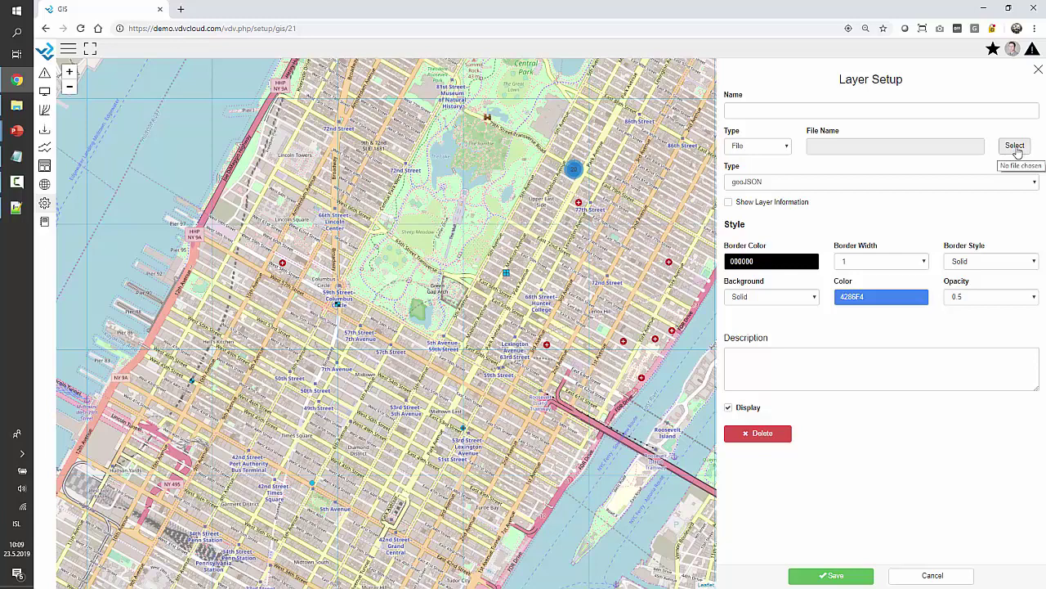
click(1015, 146)
click(174, 86)
double_click(173, 87)
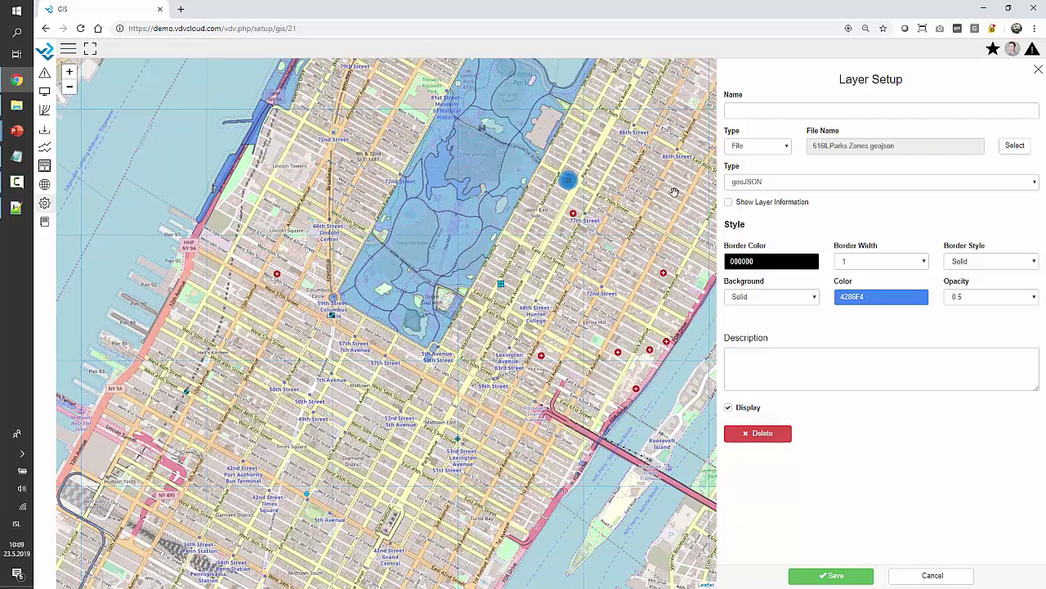
drag(607, 253, 448, 460)
drag(395, 509, 459, 514)
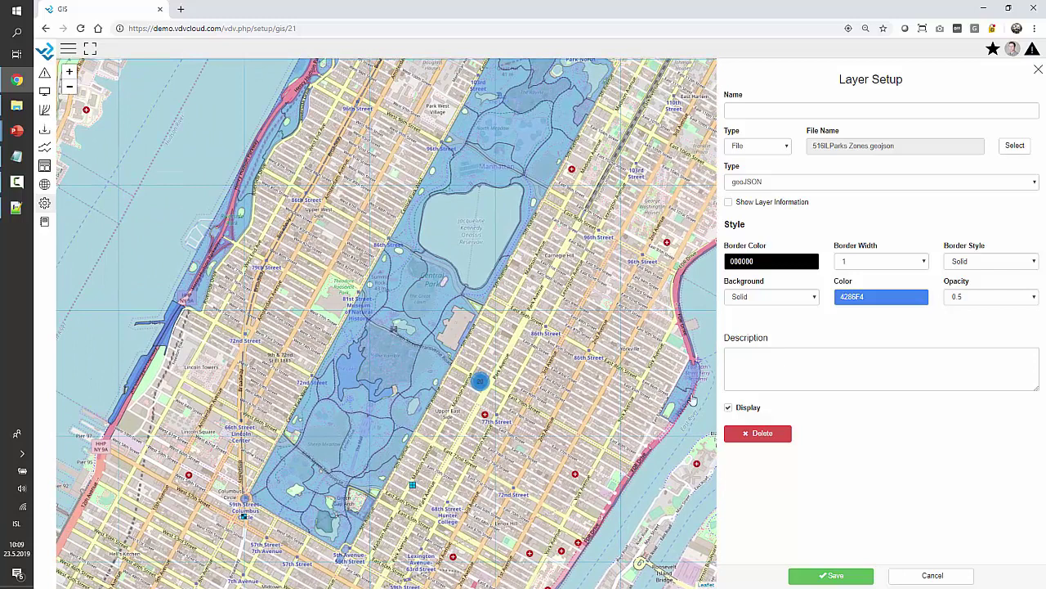
Name the layer Parks NY and set its solid fill color to bright green 5AF433.
click(806, 112)
click(754, 135)
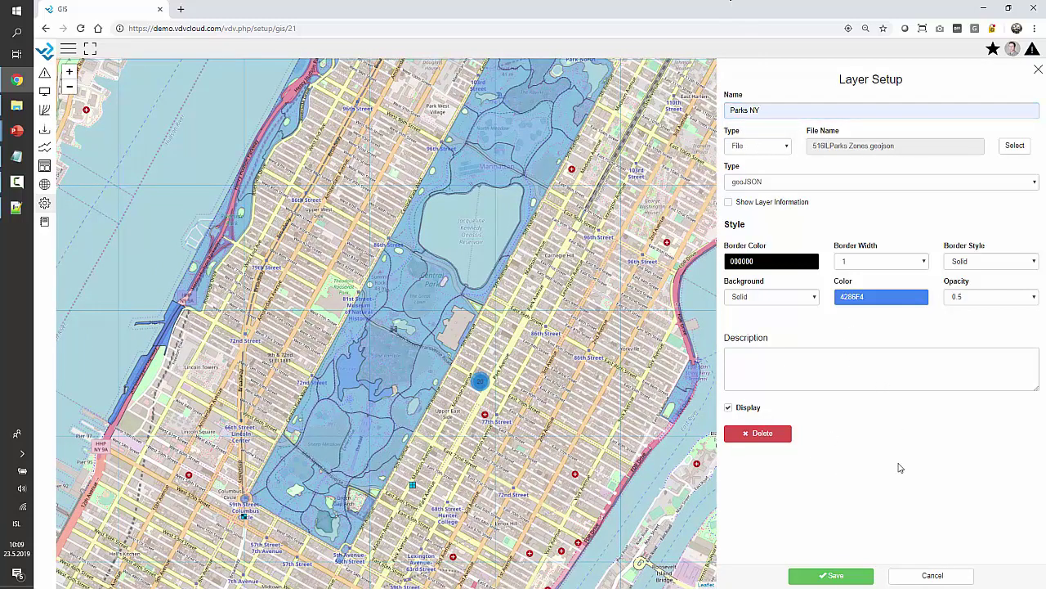
drag(559, 347, 483, 456)
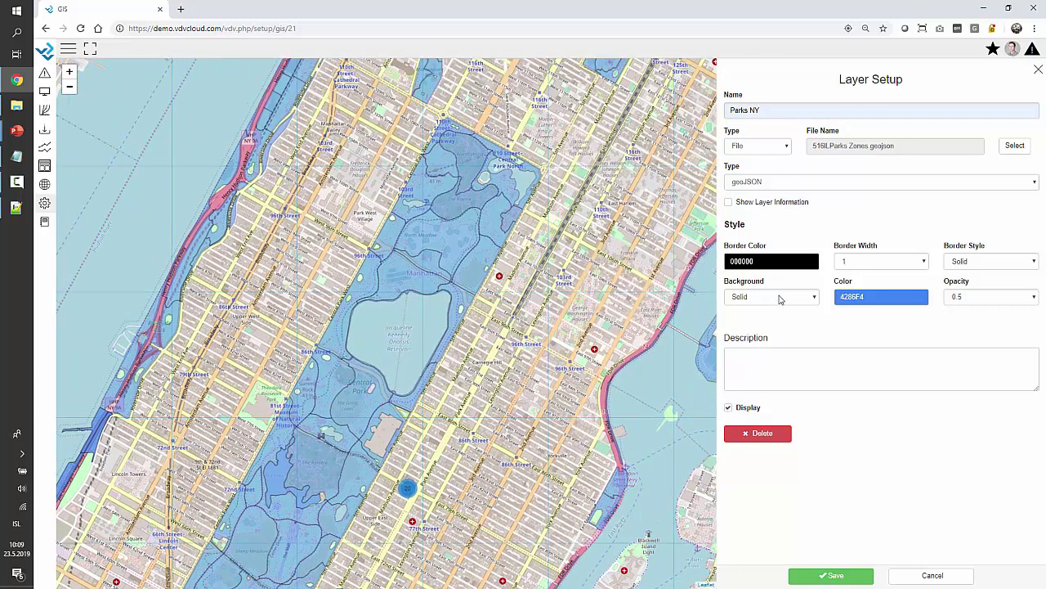
click(871, 296)
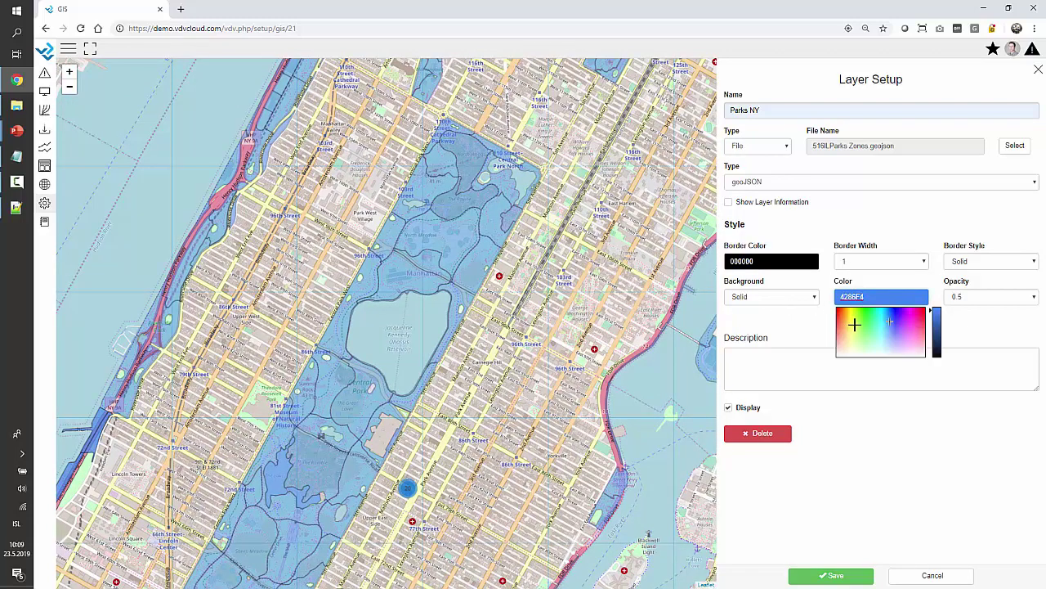
click(861, 317)
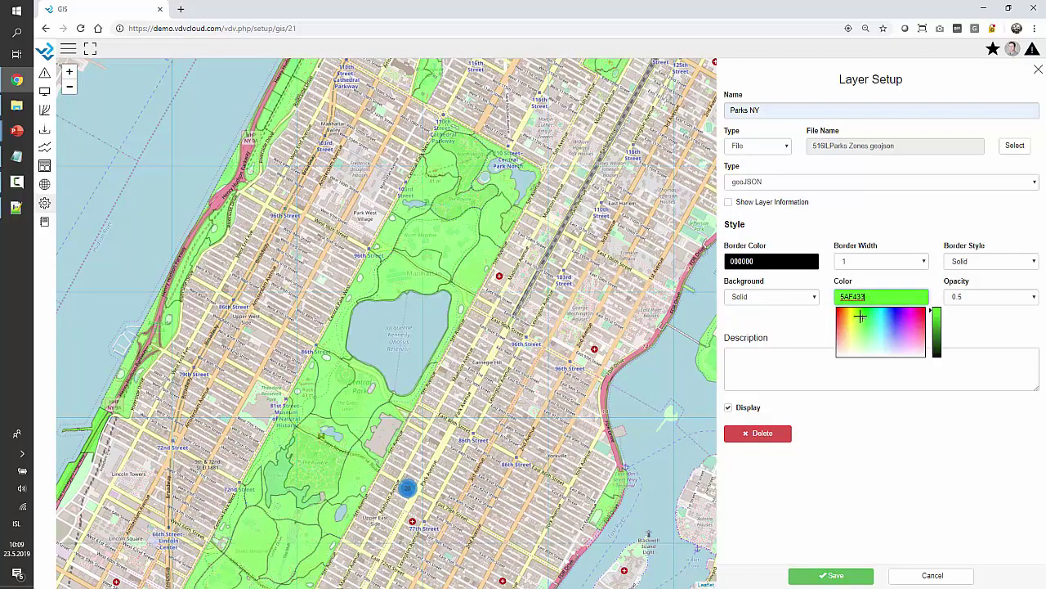
click(980, 328)
Try opacities of 1 and 0.3 on the park fill and set the opacity back to 0.5.
click(971, 297)
click(962, 490)
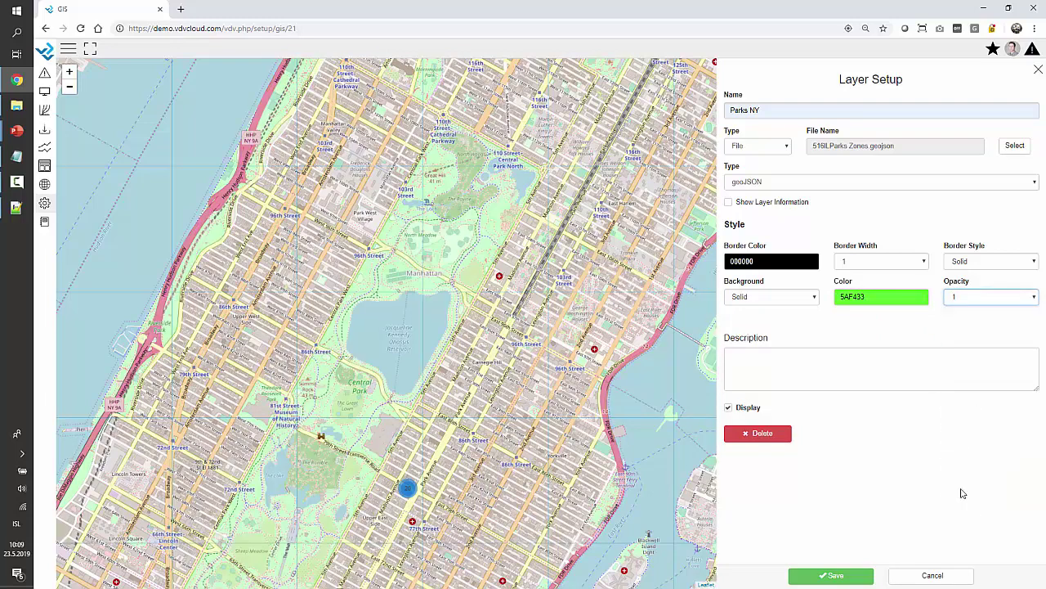
drag(464, 488, 595, 354)
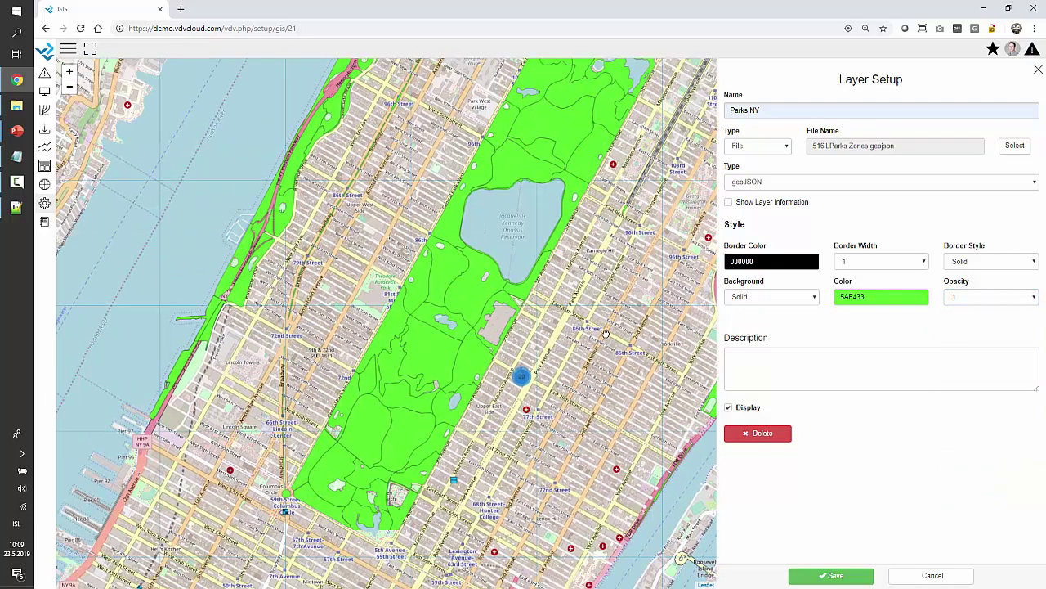
scroll(462, 304, up, 1)
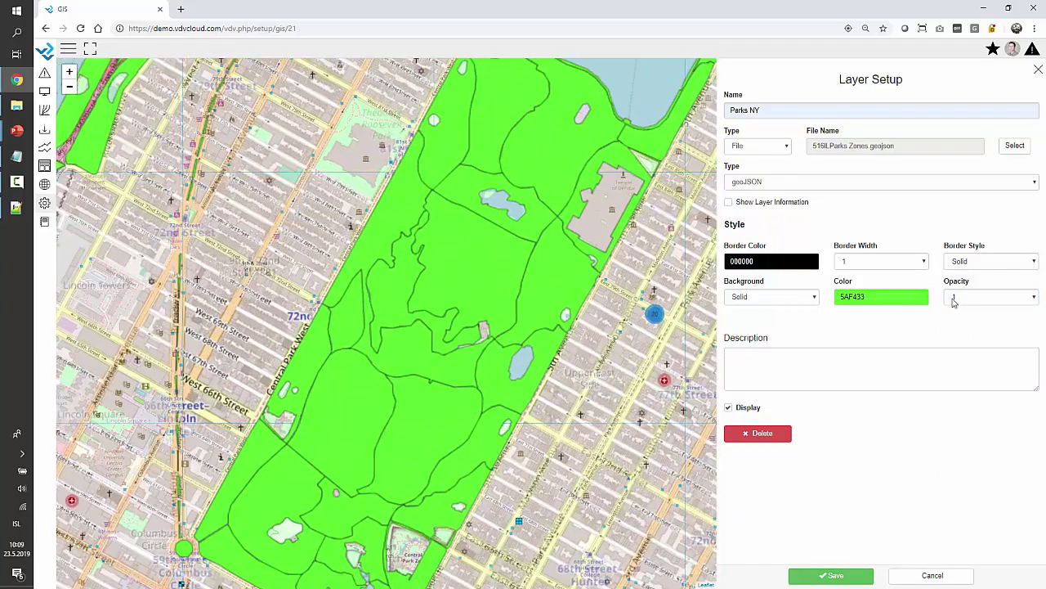
click(1004, 298)
click(988, 366)
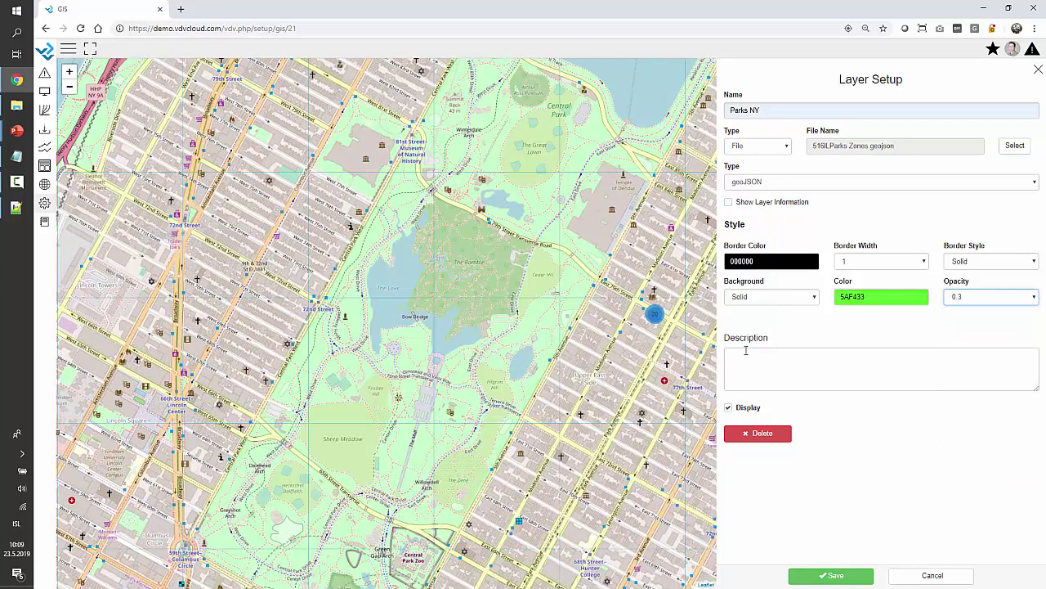
click(993, 301)
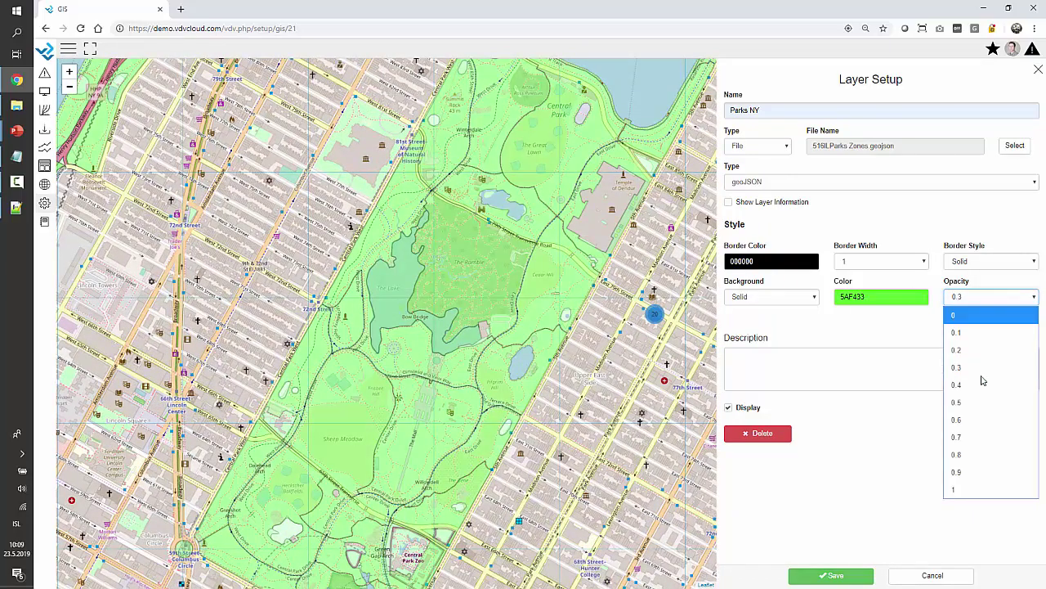
click(978, 403)
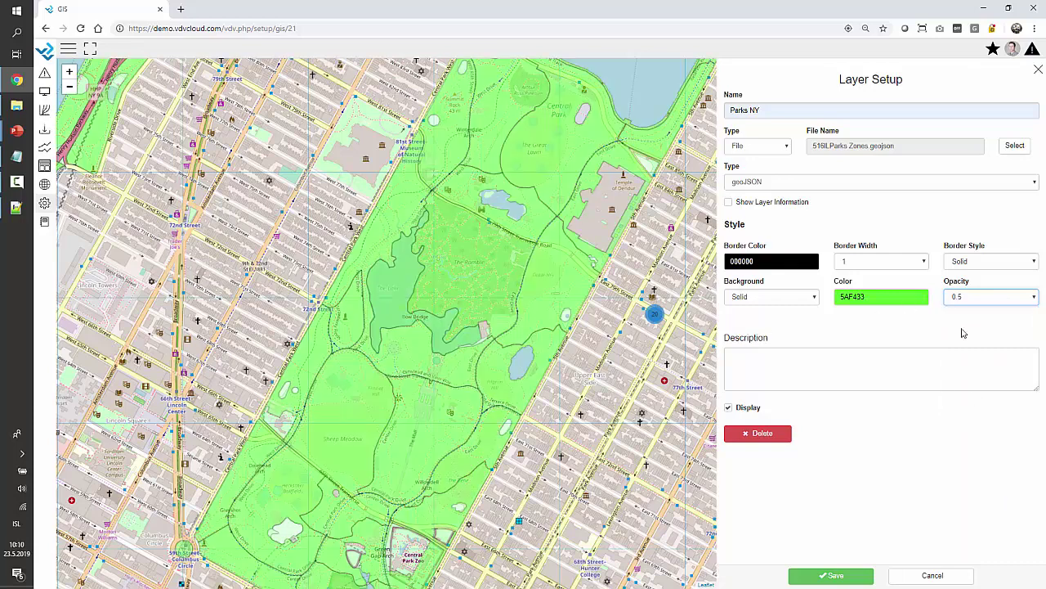
click(951, 339)
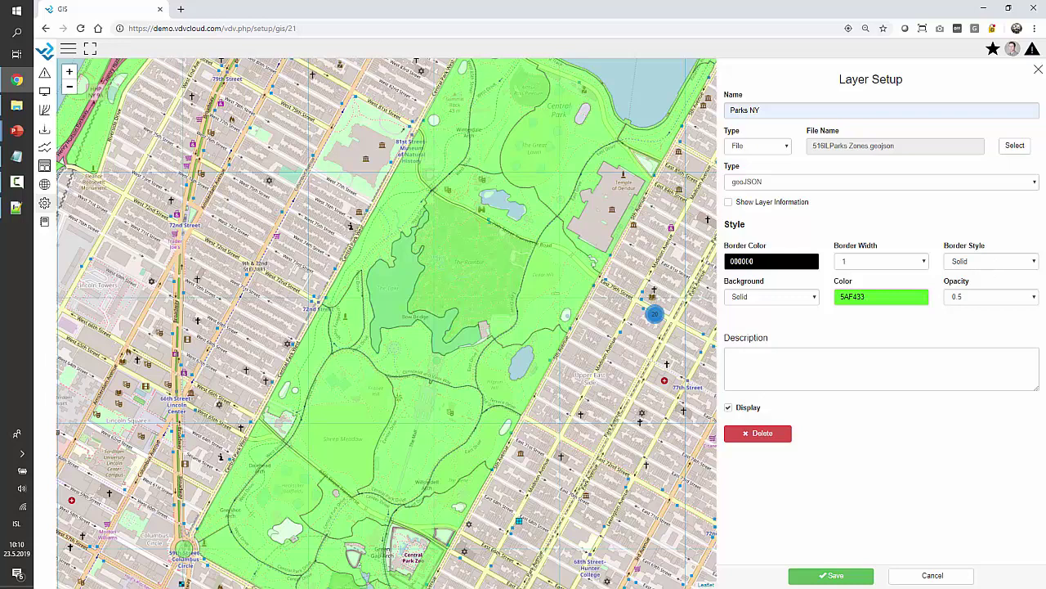
Set the border color of the Parks NY layer to light green 6EFF81.
click(751, 261)
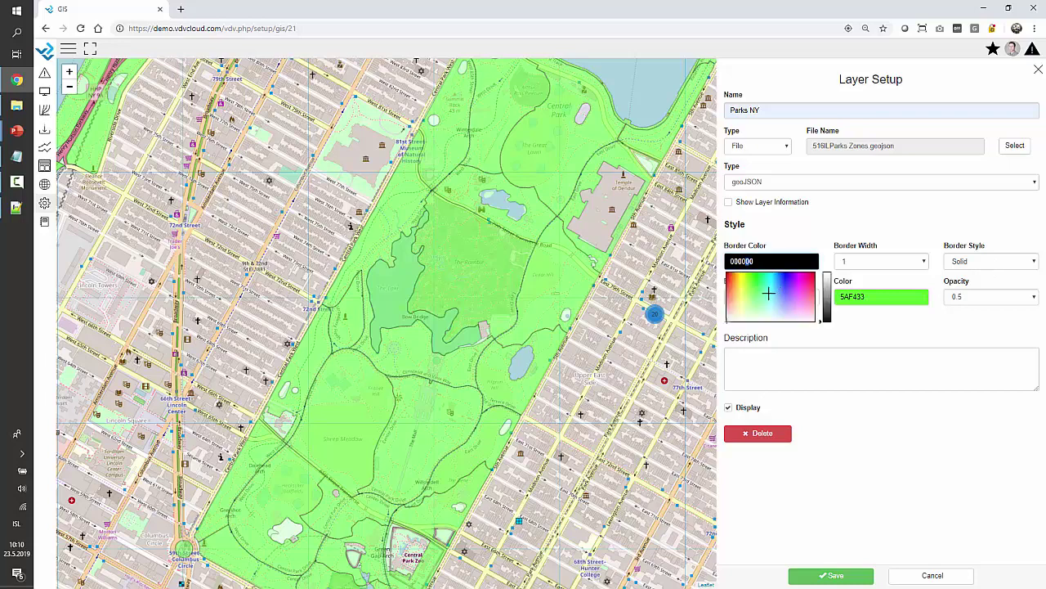
click(756, 293)
click(871, 222)
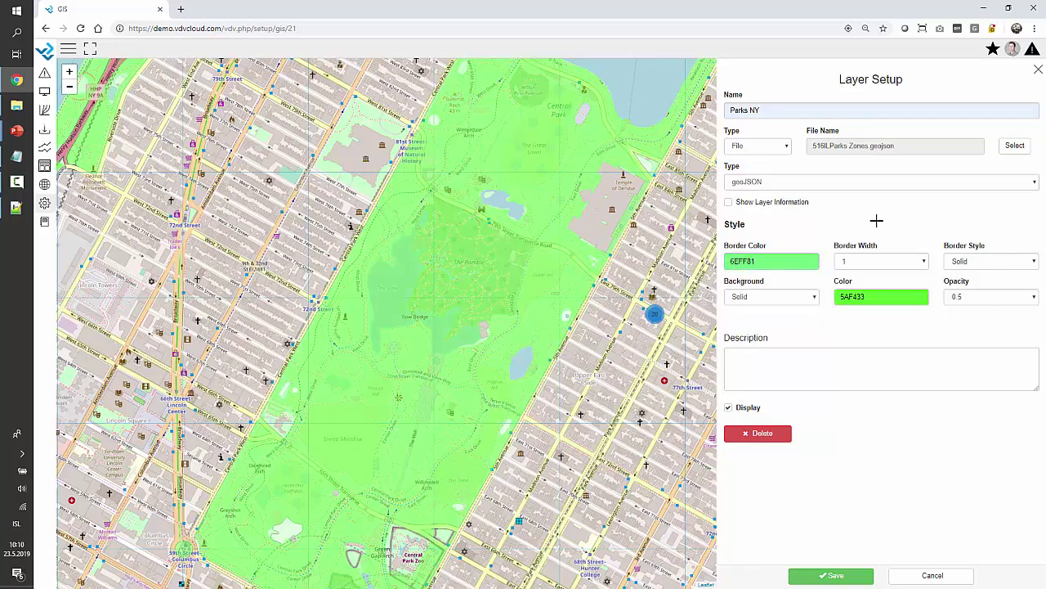
drag(845, 470, 817, 340)
click(839, 227)
Try a Scale background based on the acres property for Parks NY and return the background to Solid.
click(771, 302)
click(757, 334)
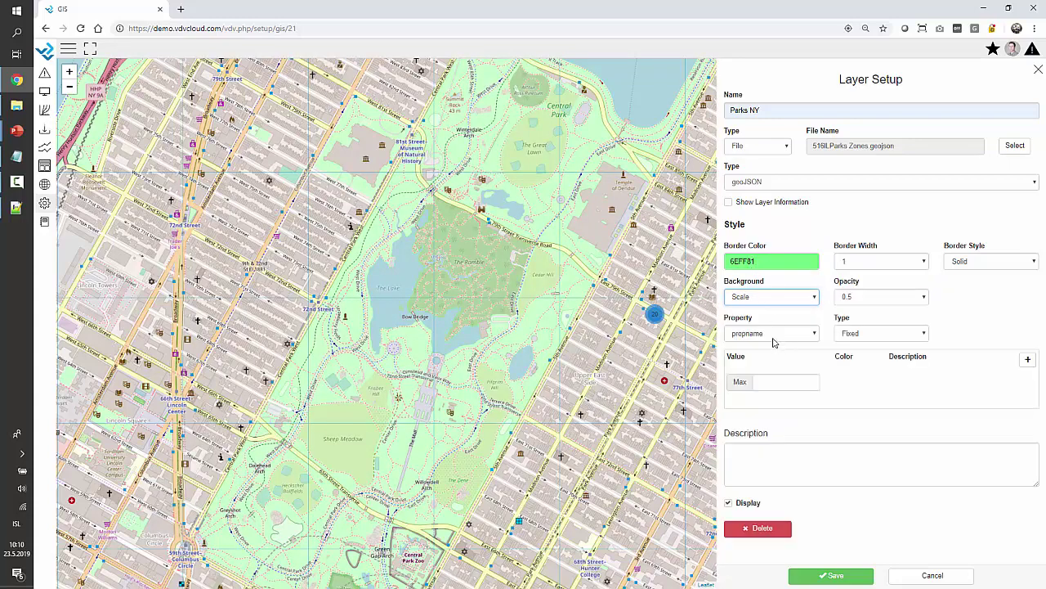
click(775, 333)
scroll(760, 123, down, 1)
click(752, 70)
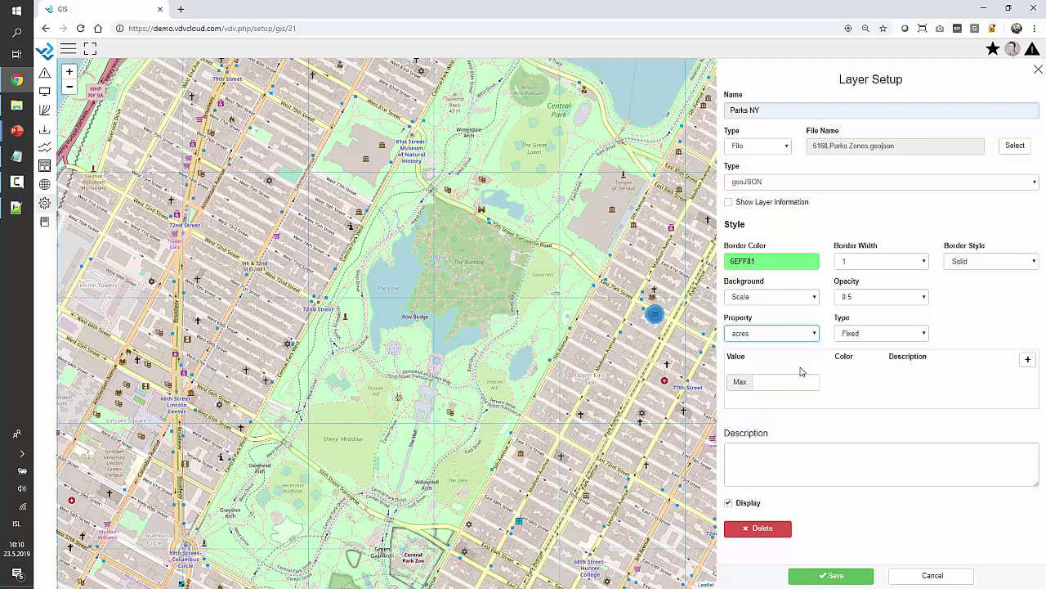
click(766, 299)
click(761, 317)
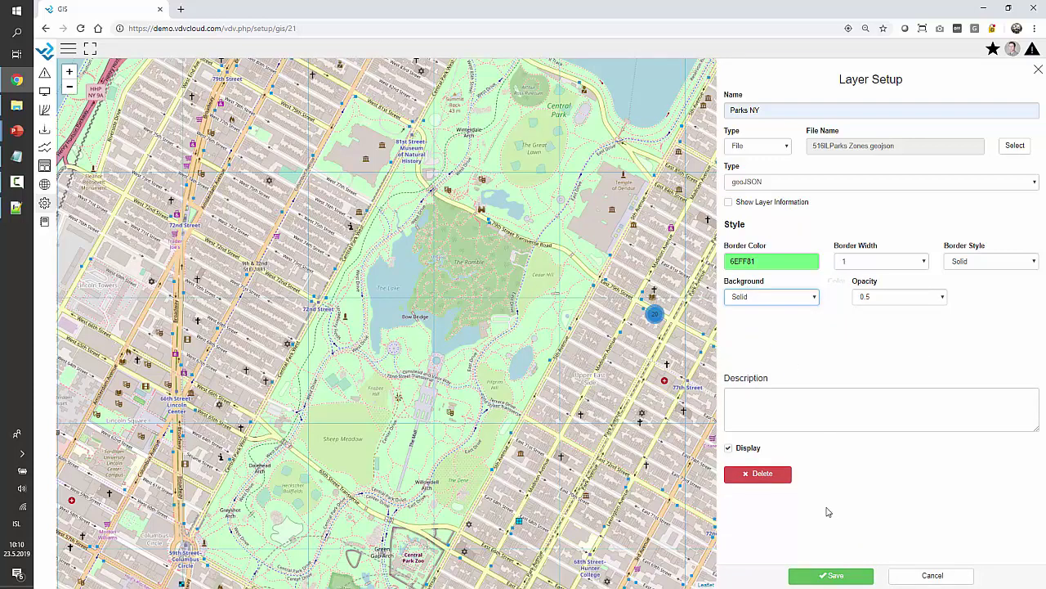
Darken the layer's border color to 112613 and save the Parks NY layer.
click(753, 262)
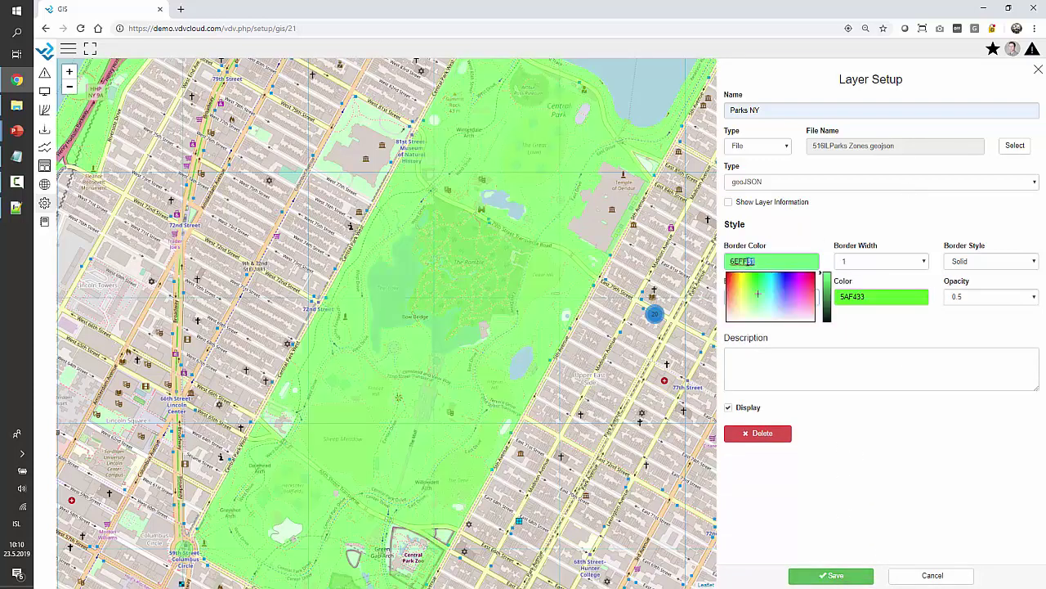
click(829, 318)
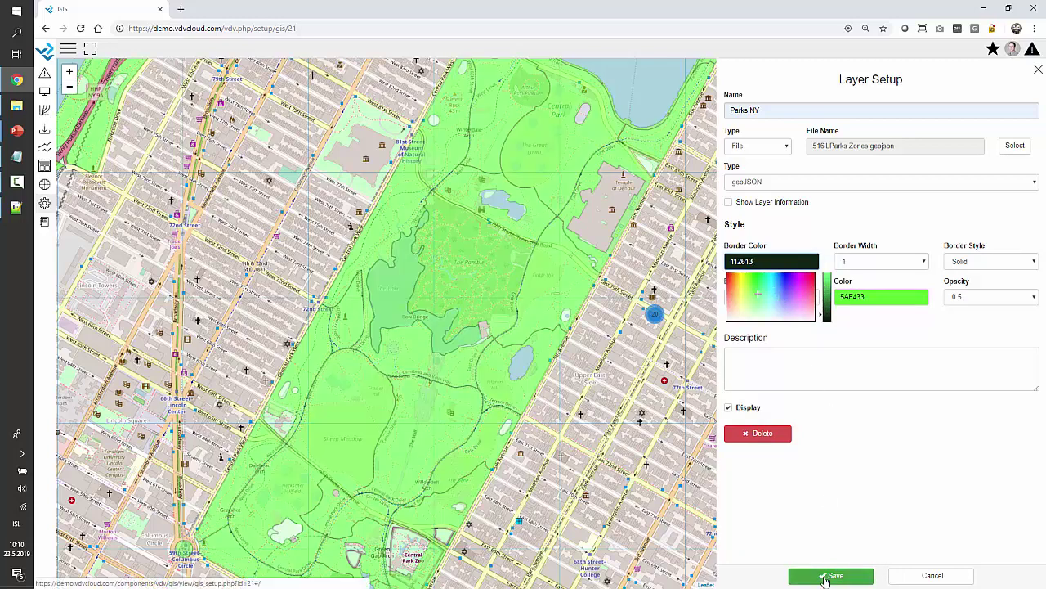
click(831, 575)
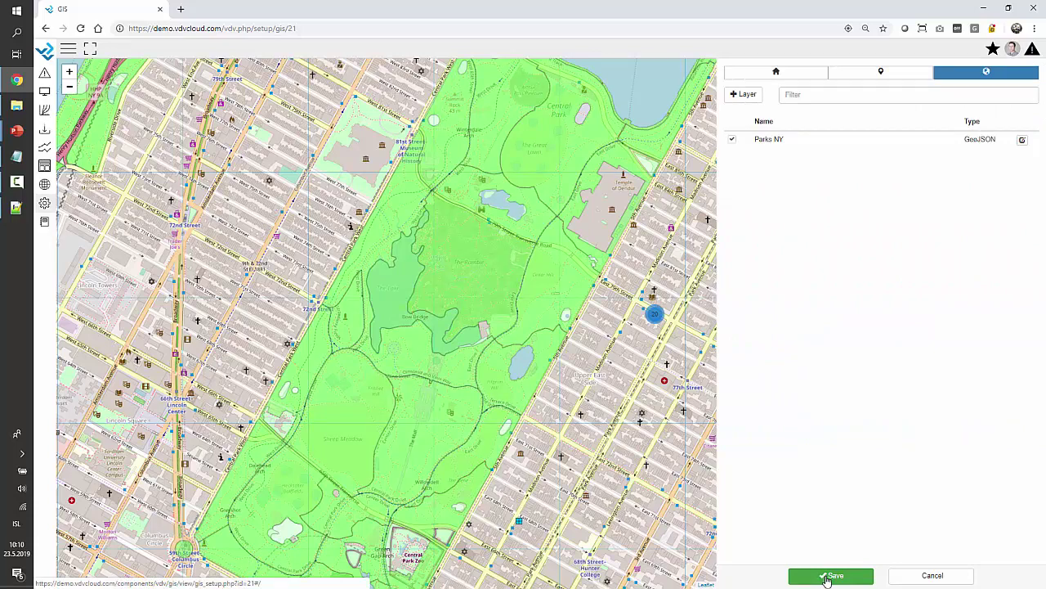
Save the GIS map and open Webinar GIS nr2 for viewing.
click(828, 575)
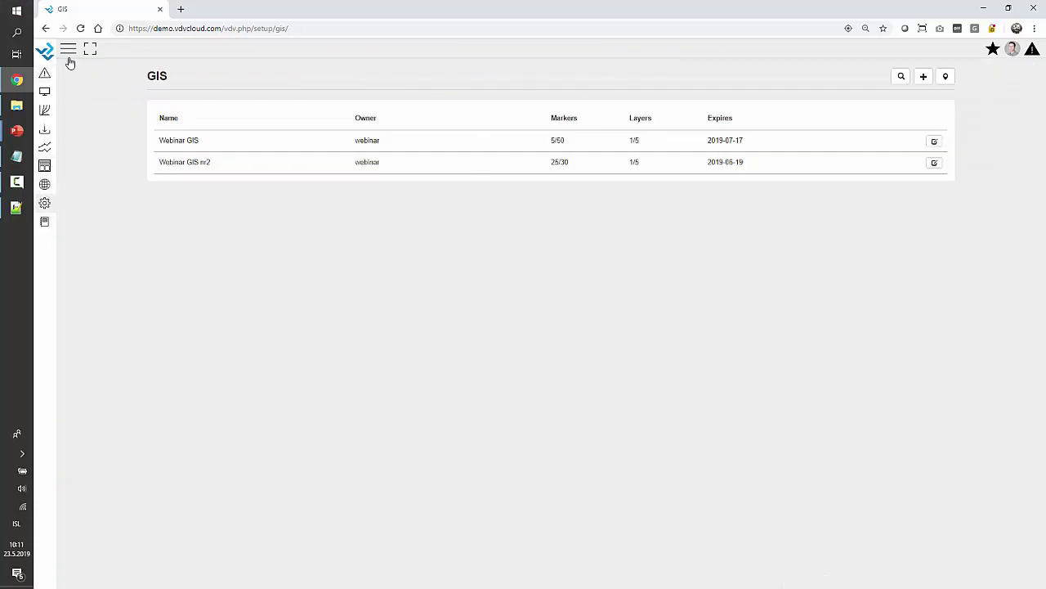
click(44, 187)
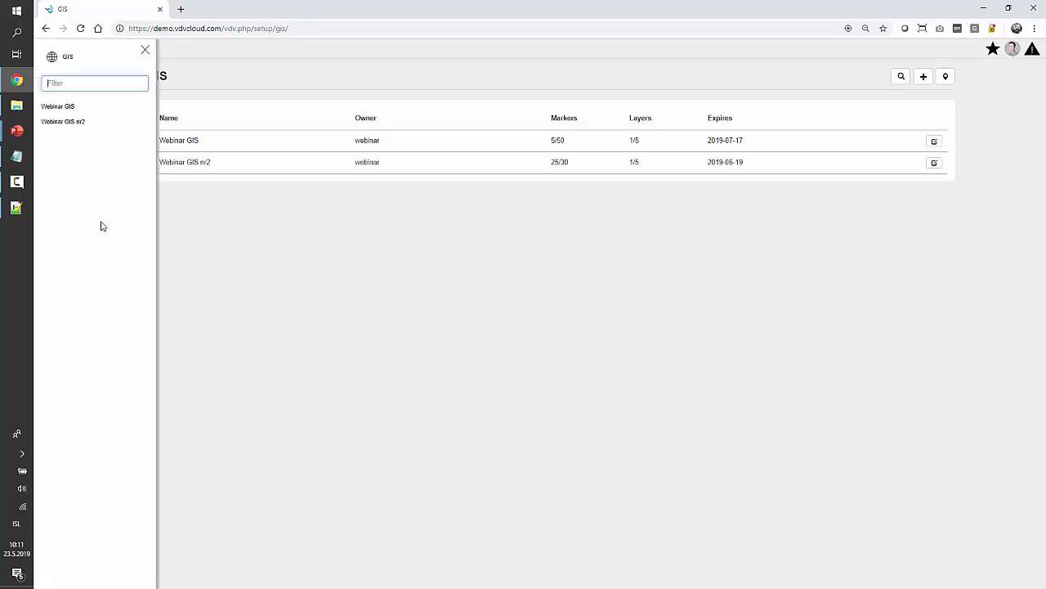
click(72, 123)
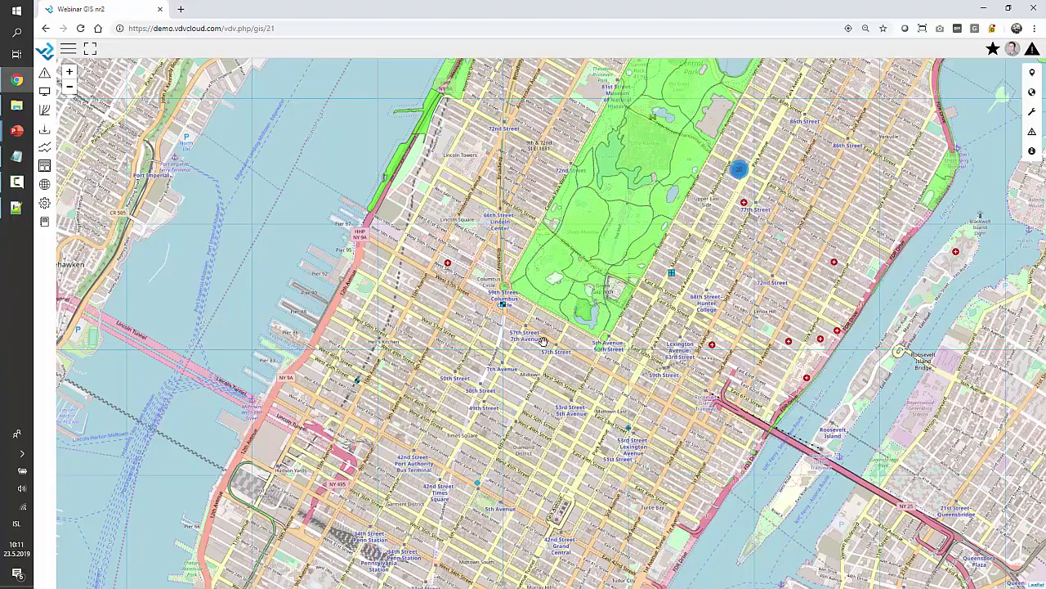
Open the graph of Marker 11 on East 79th Street, view it at a 1 Month scale, and close it.
scroll(793, 301, up, 1)
scroll(687, 266, up, 1)
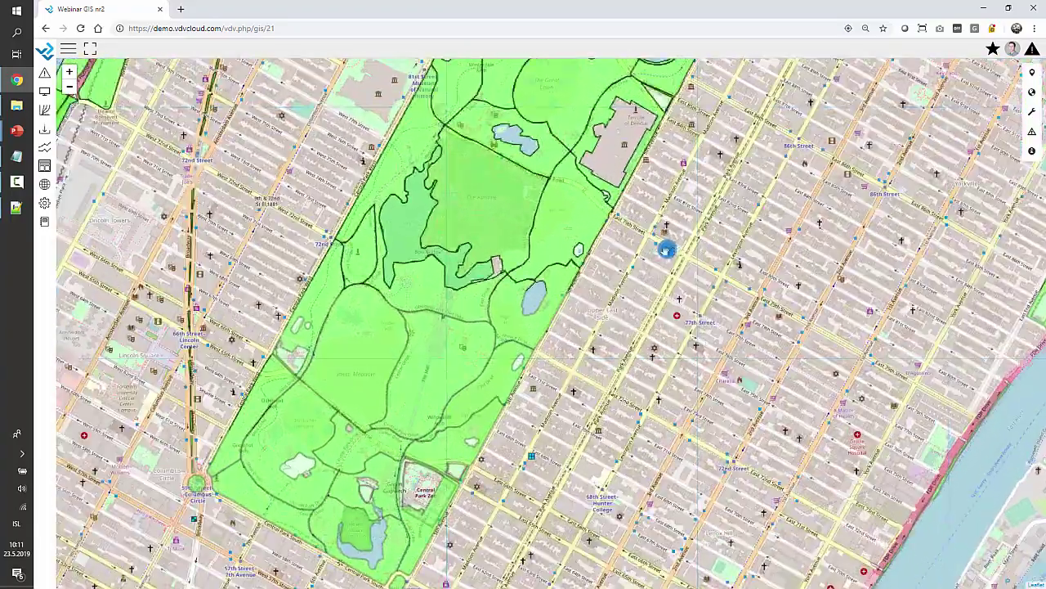
scroll(670, 245, up, 3)
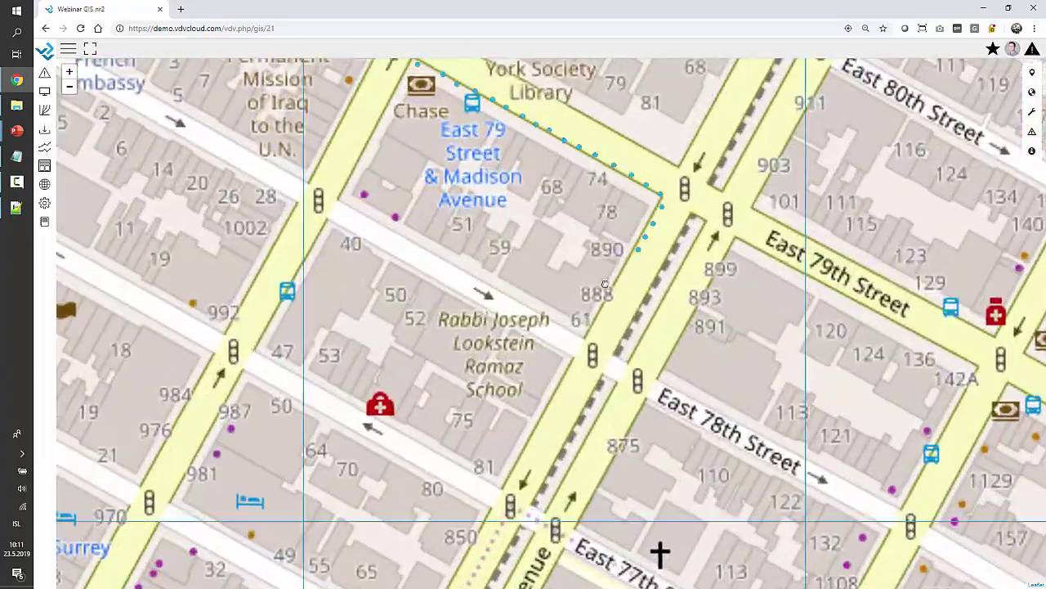
drag(546, 197, 654, 316)
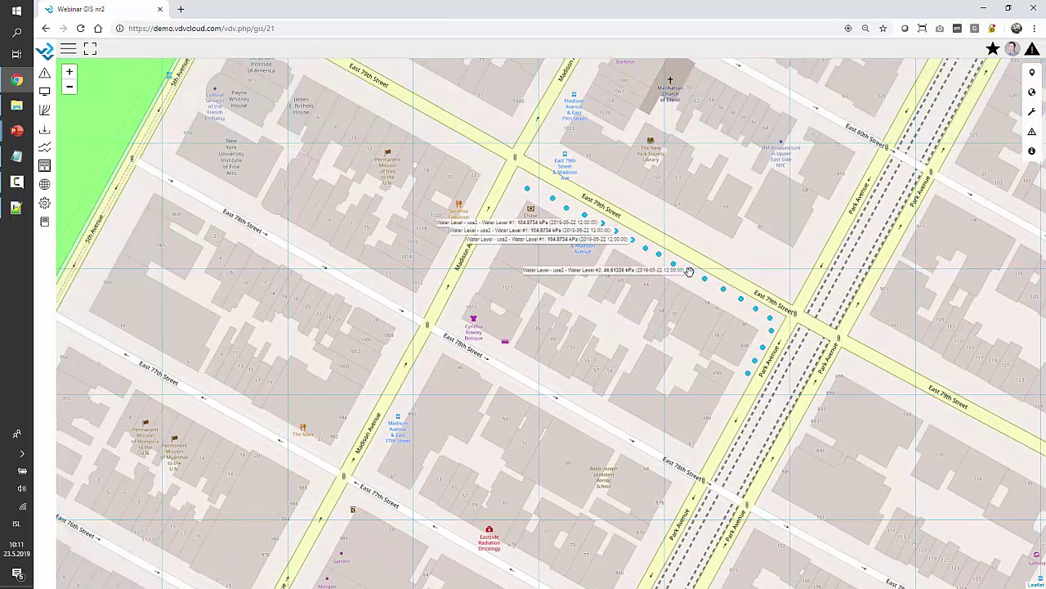
click(691, 274)
click(164, 486)
click(169, 434)
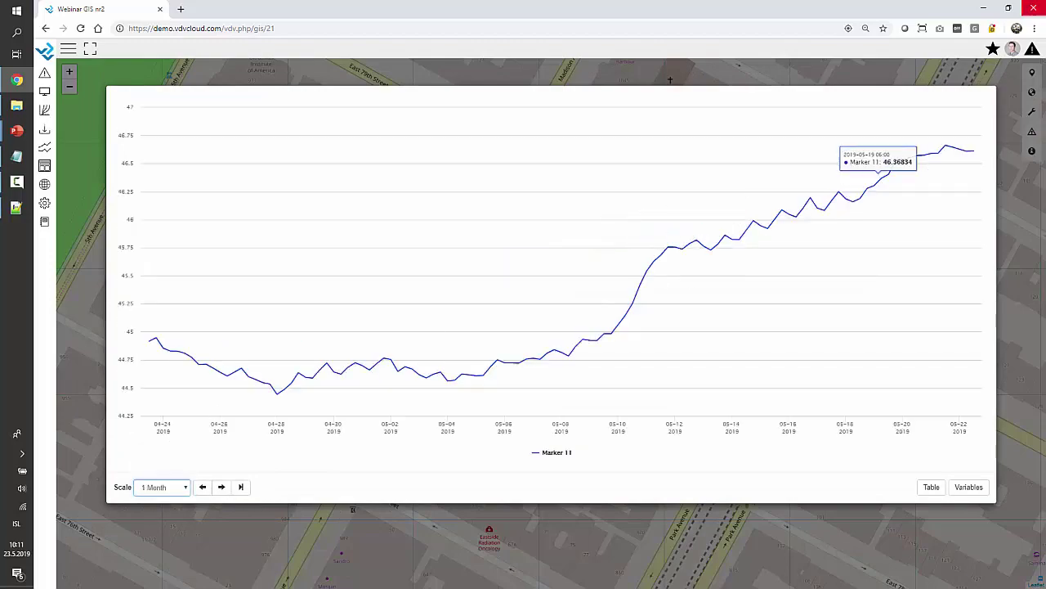
click(929, 74)
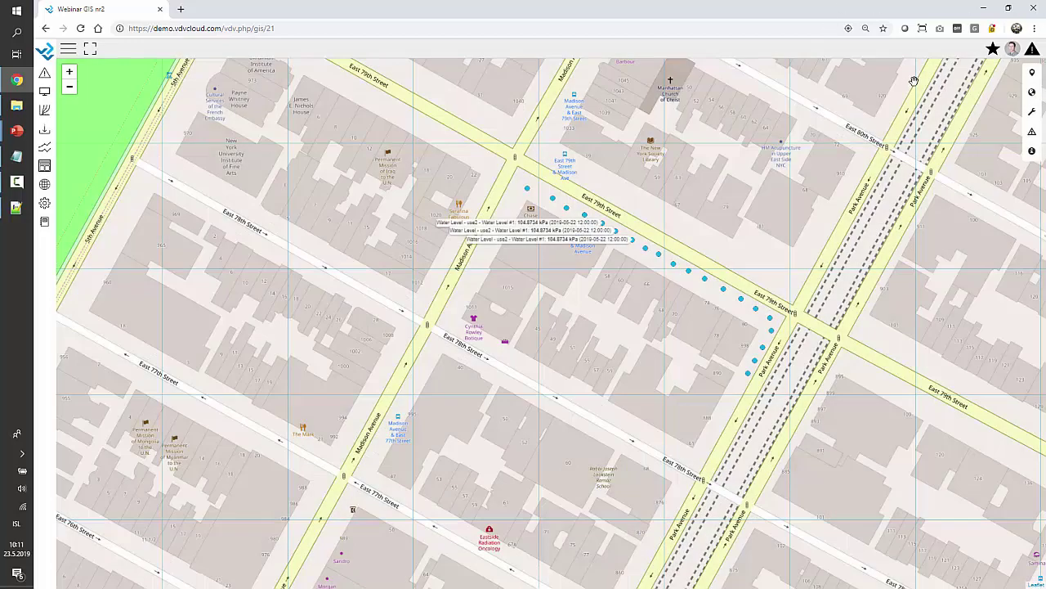
Look over the parks layer around the south of Central Park and open the Webinar GIS map.
scroll(568, 339, down, 1)
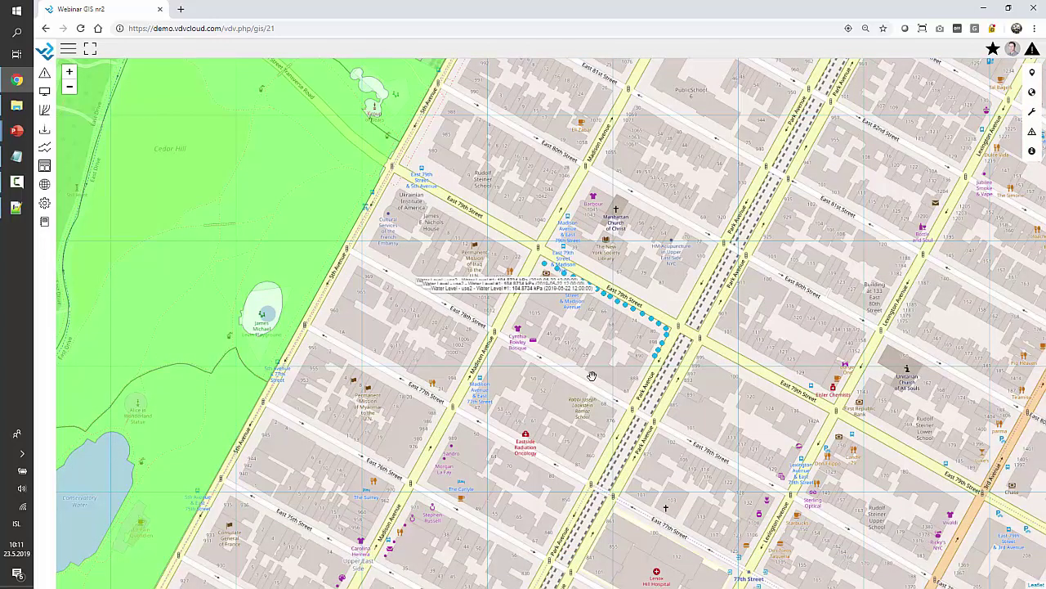
drag(612, 370, 692, 229)
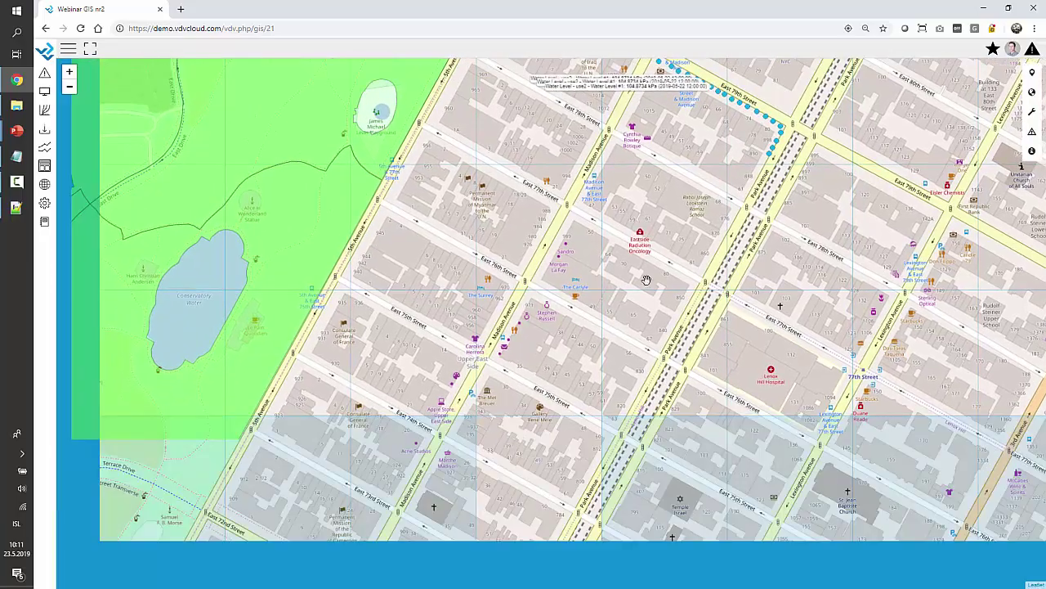
drag(565, 304, 607, 279)
scroll(606, 279, down, 1)
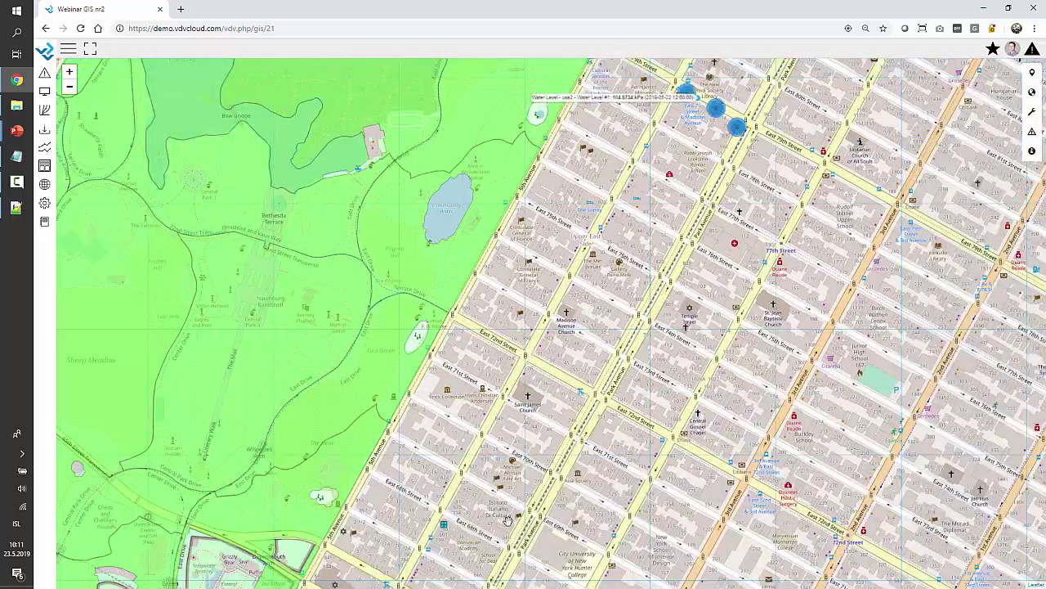
drag(500, 564, 592, 347)
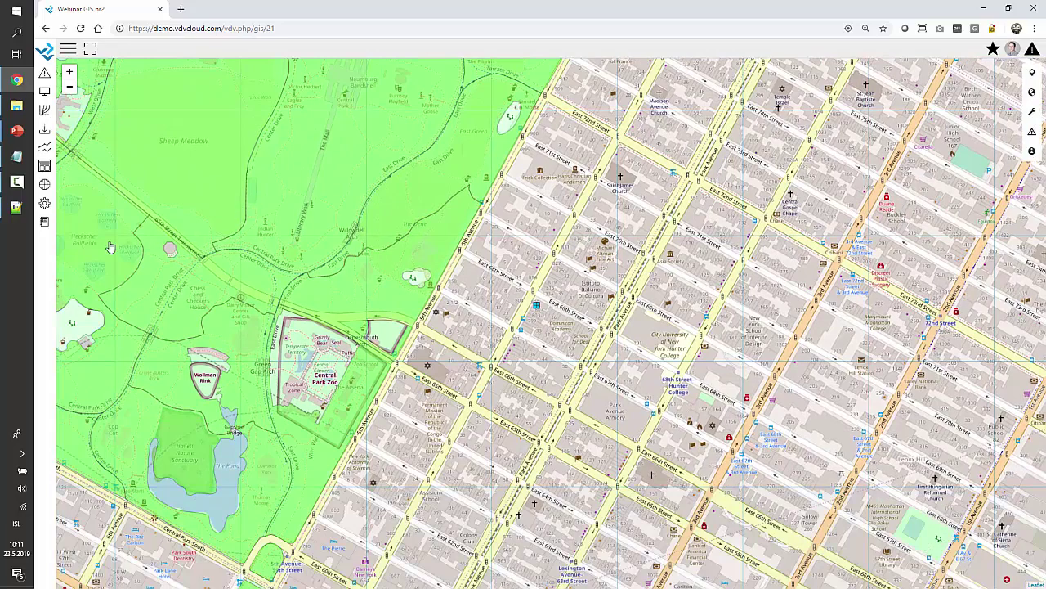
click(45, 185)
click(69, 107)
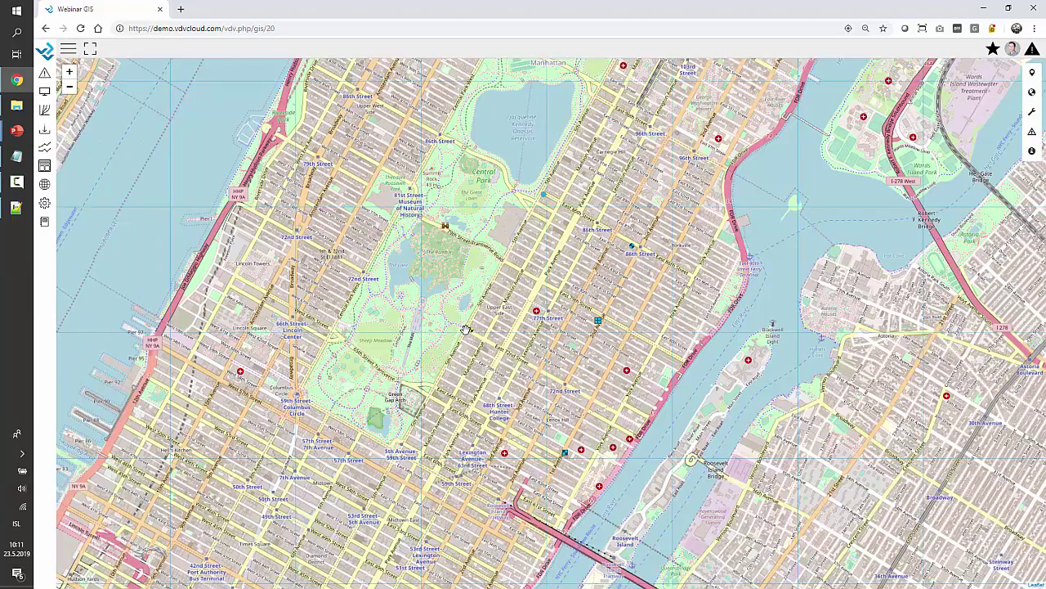
Open the graph of the marker at East 72nd Street beside Central Park, view it at a 1 week scale, and close it.
scroll(465, 353, up, 1)
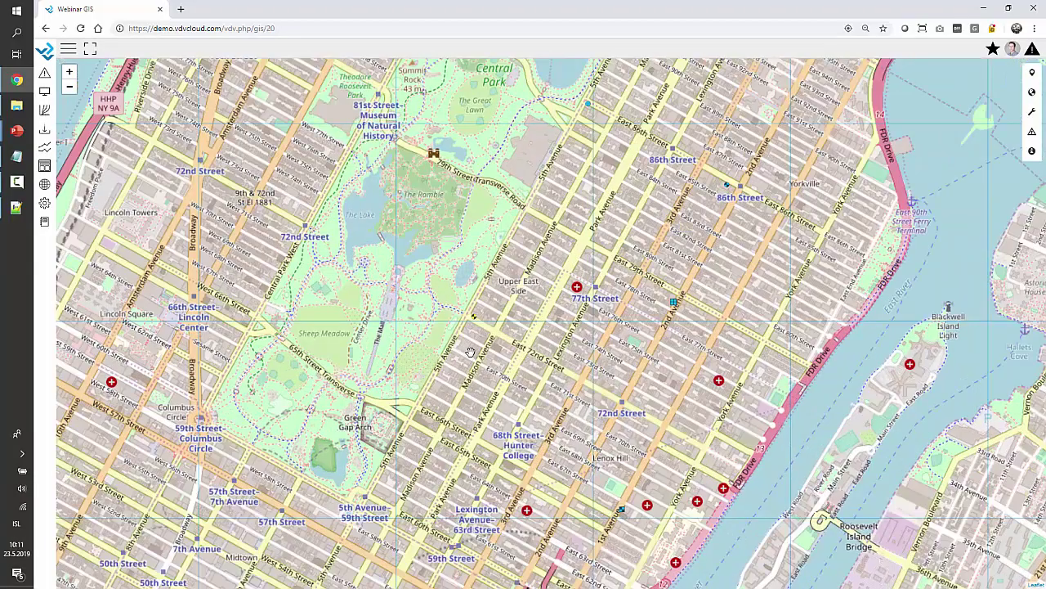
scroll(467, 352, up, 1)
drag(520, 335, 438, 446)
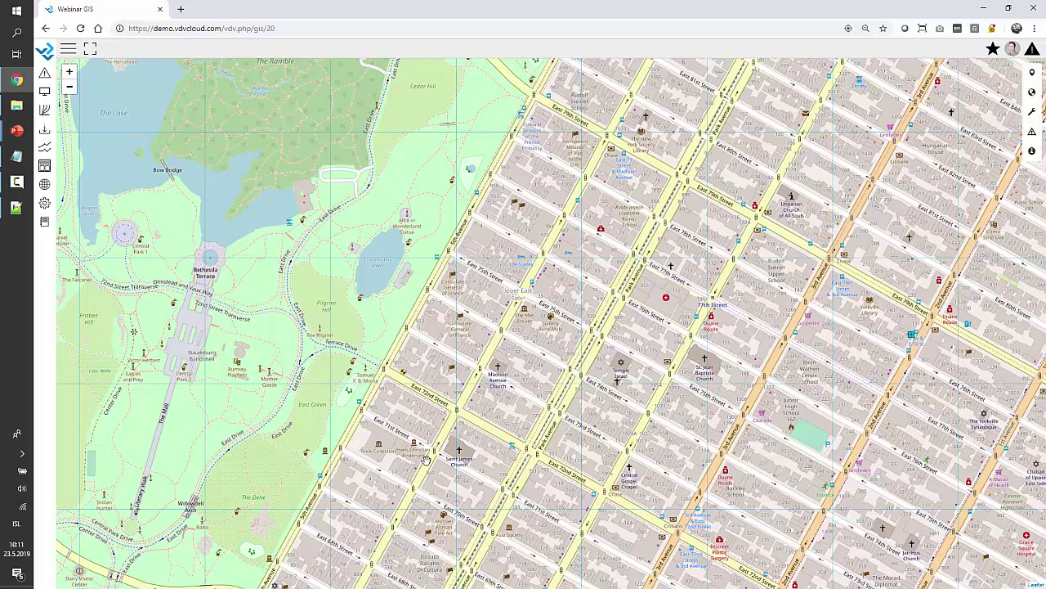
click(403, 379)
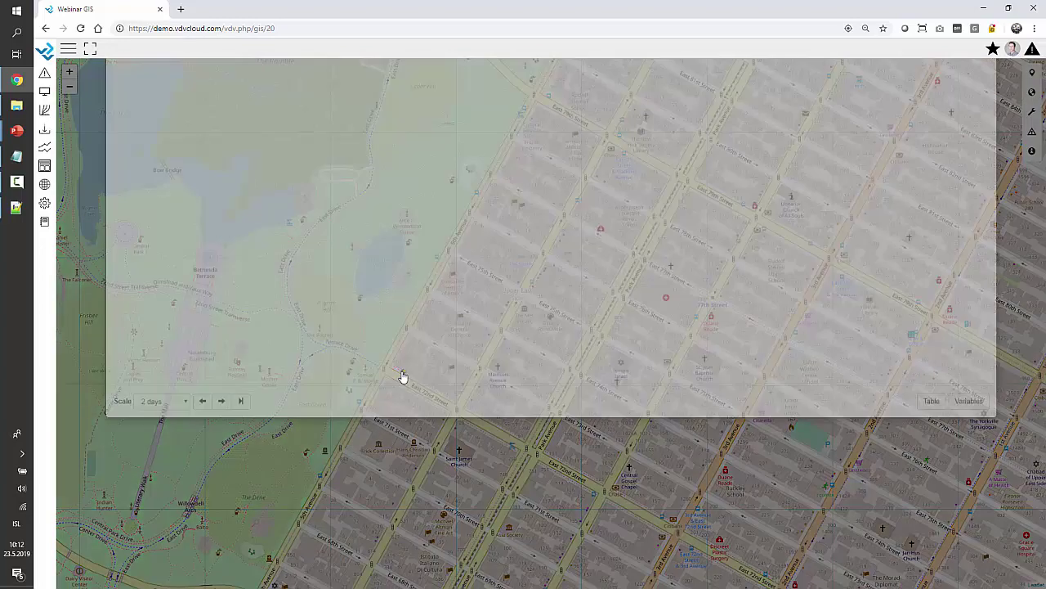
click(163, 488)
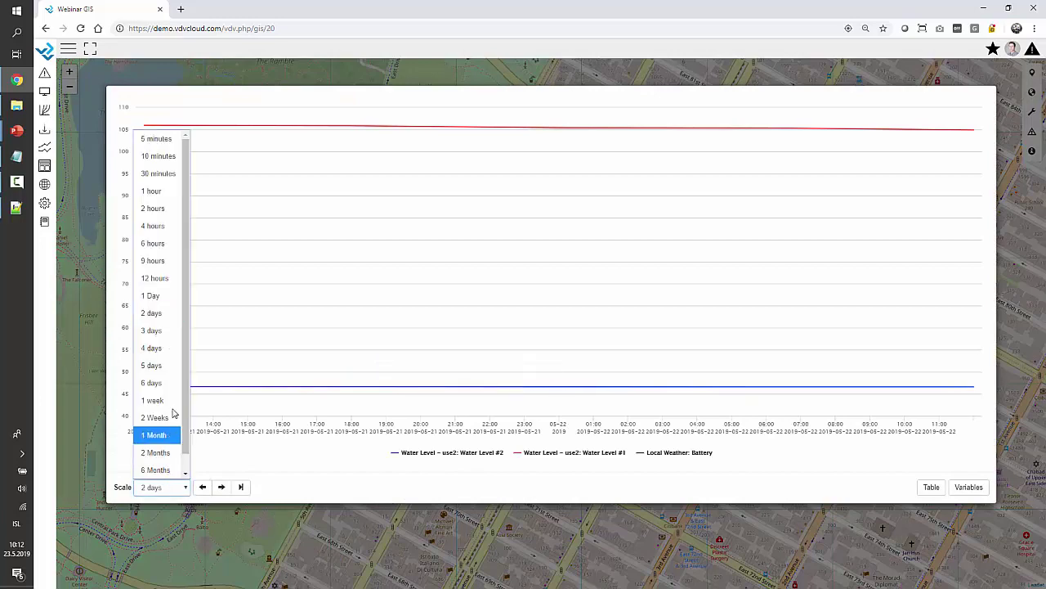
click(152, 399)
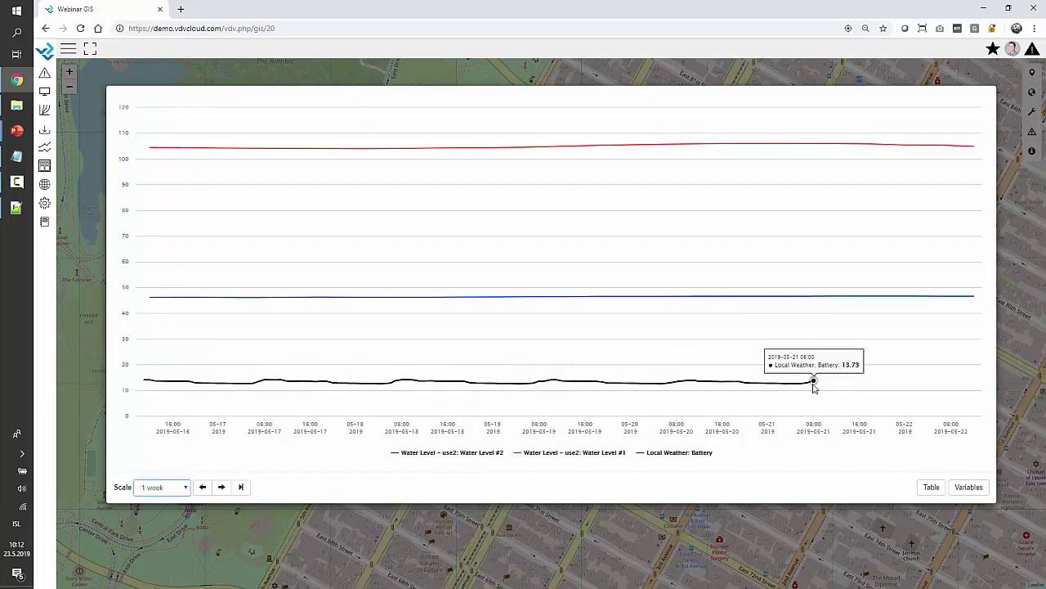
click(862, 66)
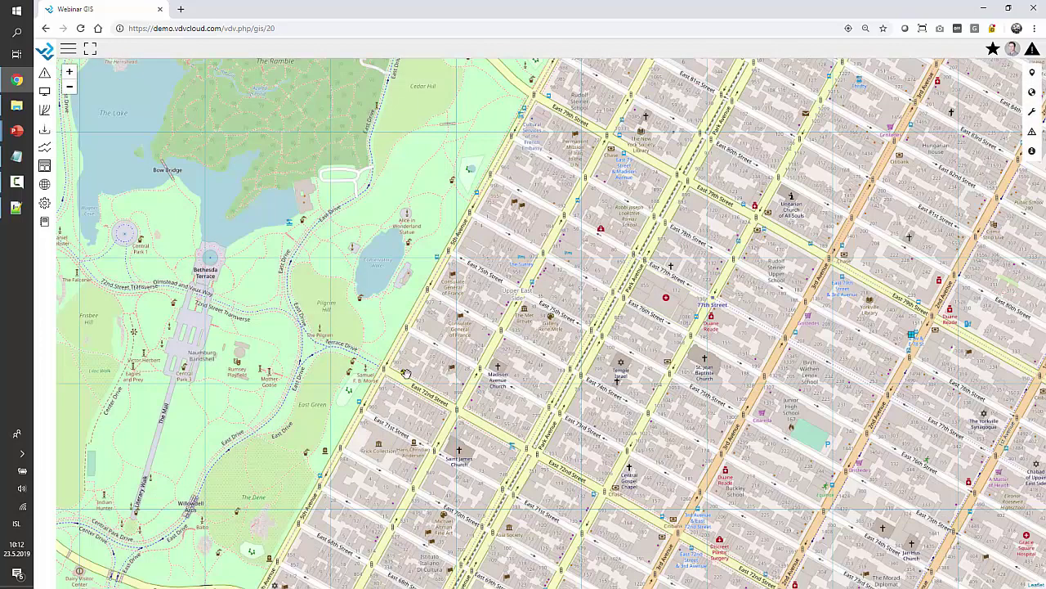
mouse_move(403, 374)
scroll(455, 404, down, 2)
drag(533, 438, 480, 399)
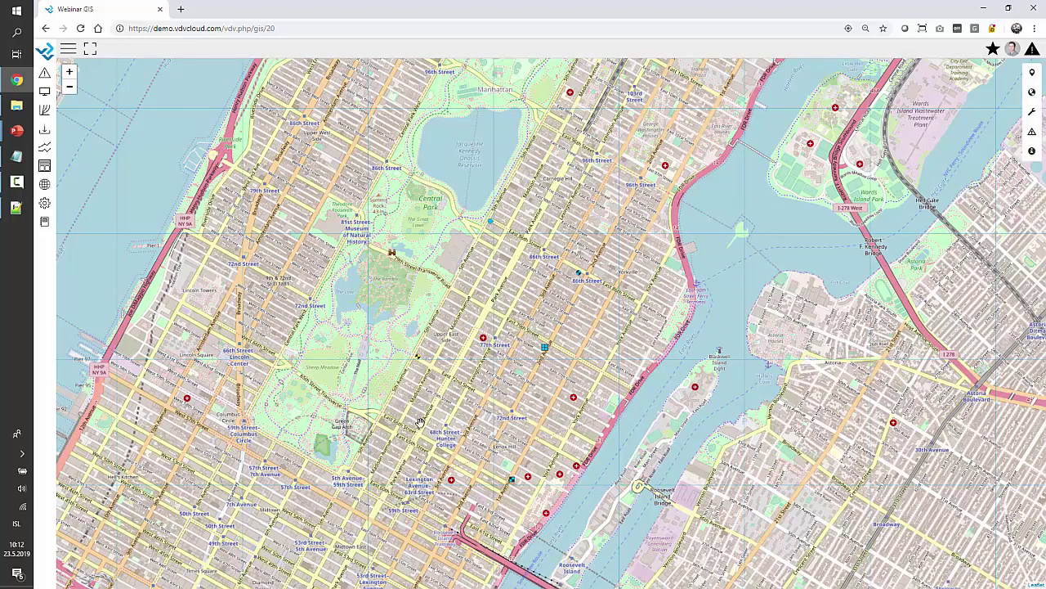
drag(476, 370, 403, 432)
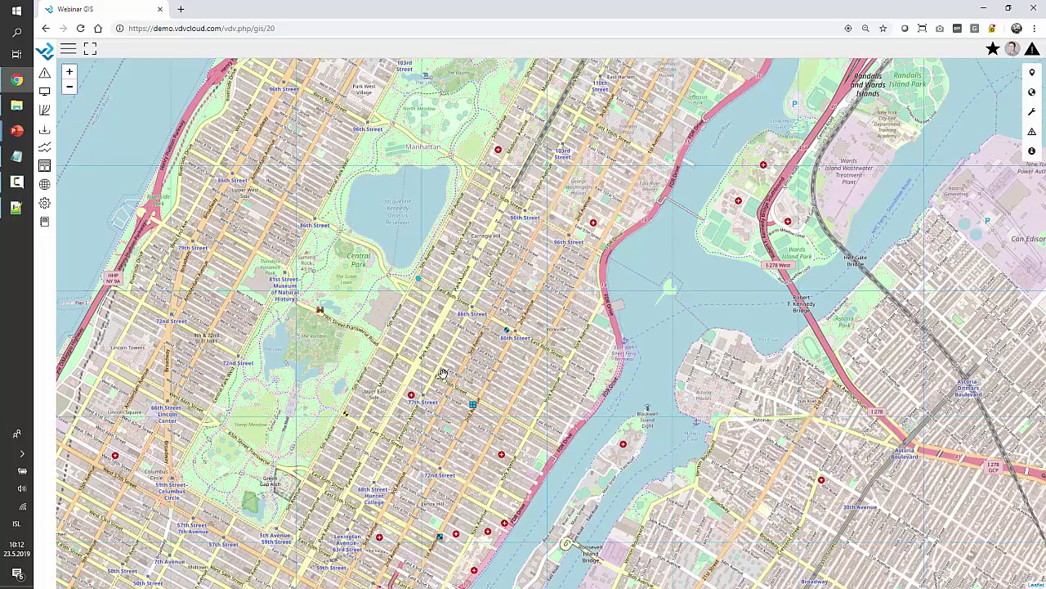
scroll(441, 372, down, 1)
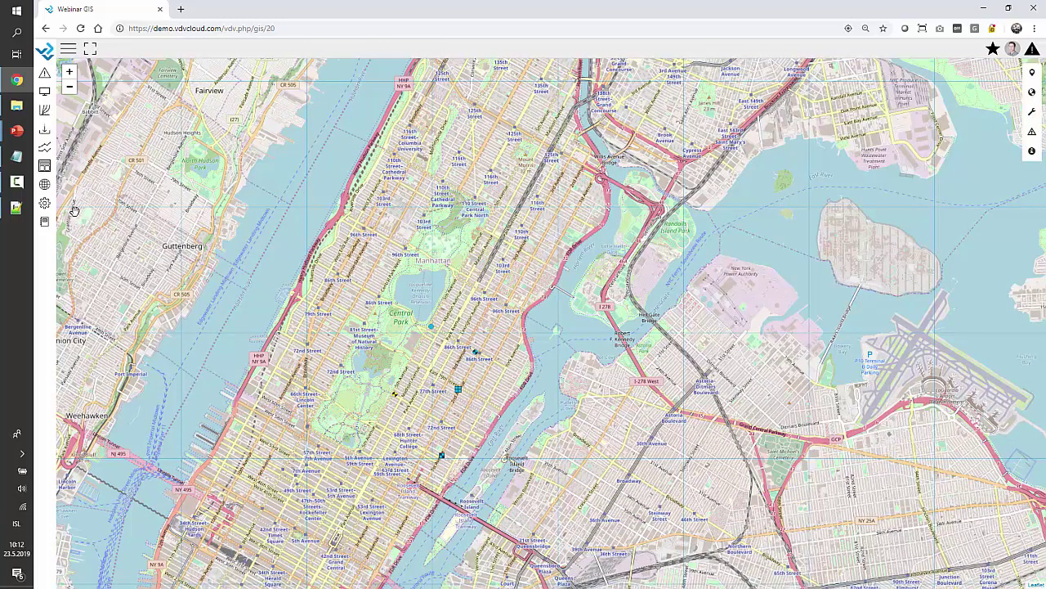
Go to the GIS setup and open the list of GIS icons.
click(45, 206)
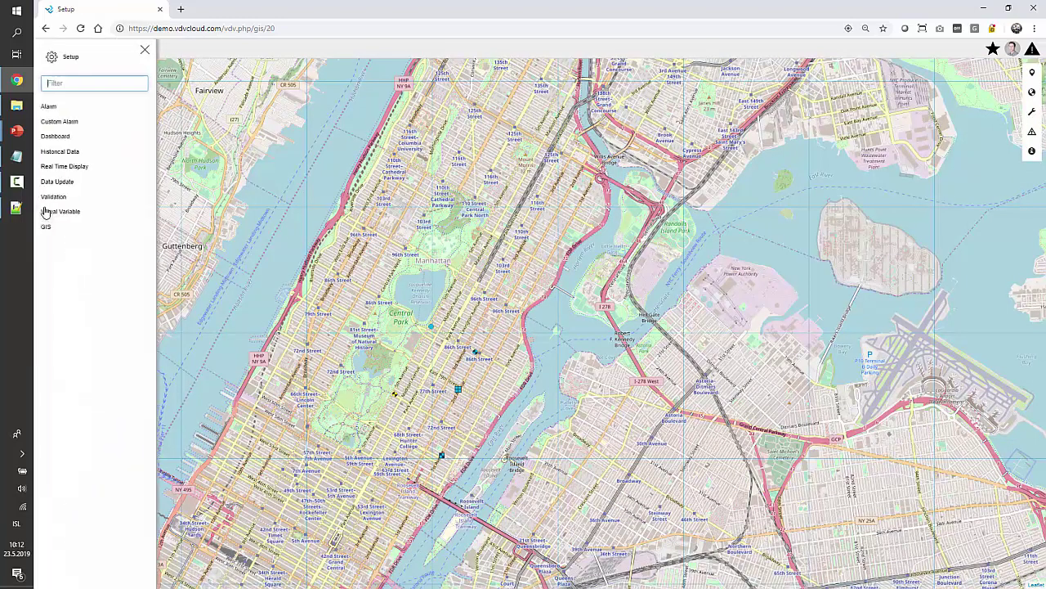
click(49, 229)
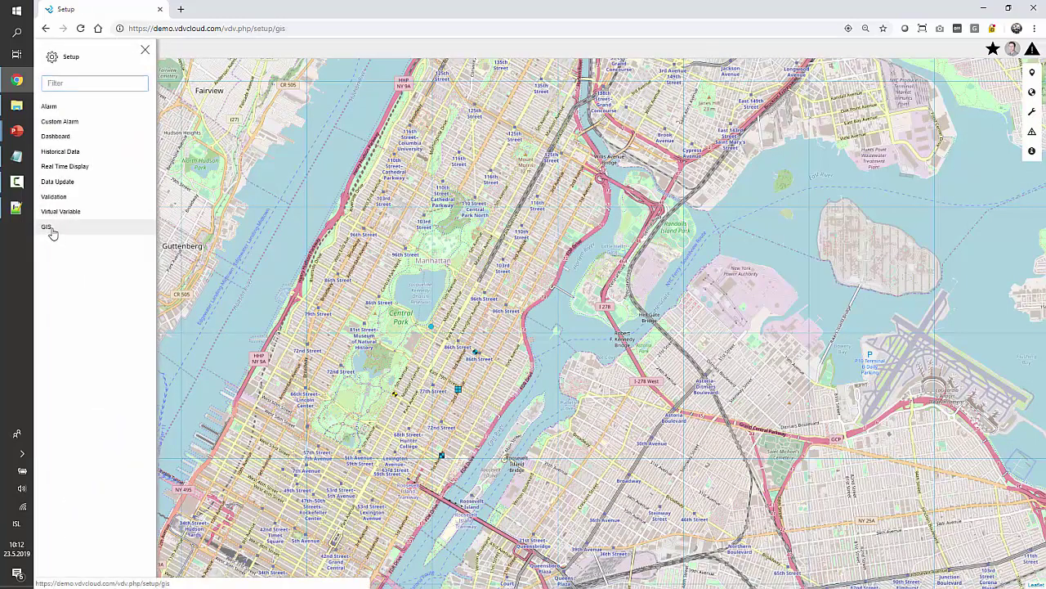
click(143, 53)
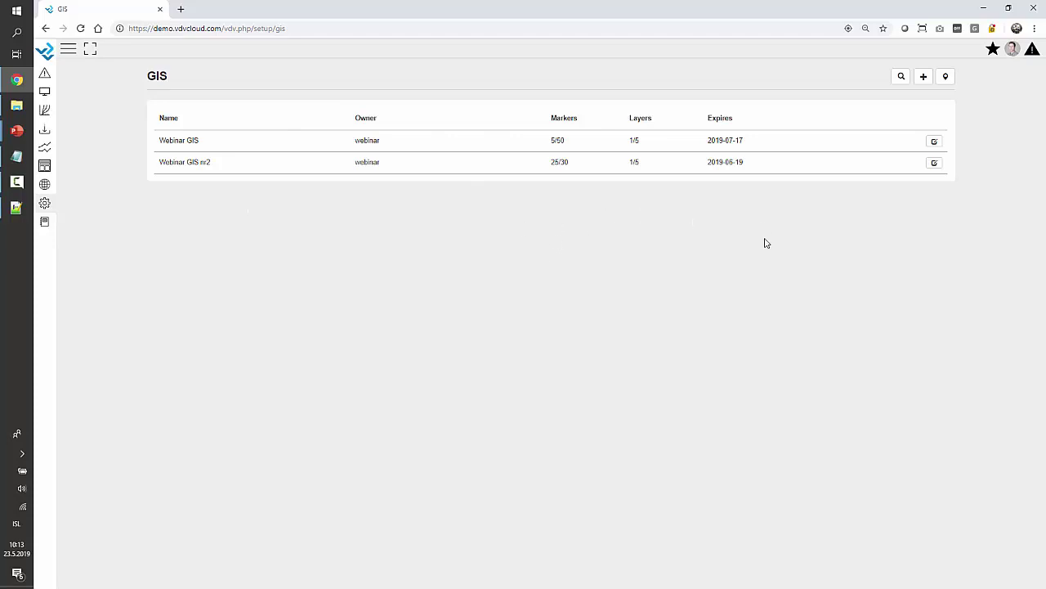
click(947, 82)
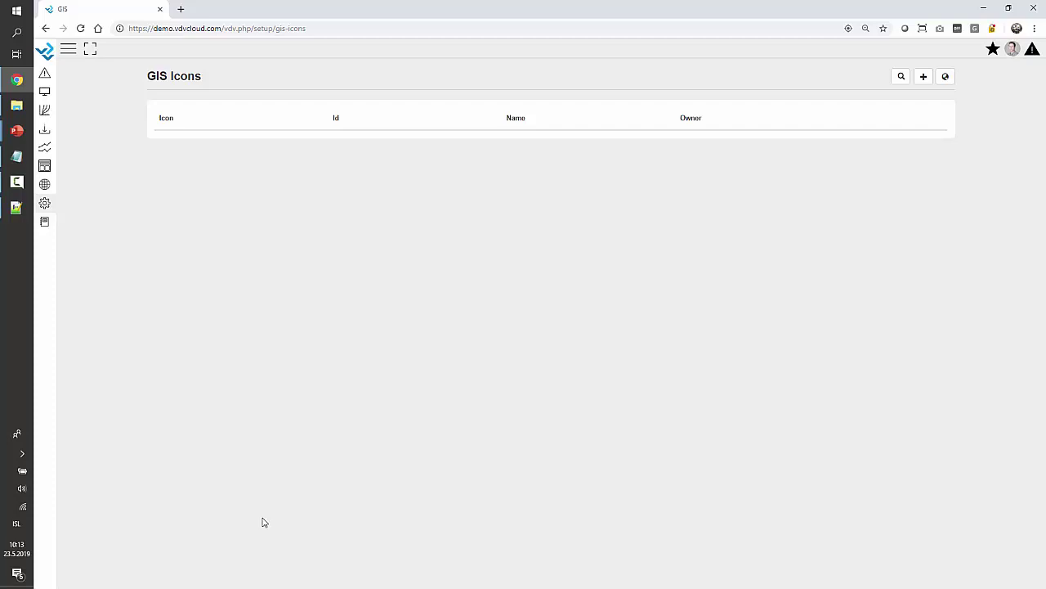
Start a new GIS icon and set its owner to webinar.
click(924, 78)
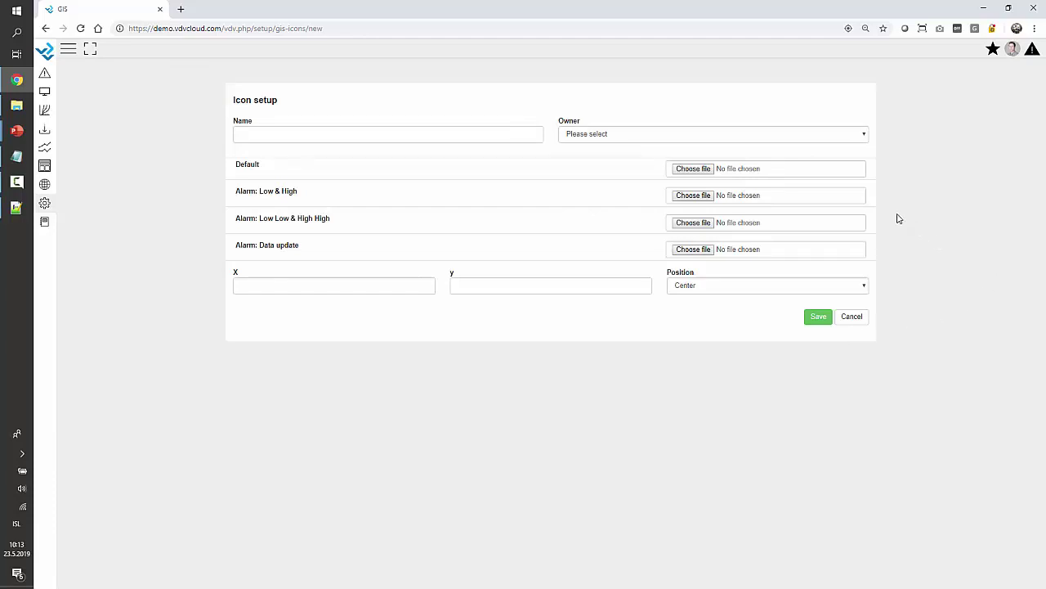
click(627, 136)
click(611, 239)
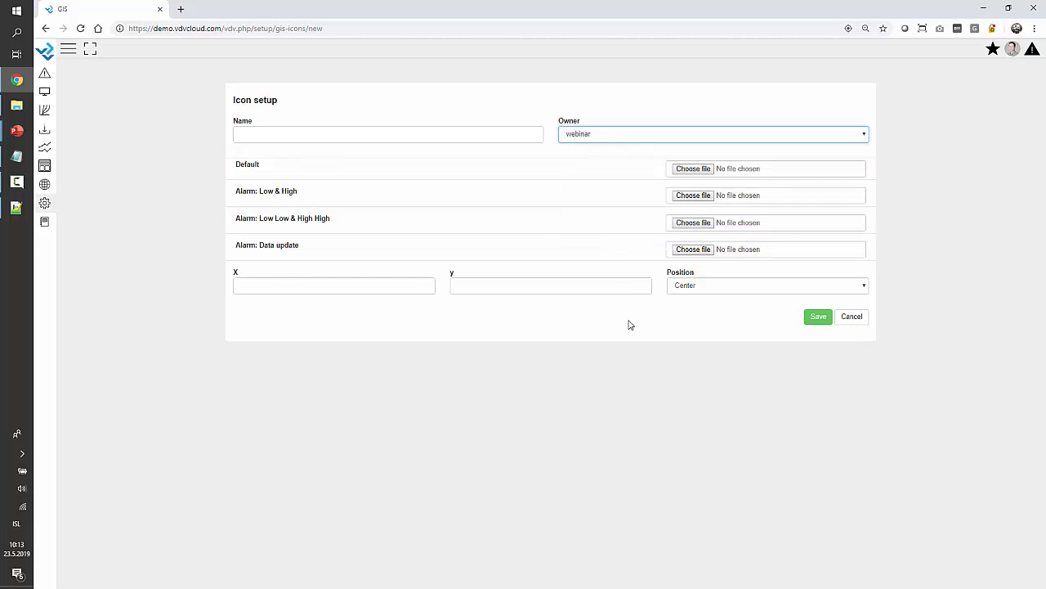
double_click(242, 168)
click(244, 171)
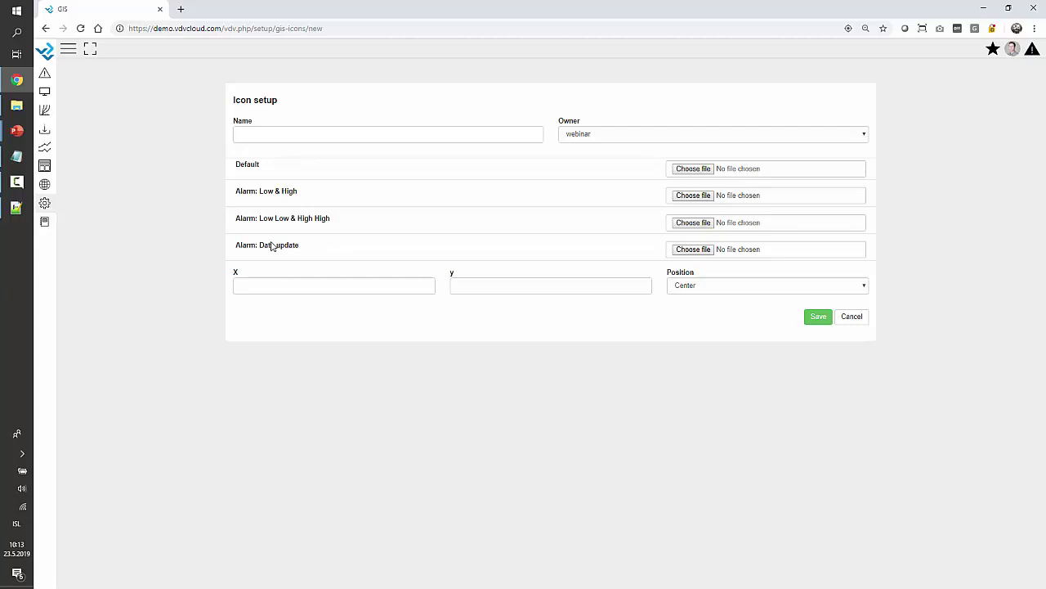
Choose Water-normal.png from the Icons folder as the icon's Default image.
click(693, 169)
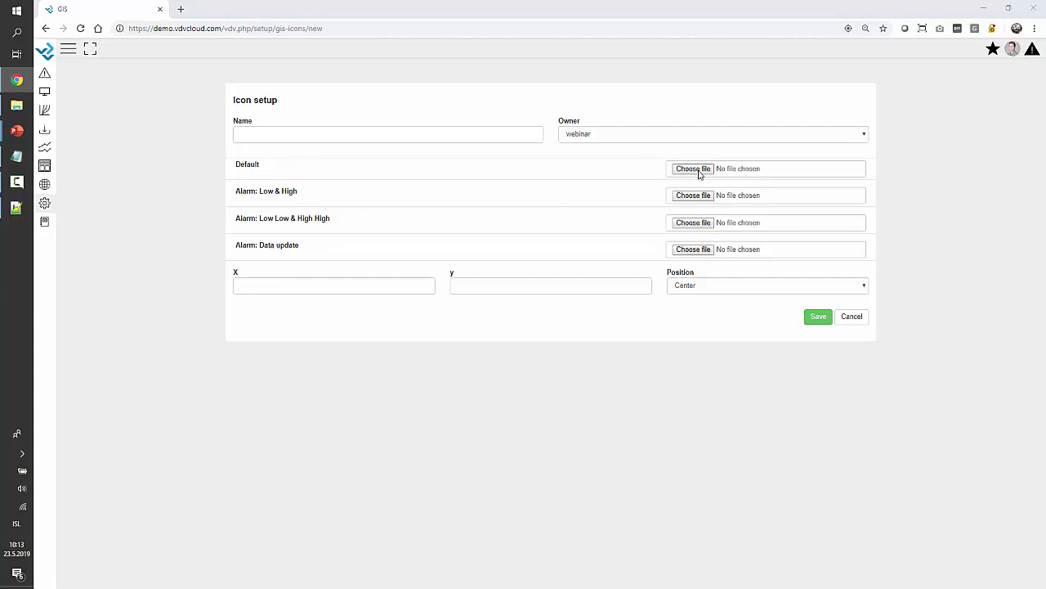
double_click(152, 76)
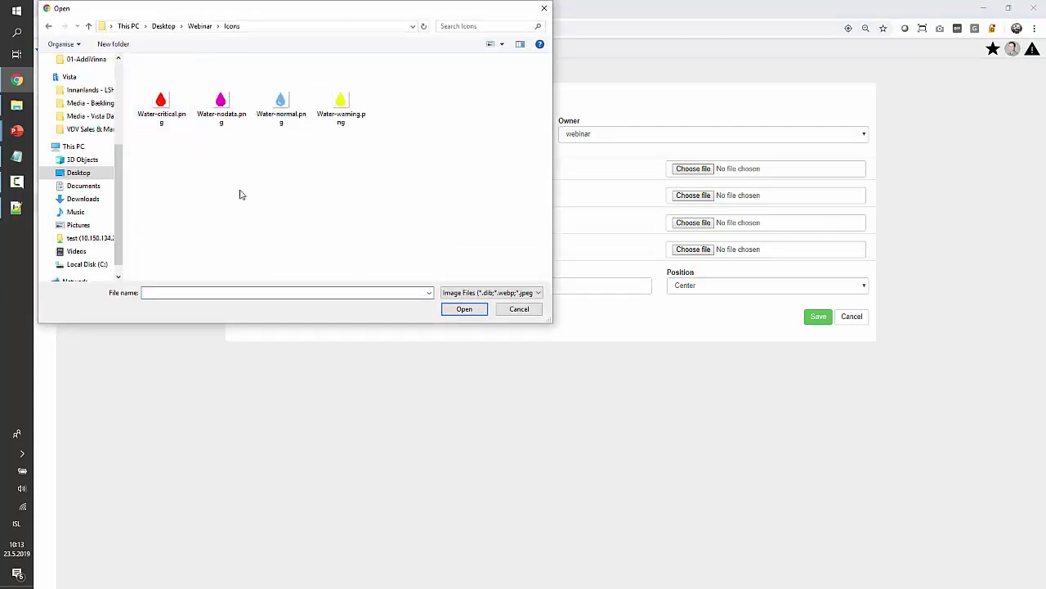
click(47, 77)
scroll(47, 90, up, 2)
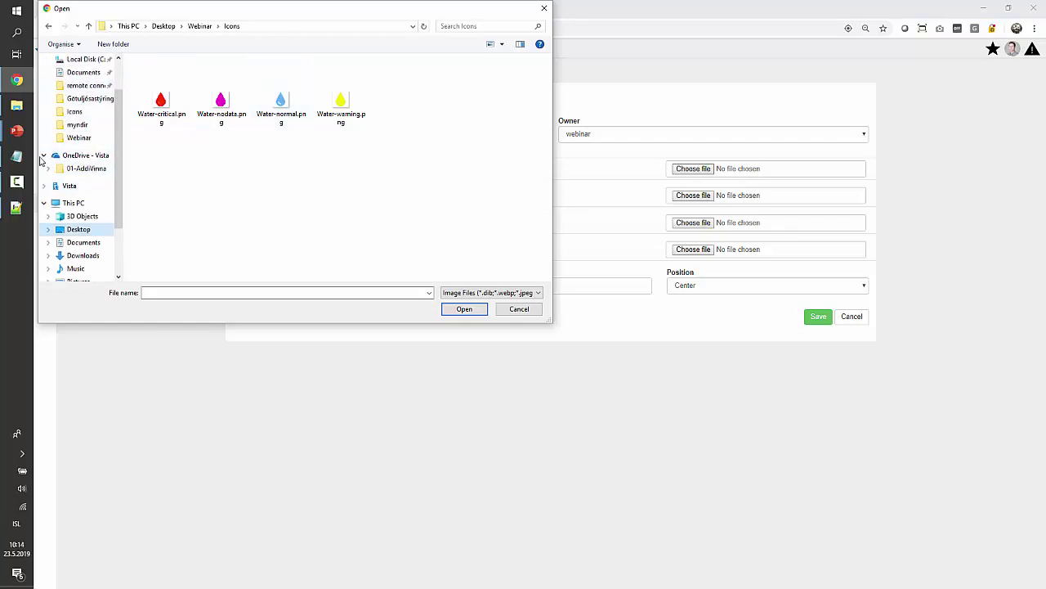
click(44, 156)
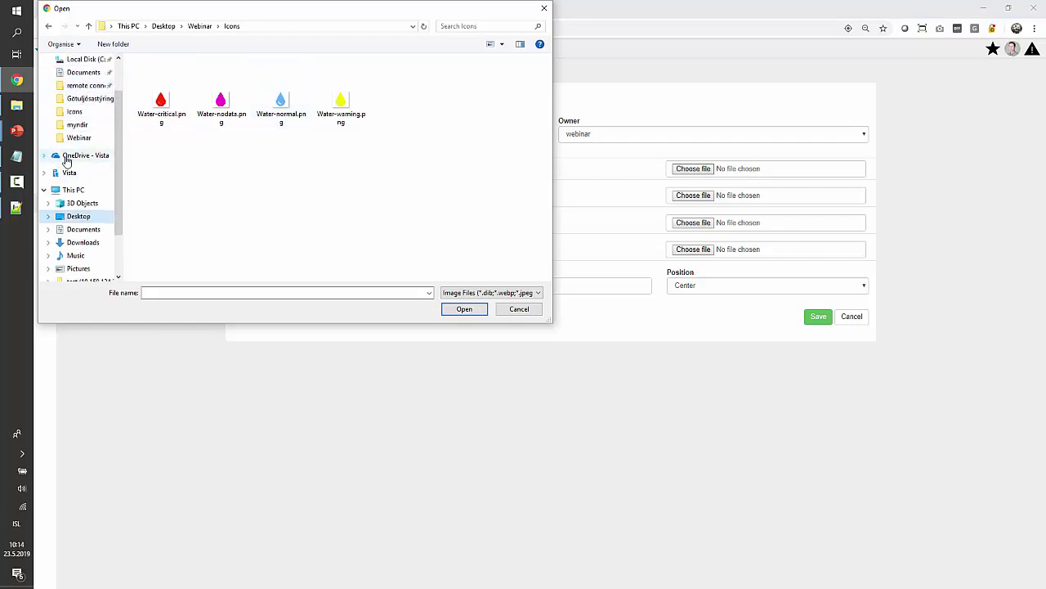
double_click(280, 106)
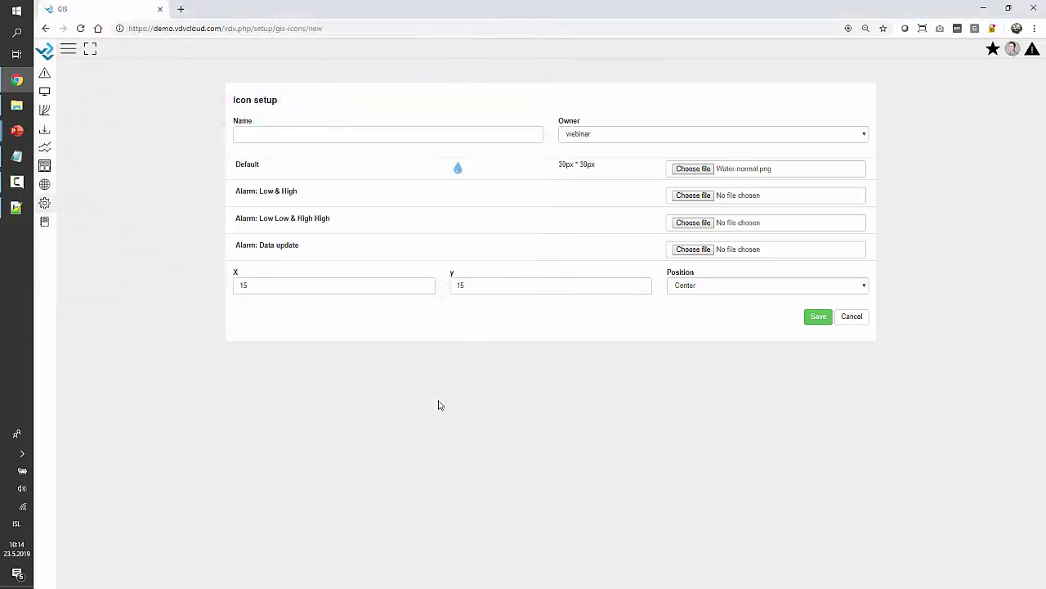
Choose Water-warning.png as the image for the Low & High alarm.
click(694, 195)
click(350, 102)
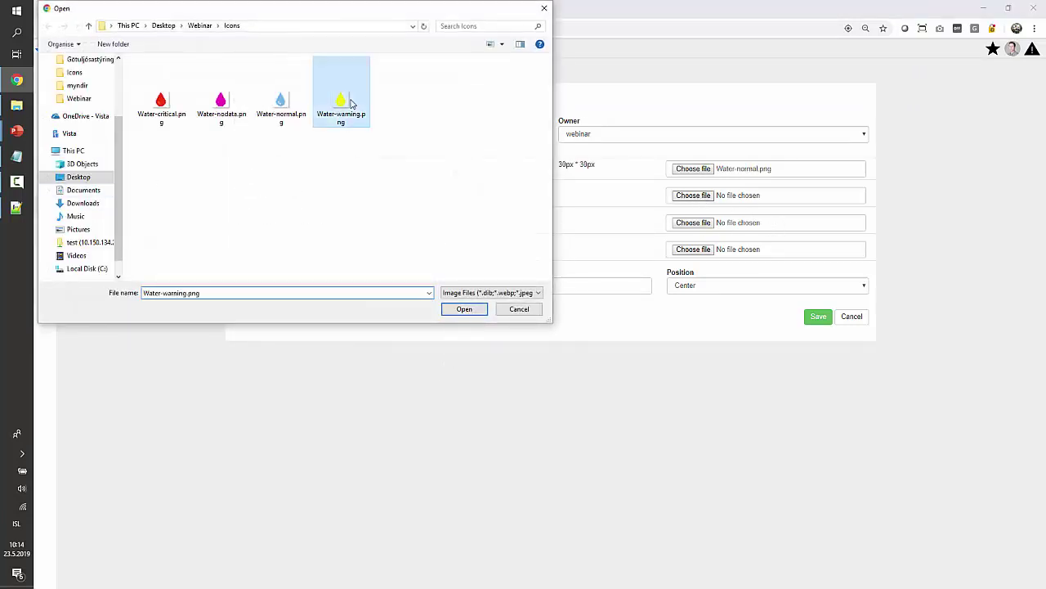
double_click(350, 102)
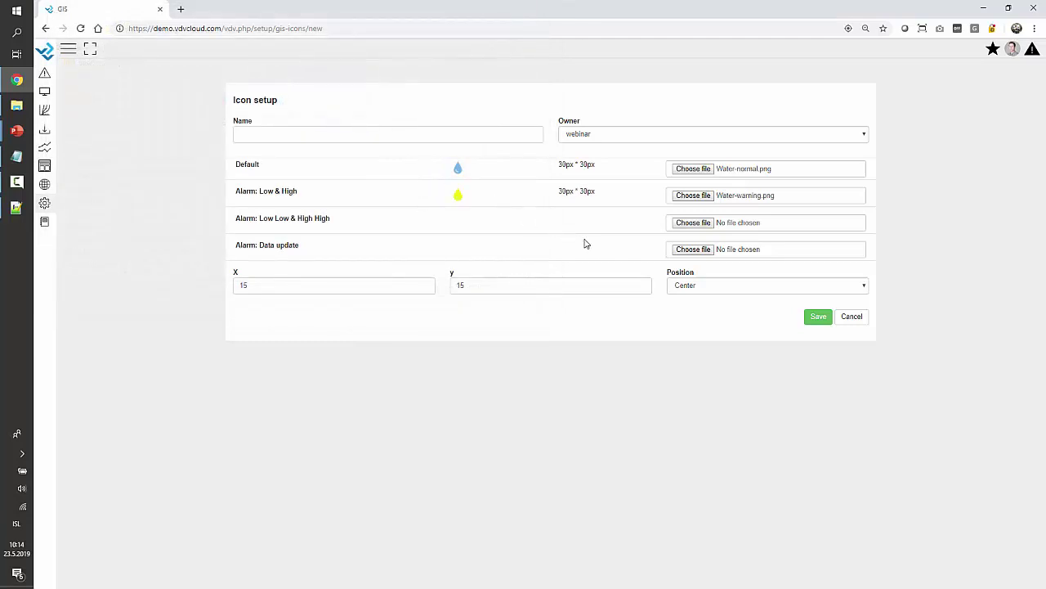
Assign Water-critical.png to the Low Low & High High alarm and Water-nodata.png to the Data update alarm.
click(693, 222)
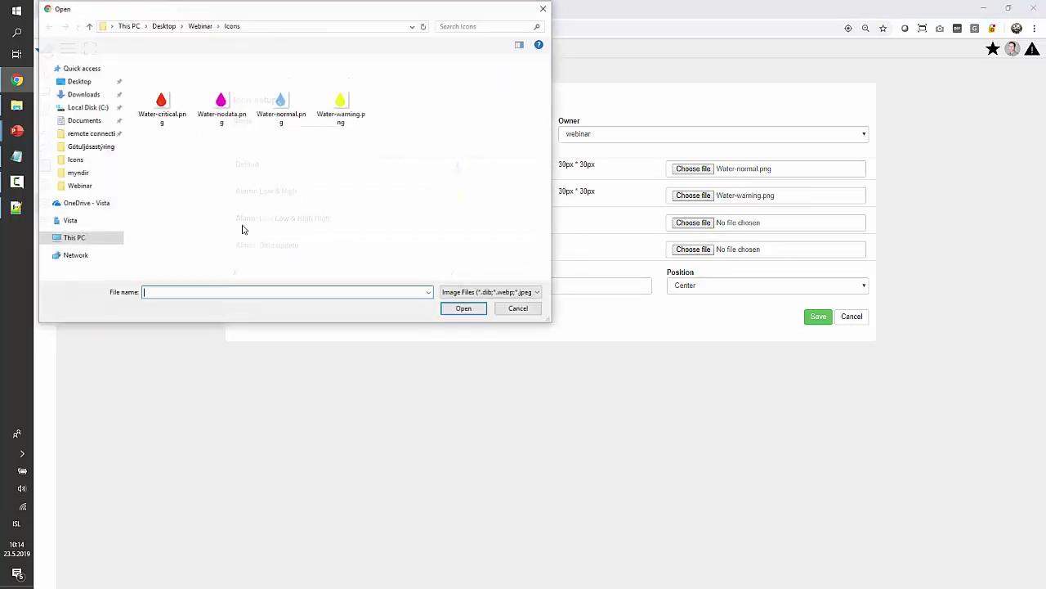
double_click(163, 104)
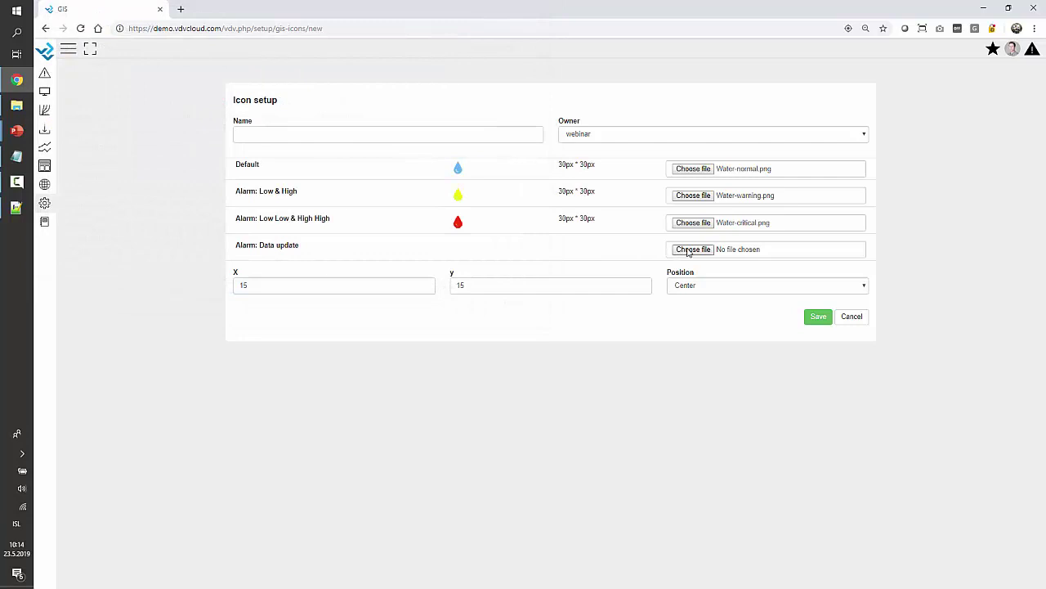
click(689, 251)
double_click(210, 105)
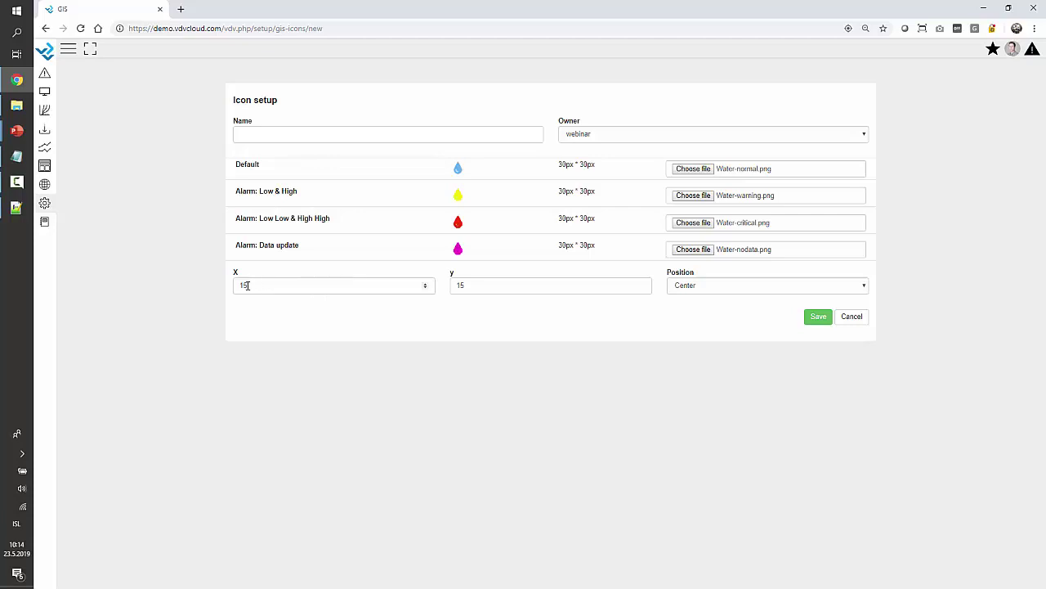
Name the icon Ground Water station and save it.
click(496, 284)
click(528, 349)
click(336, 132)
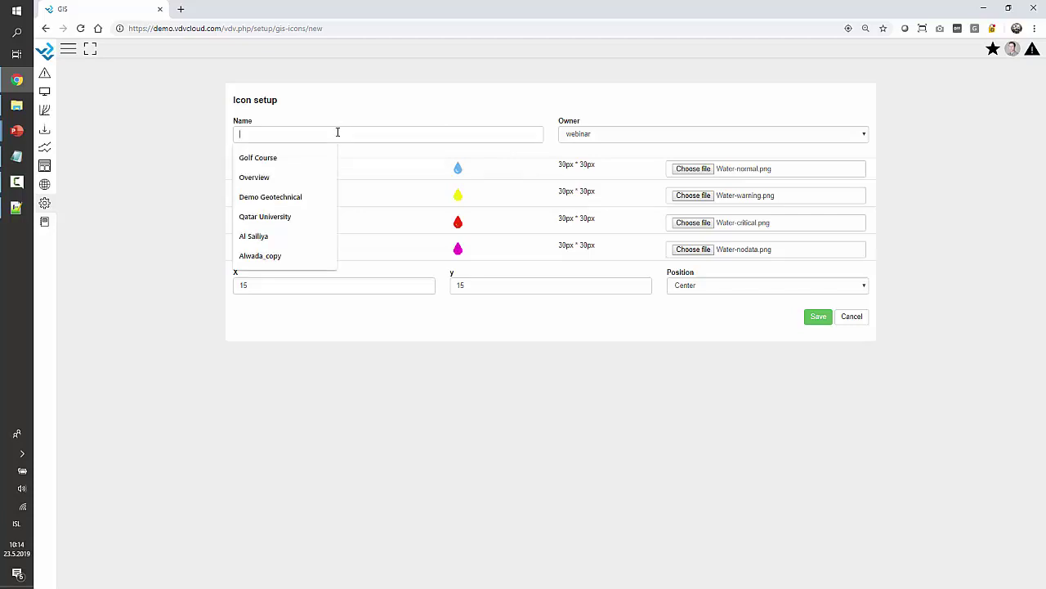
text(Ground Water station)
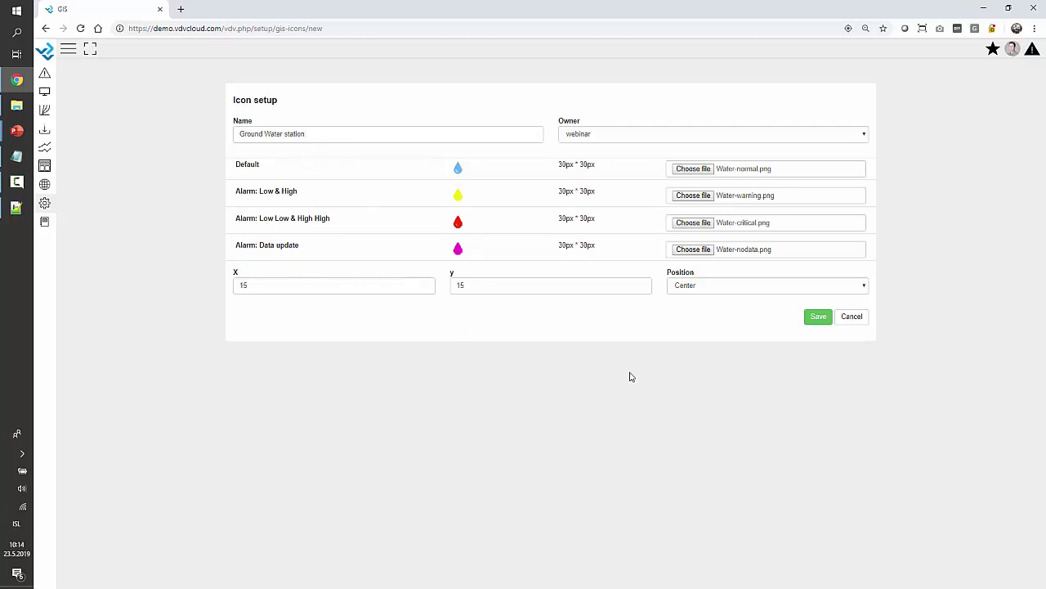
click(819, 317)
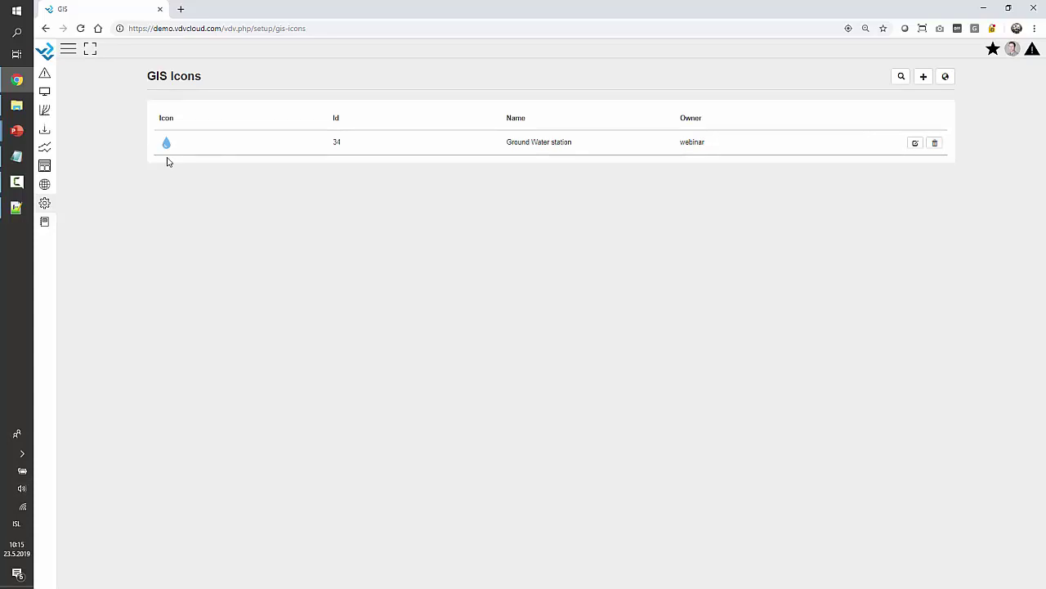
Return to the GIS setup, open Webinar GIS nr2 for editing and show its marker list.
click(44, 205)
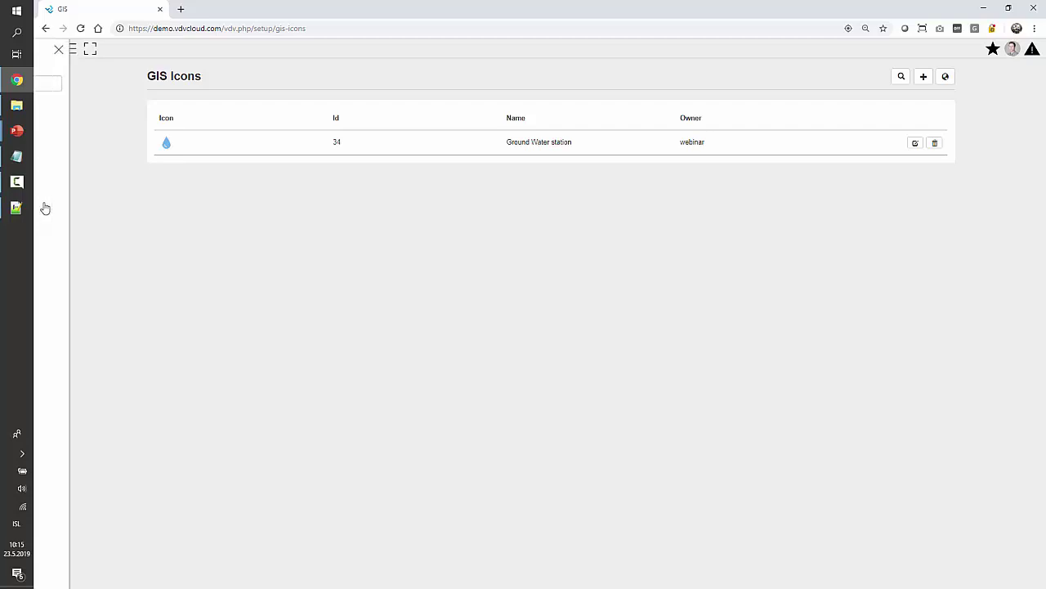
click(714, 210)
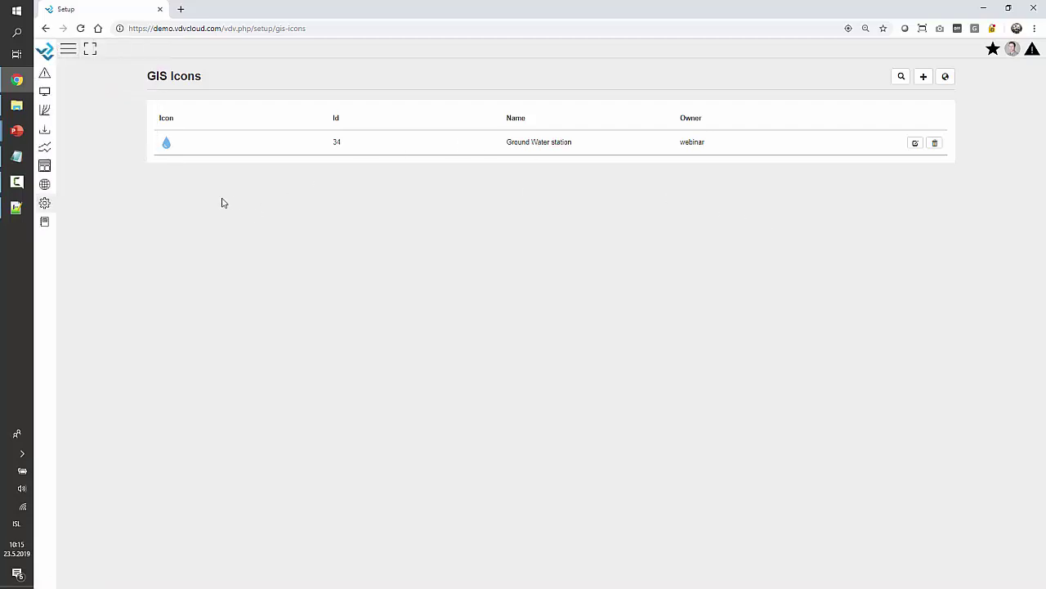
click(44, 203)
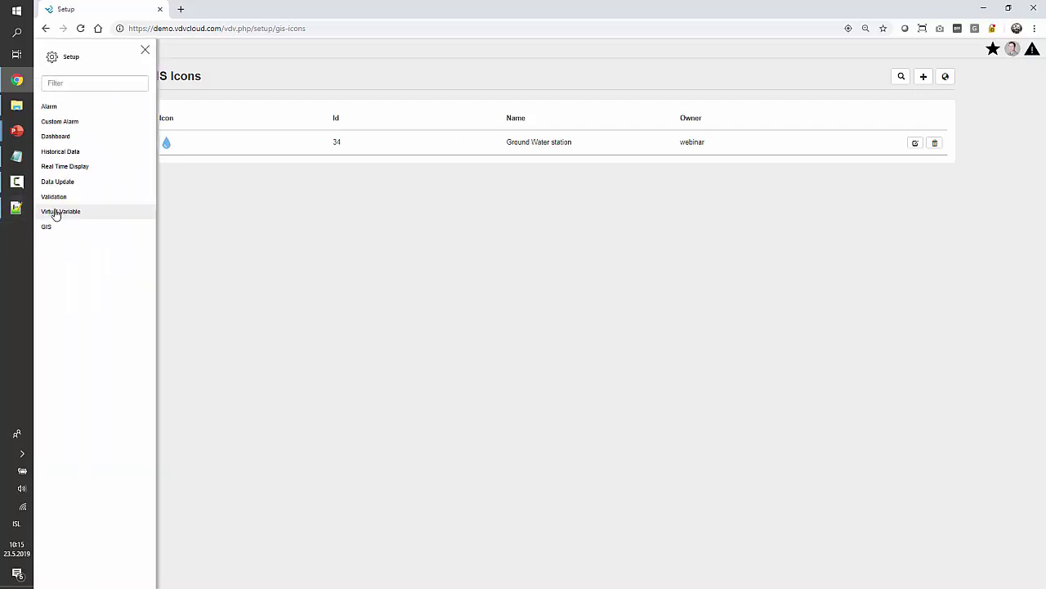
click(64, 227)
click(144, 49)
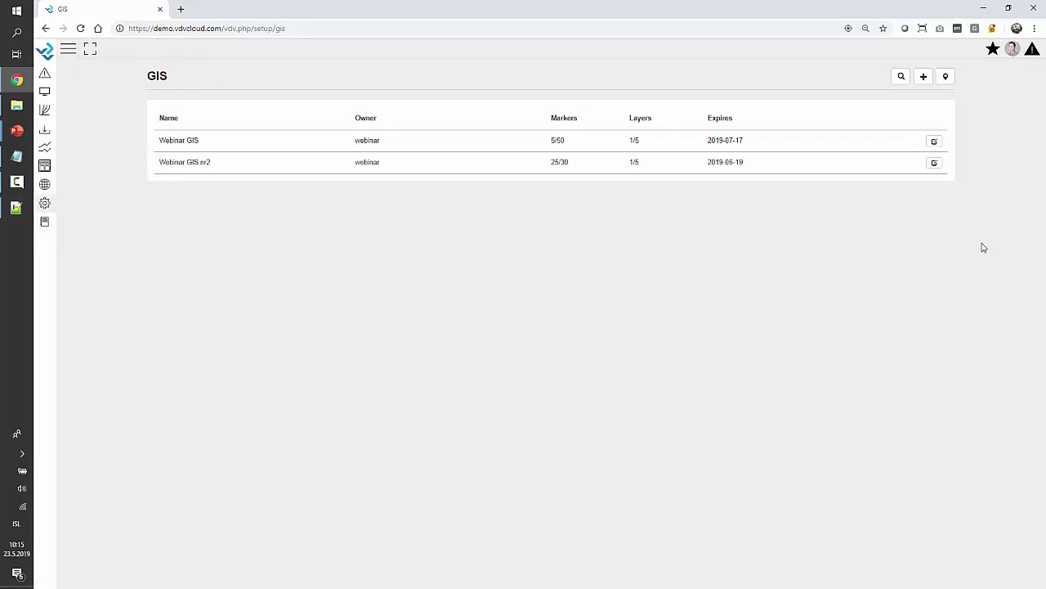
click(934, 163)
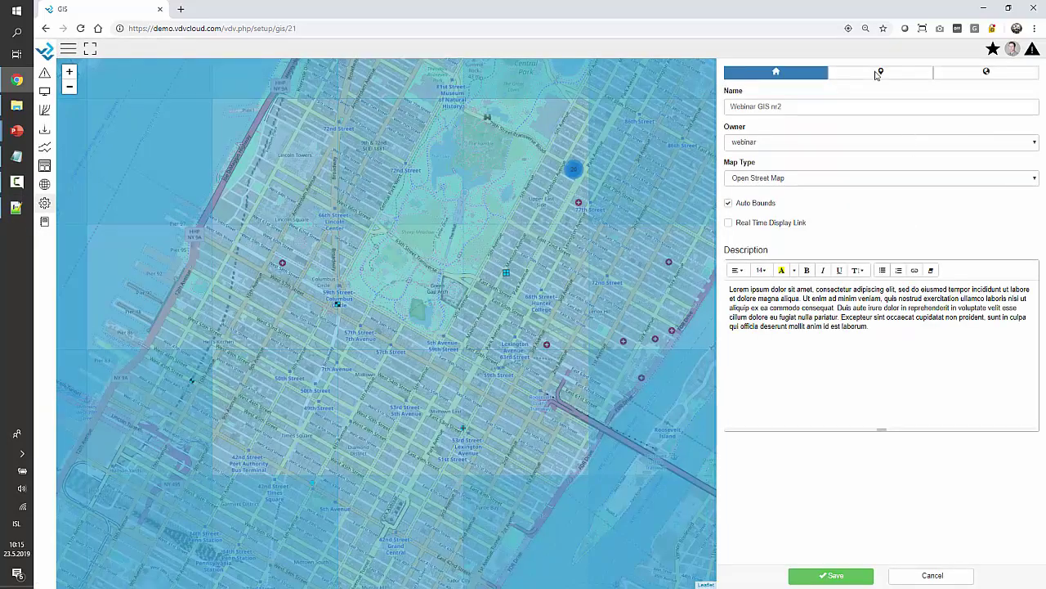
click(873, 75)
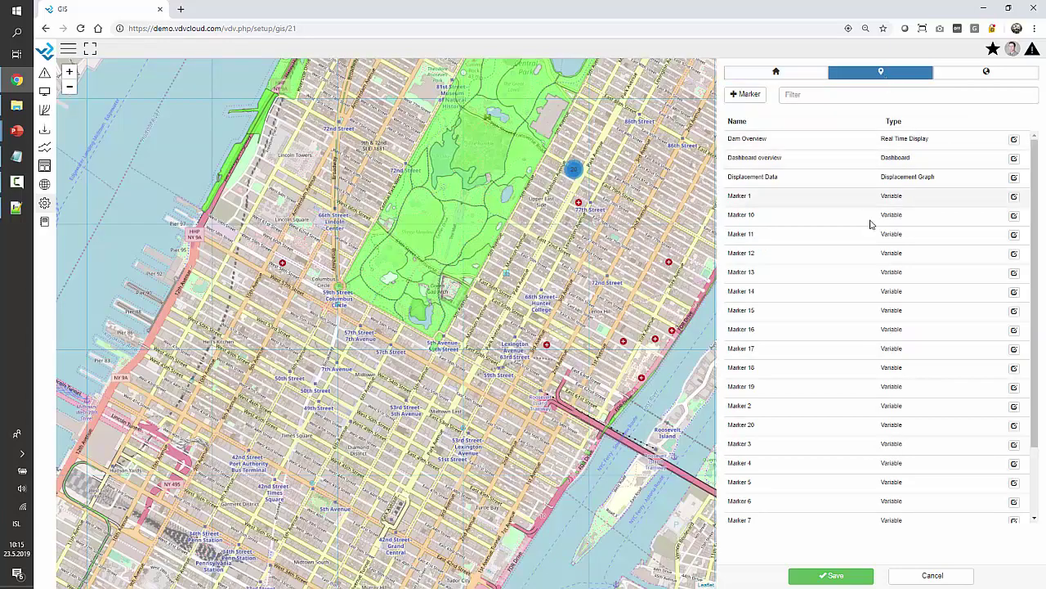
Add a Variable marker with Water Level #1 and Water Level #2 from the Water Level - use2 site, filtering the sites by water.
click(748, 97)
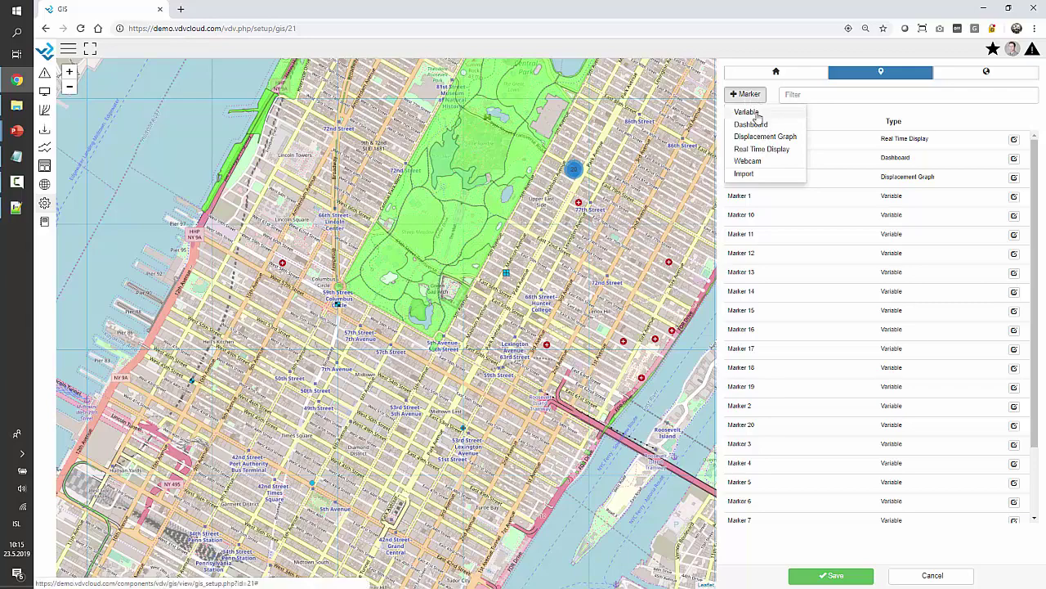
click(756, 116)
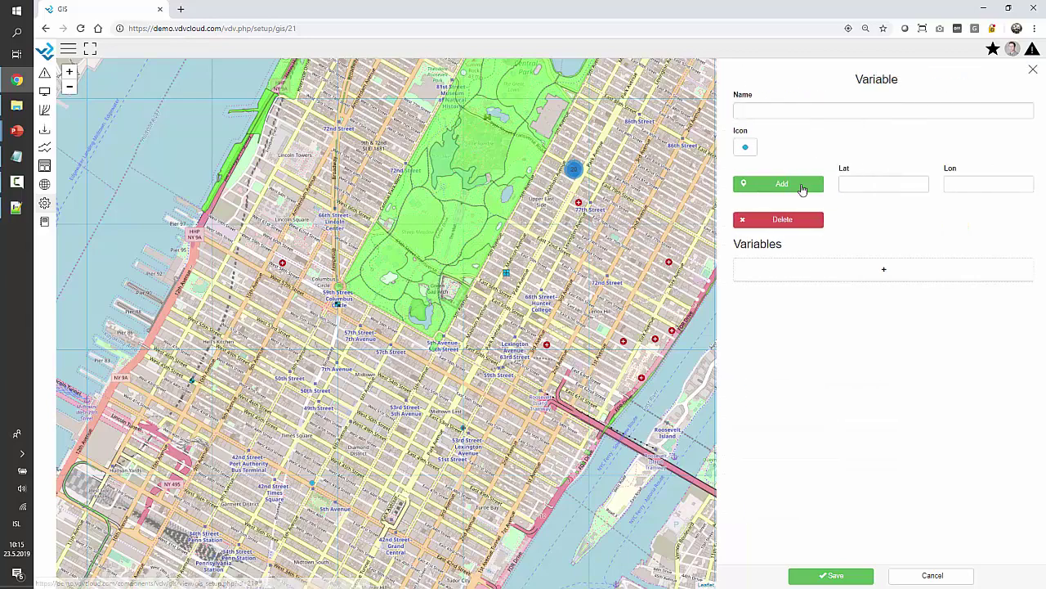
click(855, 278)
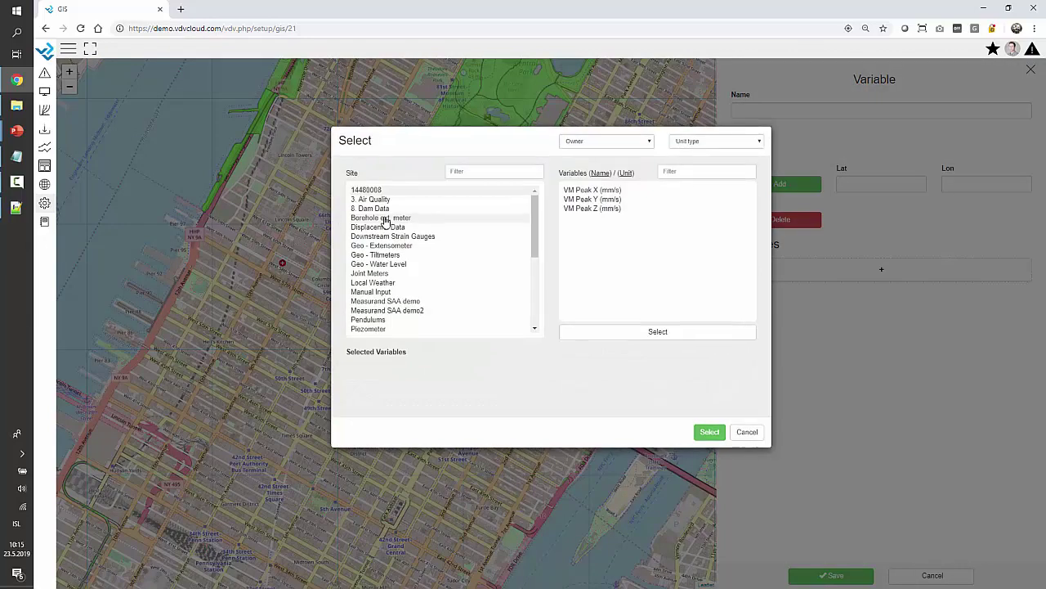
click(473, 172)
text(water)
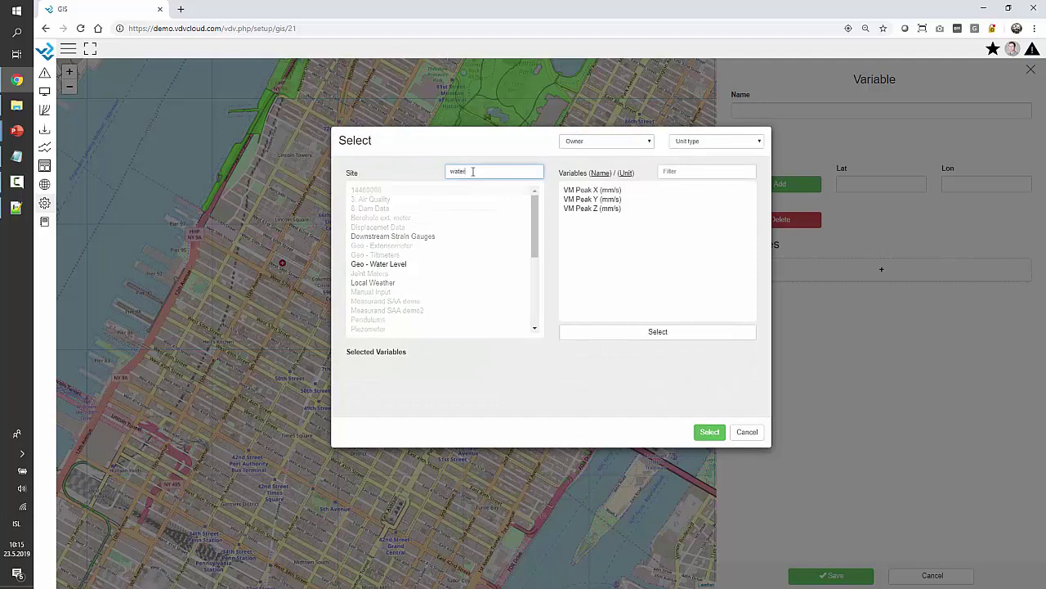
click(393, 200)
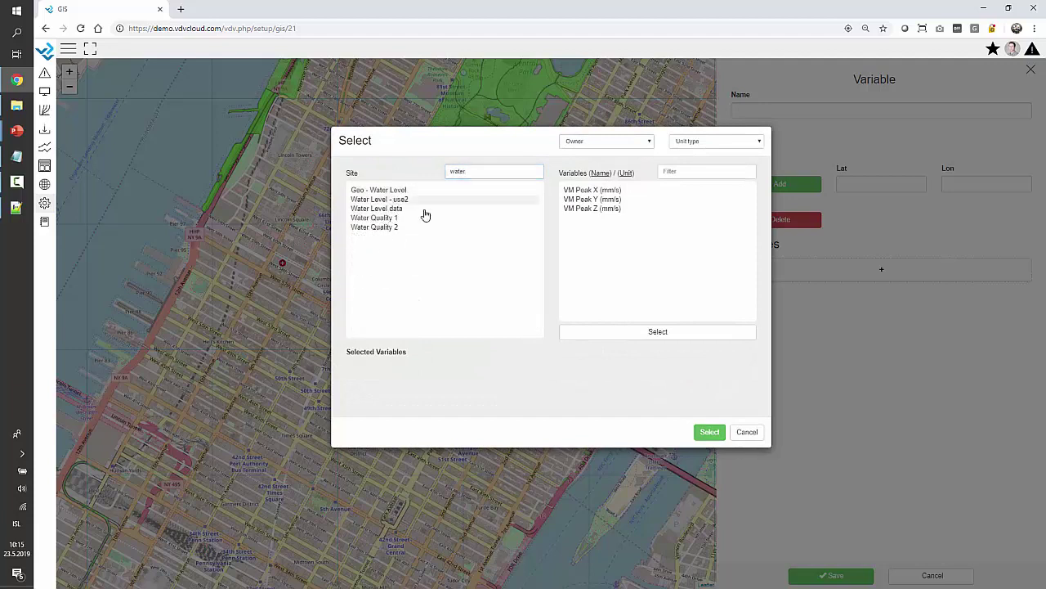
click(608, 228)
click(609, 236)
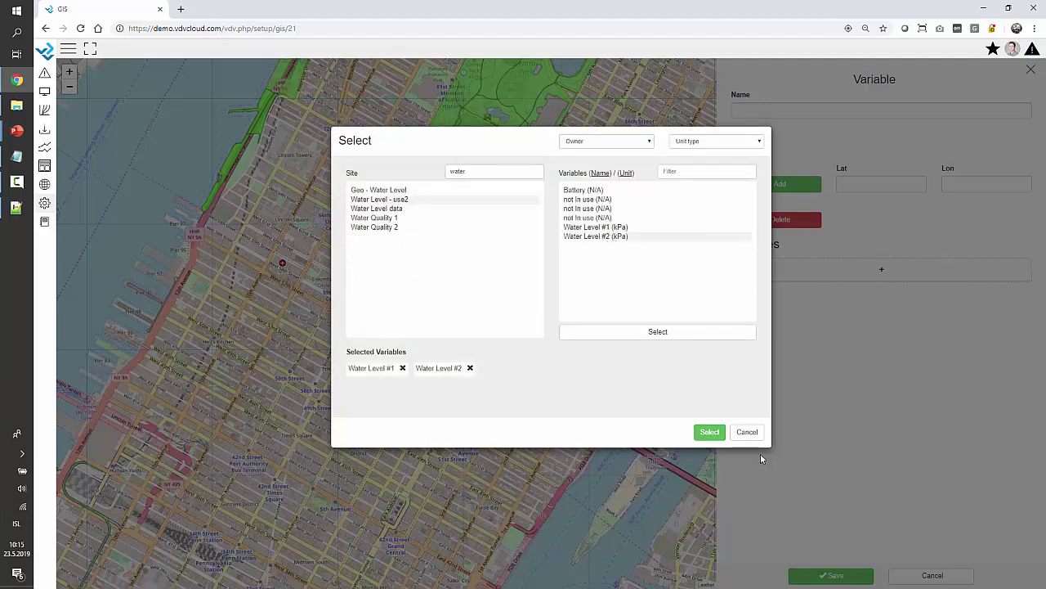
click(708, 431)
Set the Water Level #1 marker's icon to the custom blue water drop.
click(743, 147)
scroll(831, 237, down, 5)
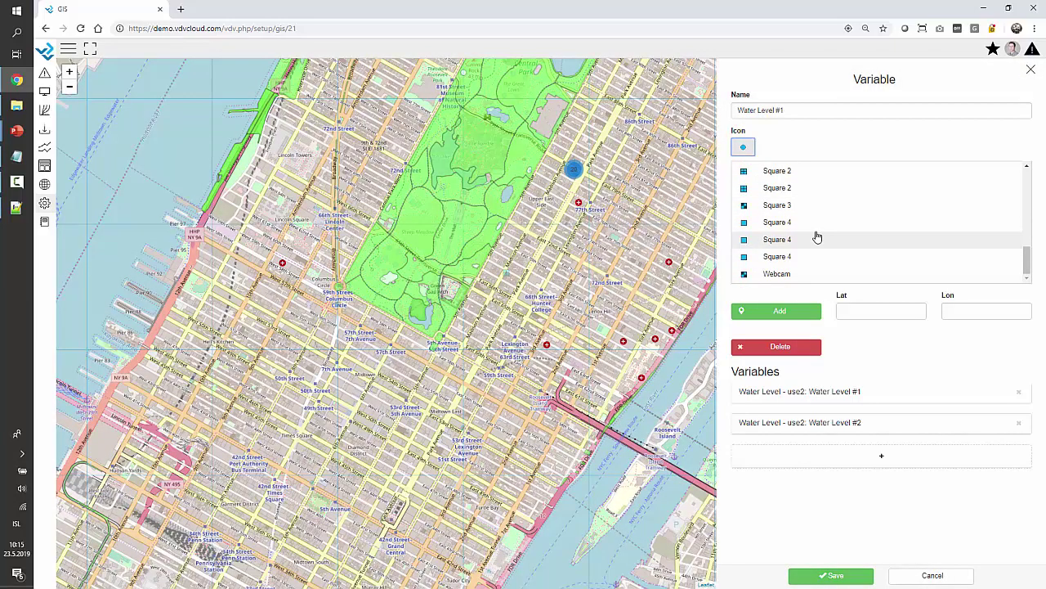
scroll(817, 236, up, 1)
scroll(805, 228, up, 1)
click(783, 197)
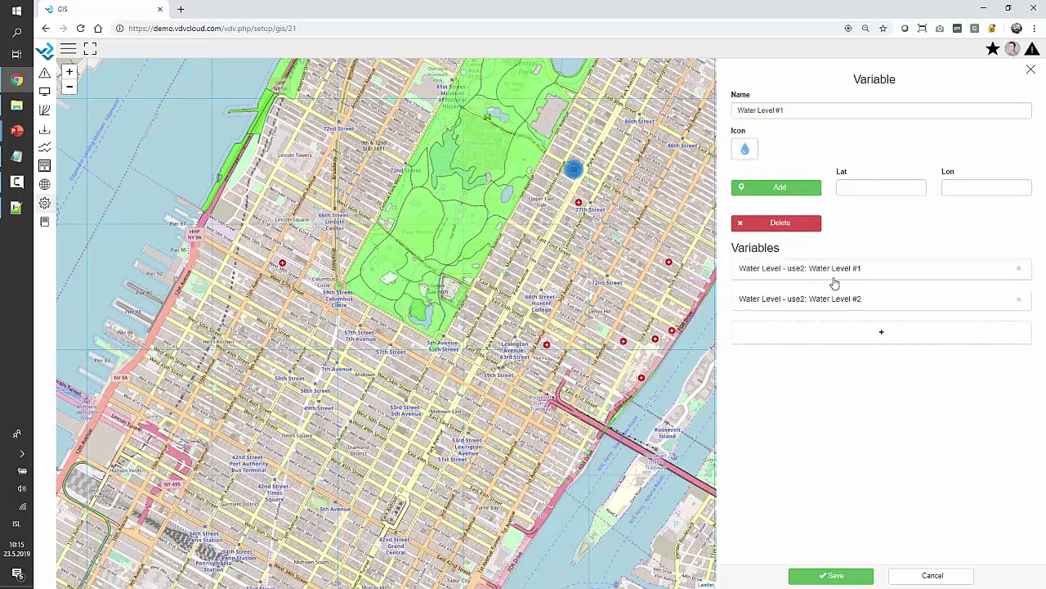
Place the Water Level #1 marker near the southern end of Roosevelt Island and save the marker and the map.
click(800, 188)
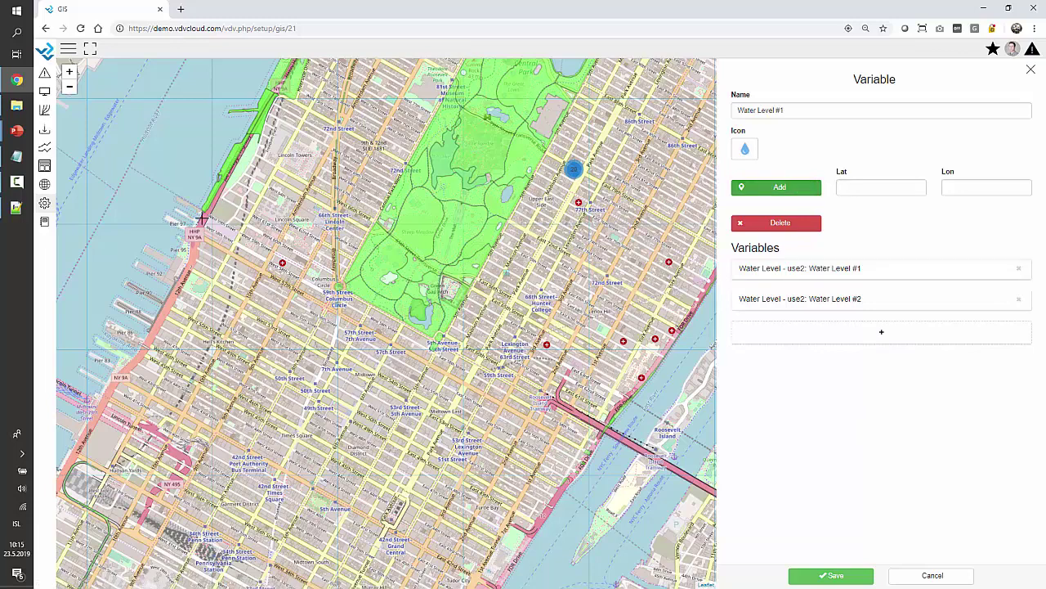
click(605, 509)
click(823, 578)
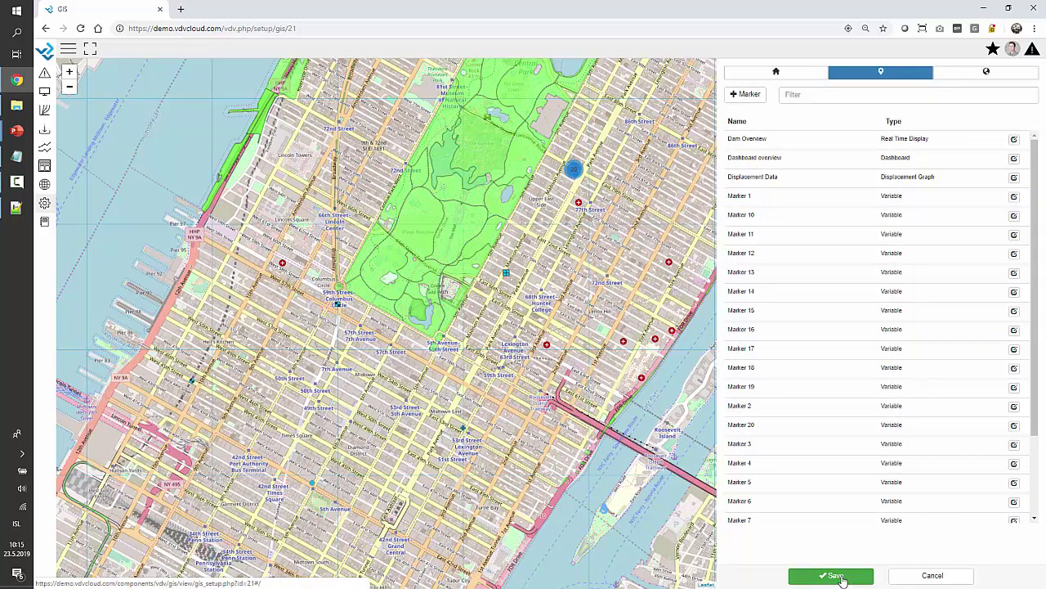
click(839, 577)
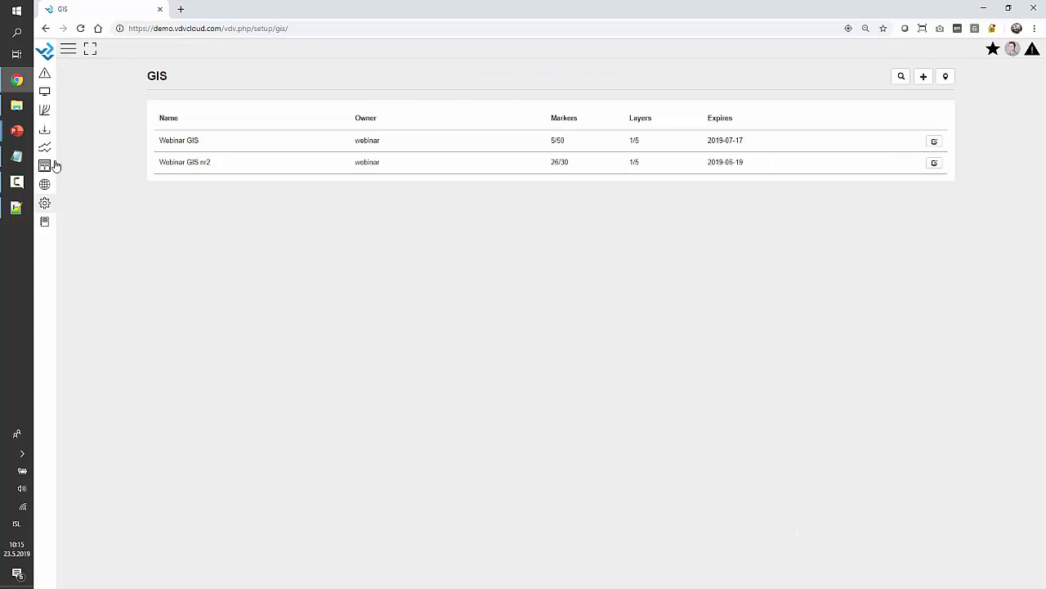
View the Webinar GIS nr2 map and display the readings of the water-drop marker on southern Roosevelt Island.
click(45, 185)
click(51, 121)
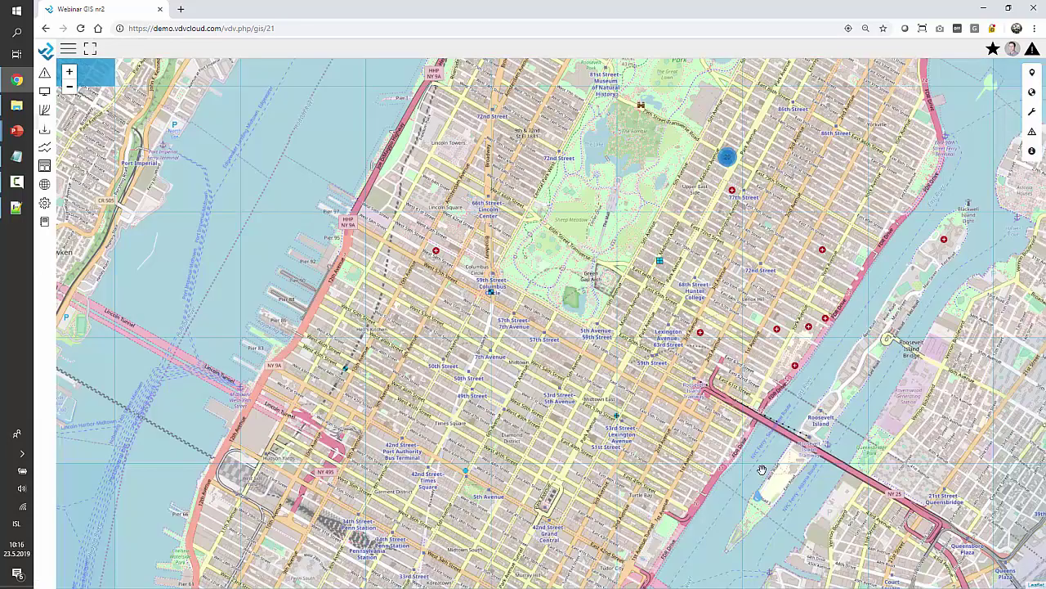
drag(725, 396, 667, 283)
scroll(686, 348, up, 1)
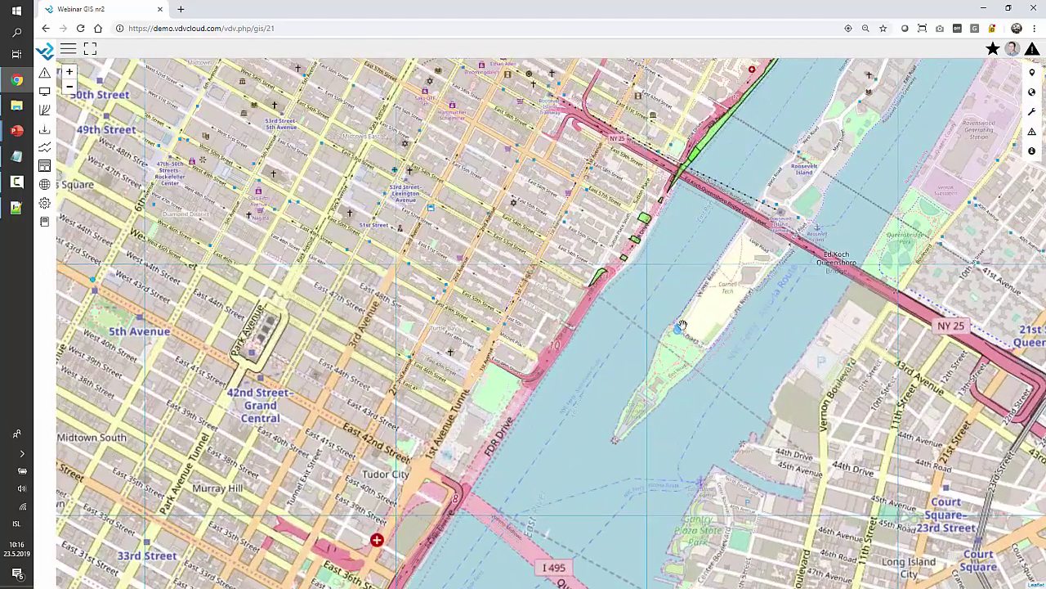
mouse_move(680, 338)
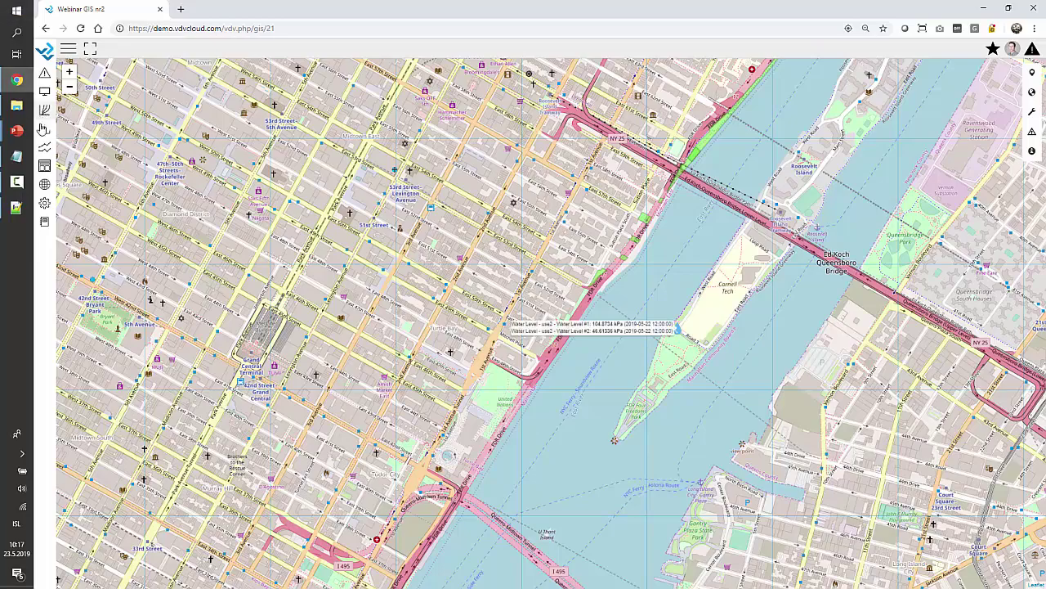
Switch to the running PowerPoint slide show of GIS-Webinar.pptx and advance to the Conclusion slide.
mouse_move(17, 131)
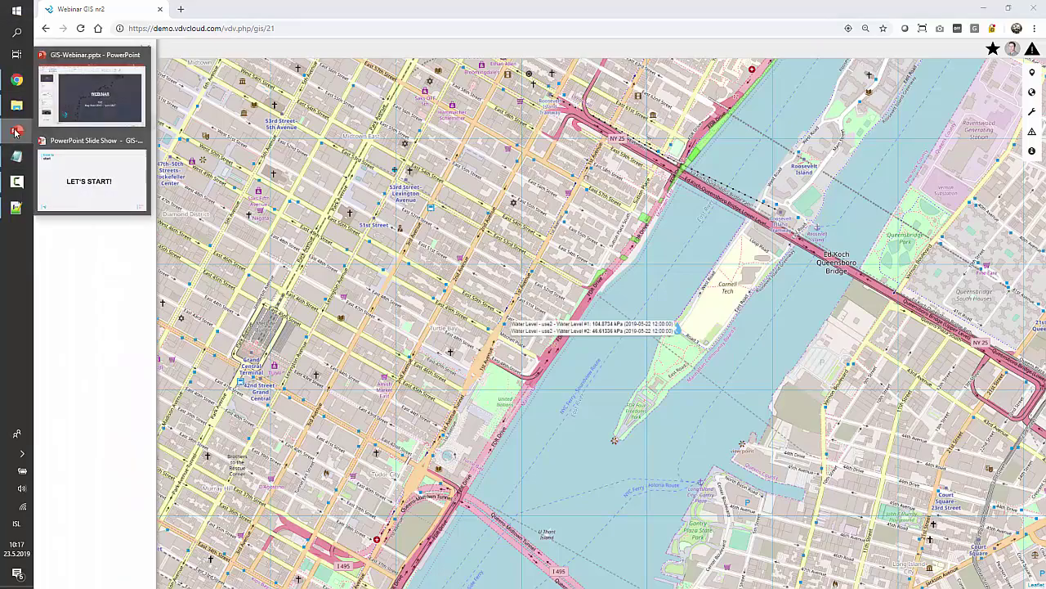
click(135, 174)
click(424, 323)
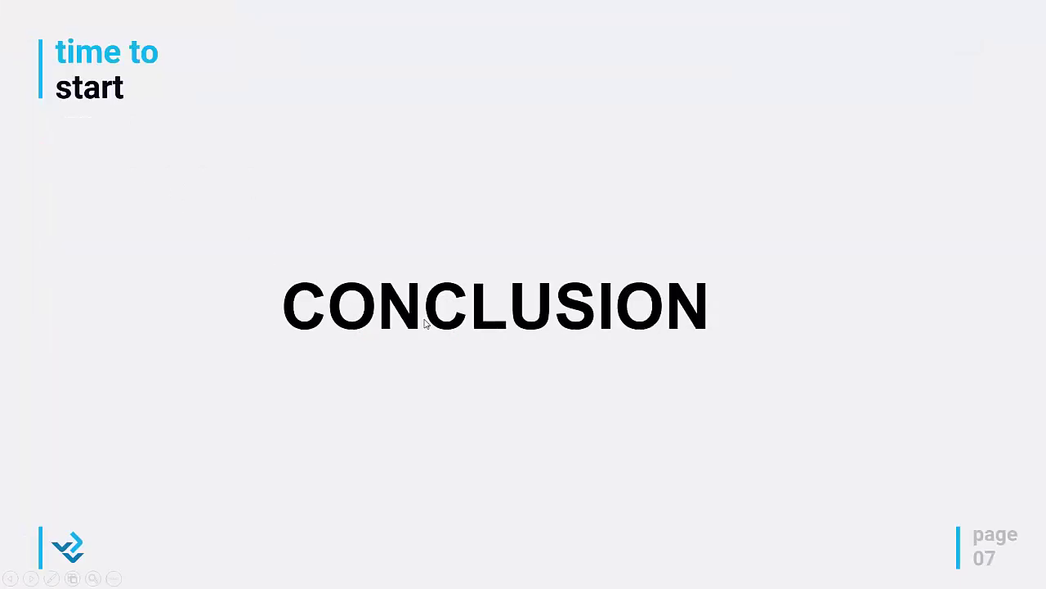